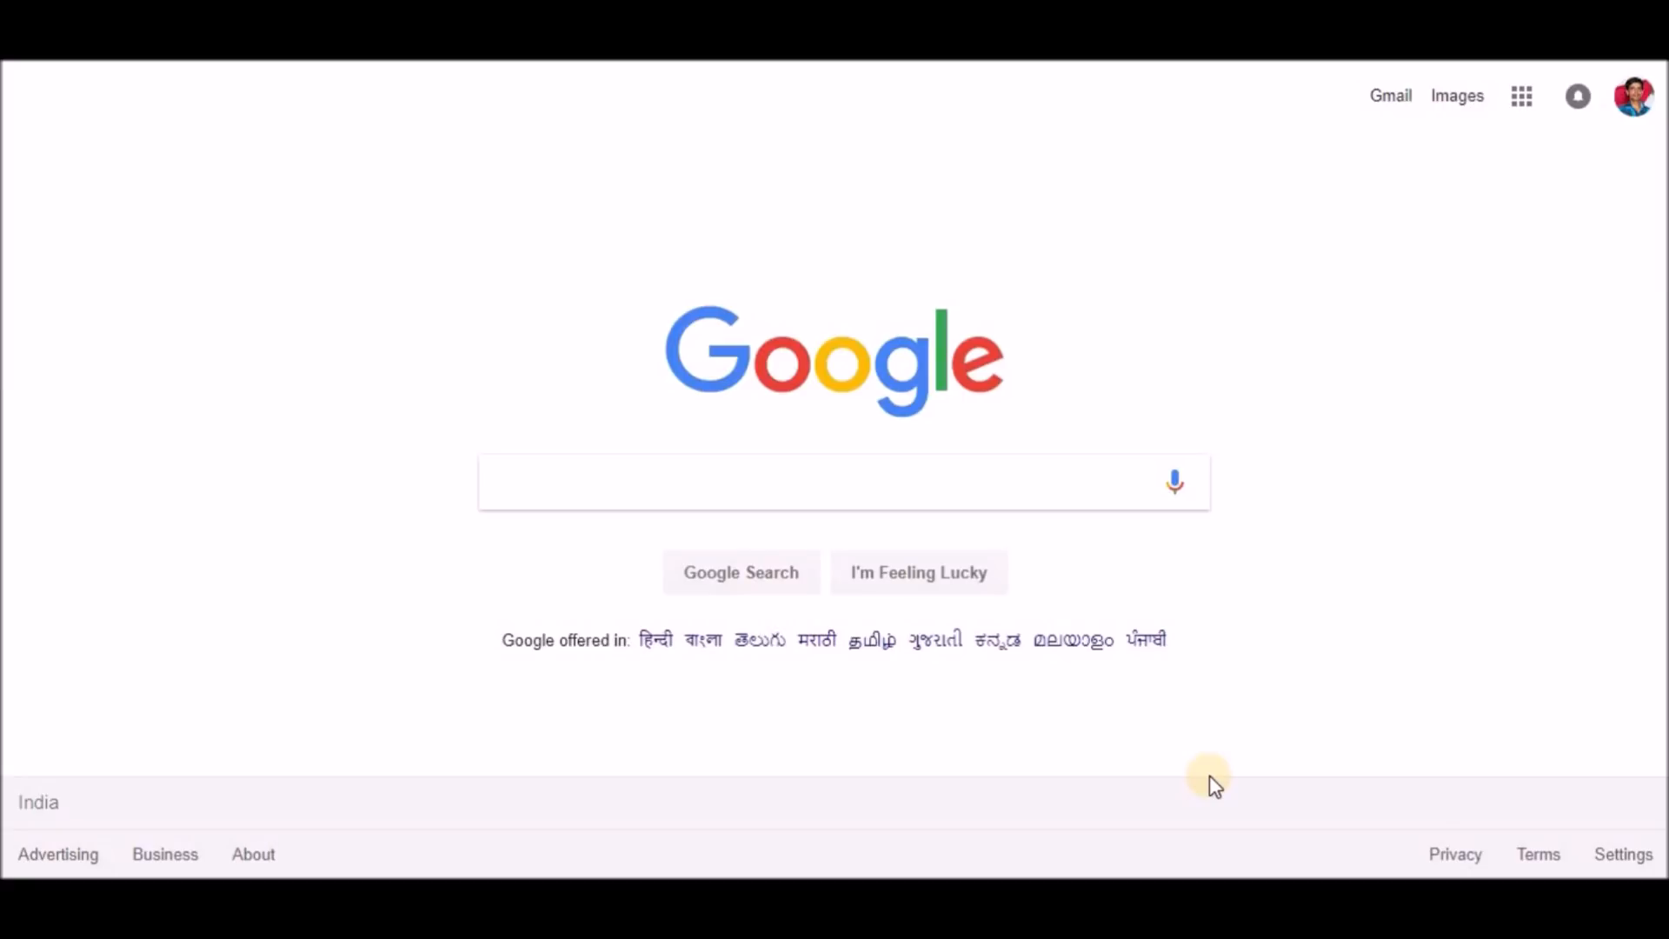
Search Google for 'nvsp' from recent searches and open the National Voters' Services Portal.
left_click(583, 466)
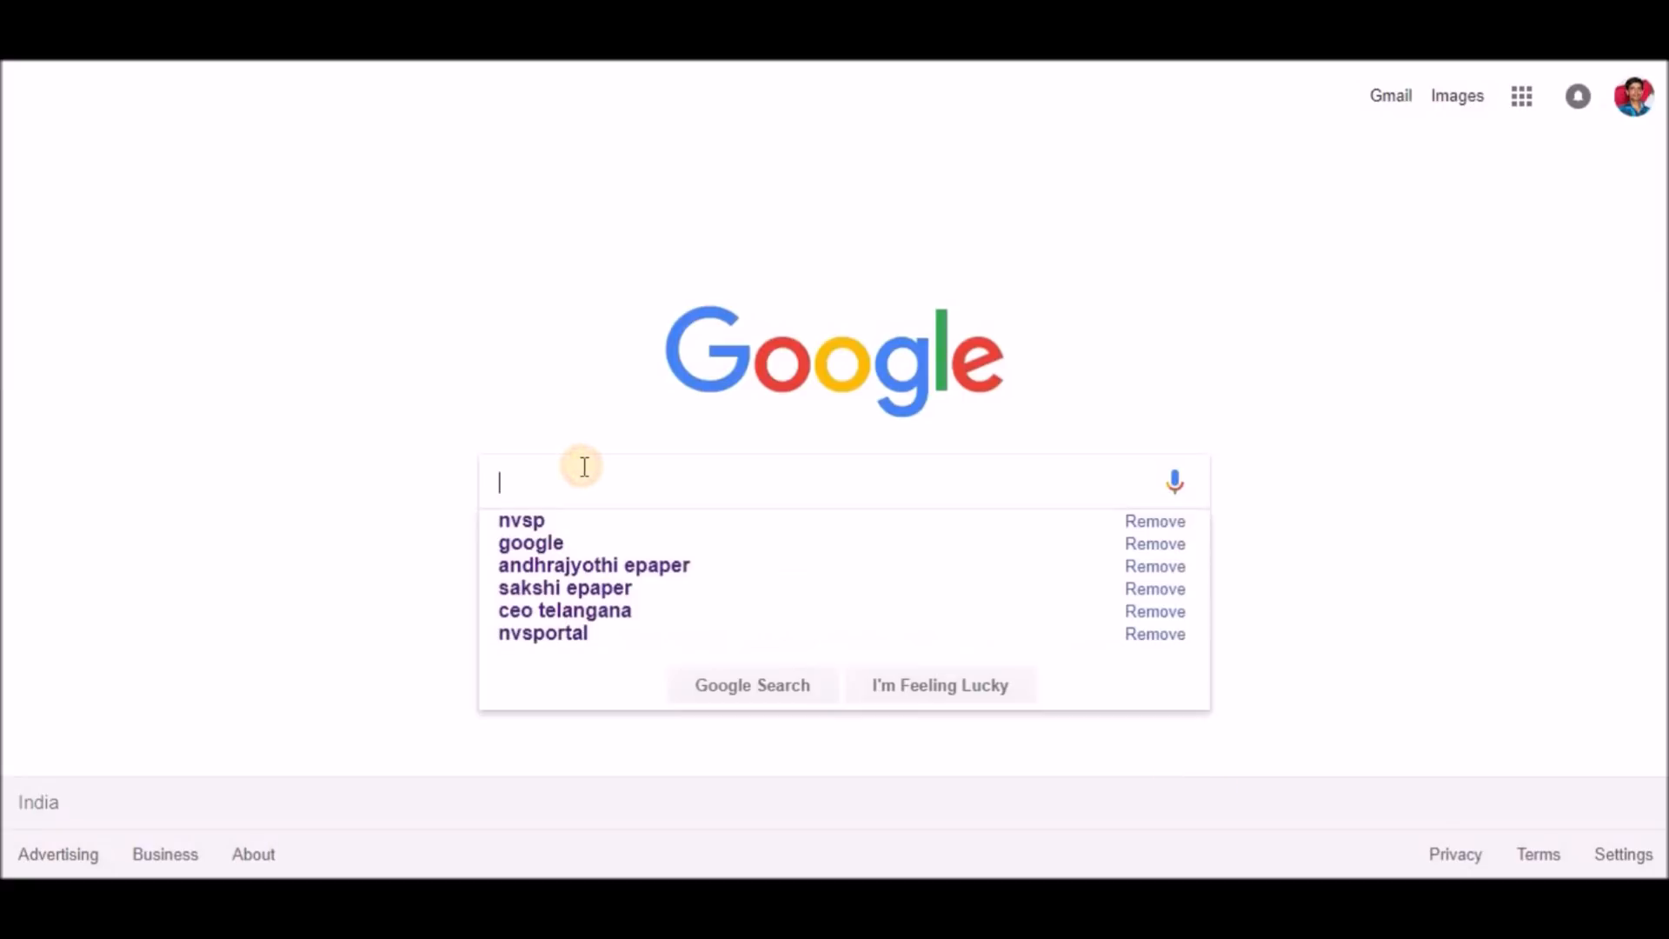
left_click(542, 523)
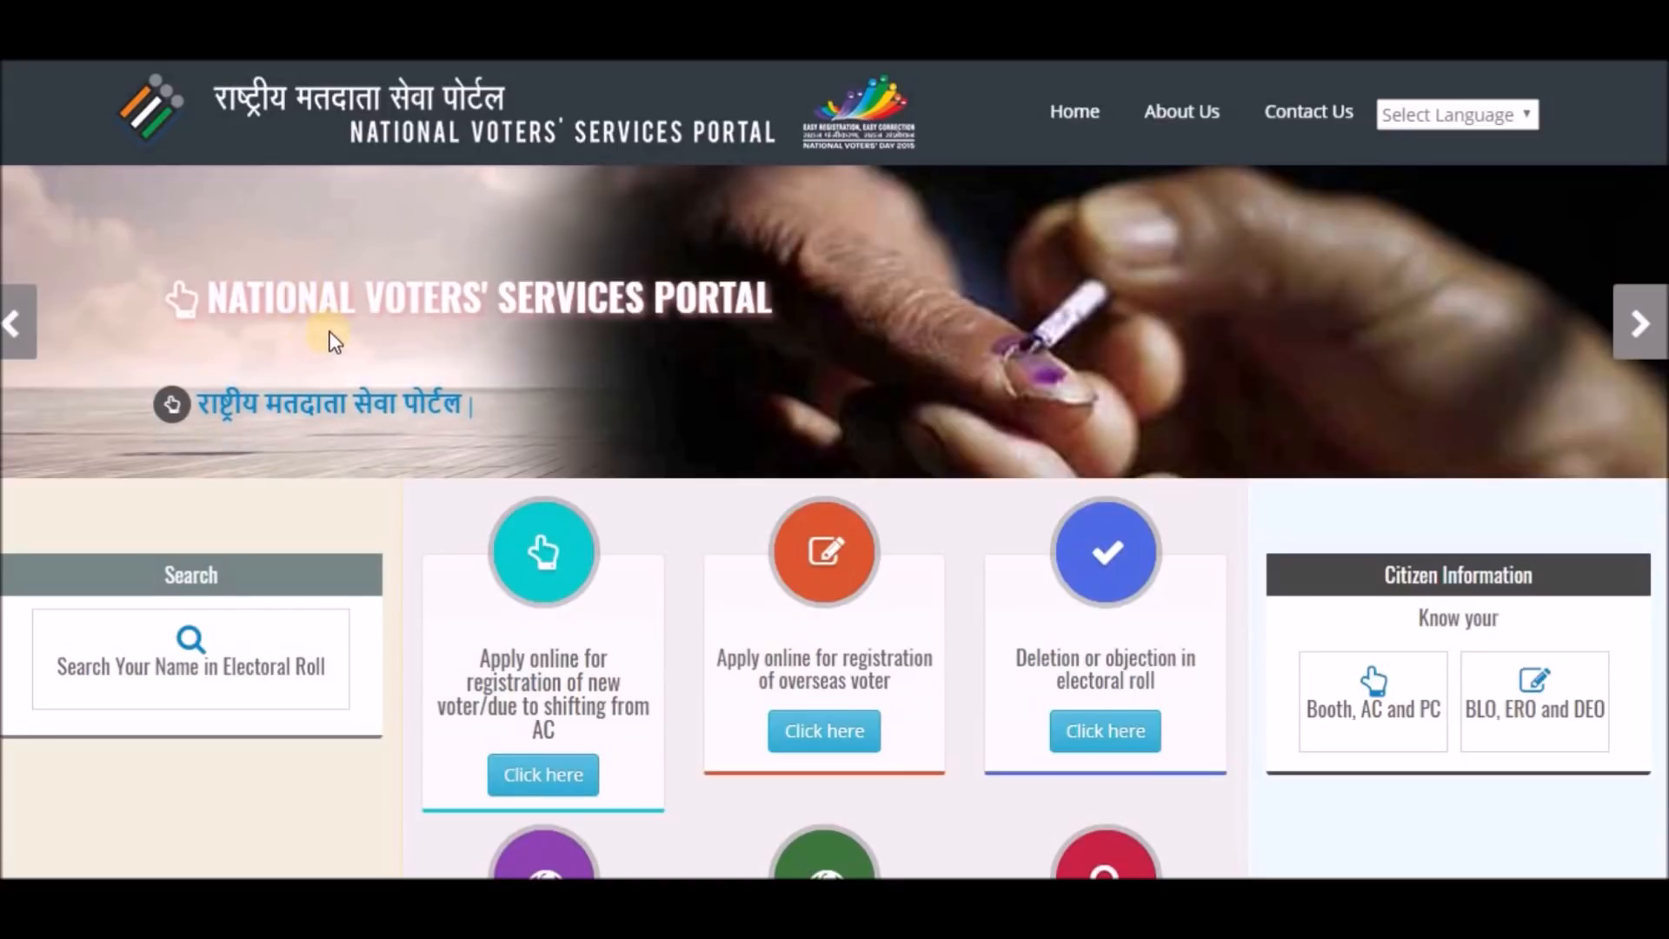
Open Form 8 from the Correction of entries in electoral roll section.
scroll(540, 313, "down", 1)
scroll(540, 311, "down", 3)
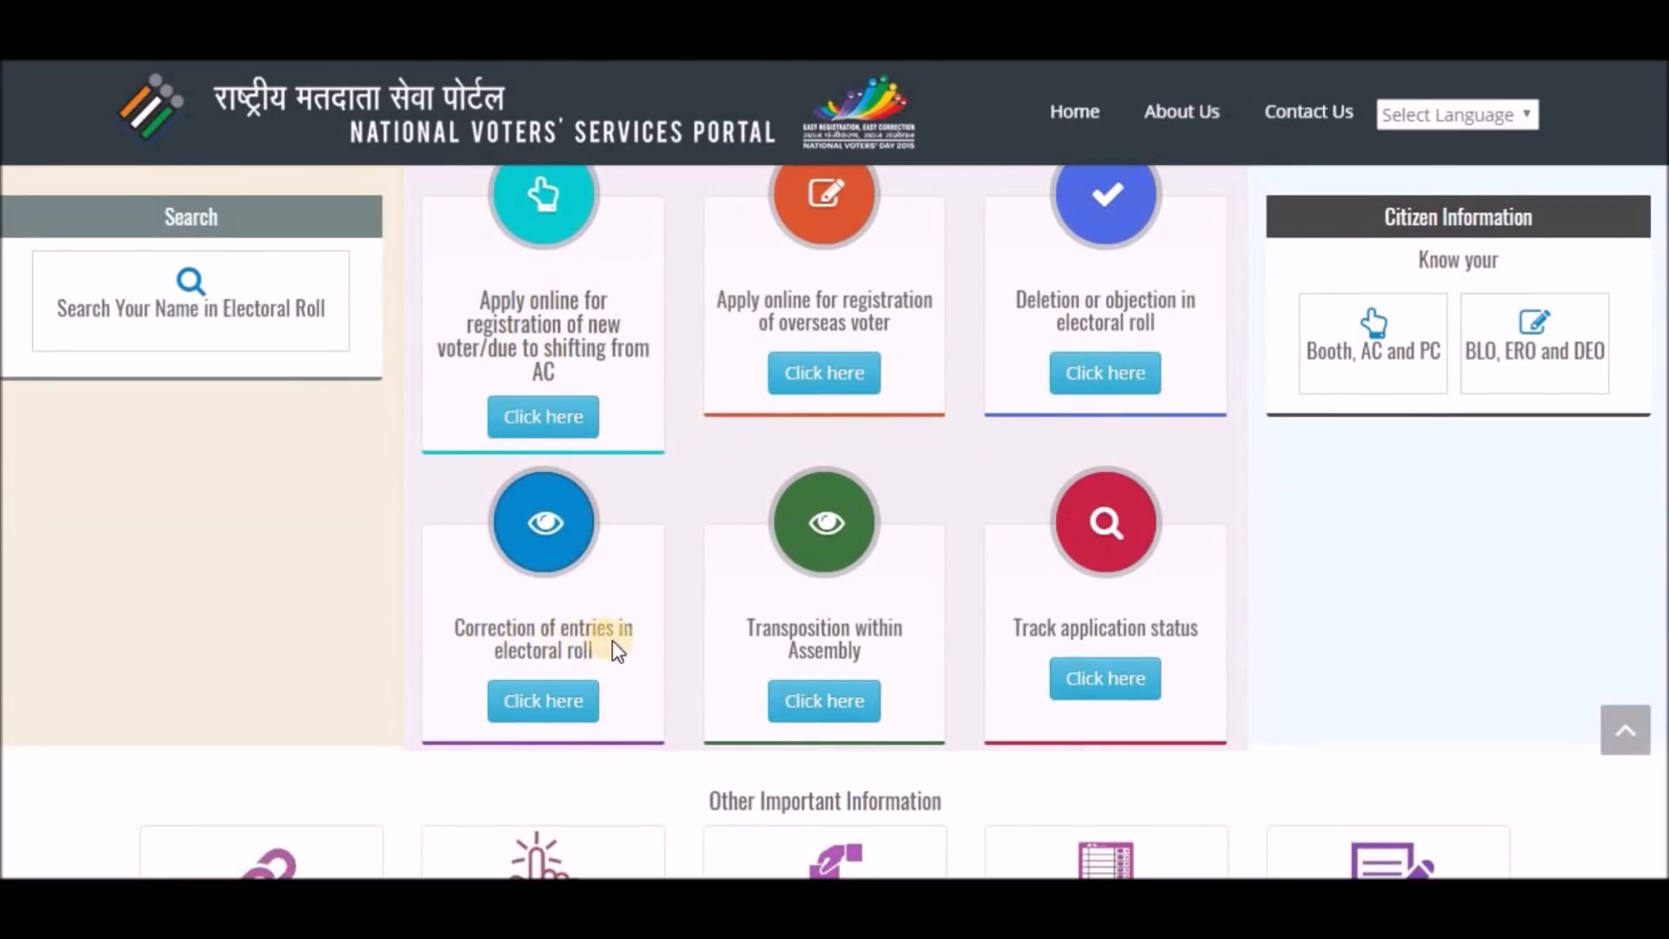
left_click(544, 706)
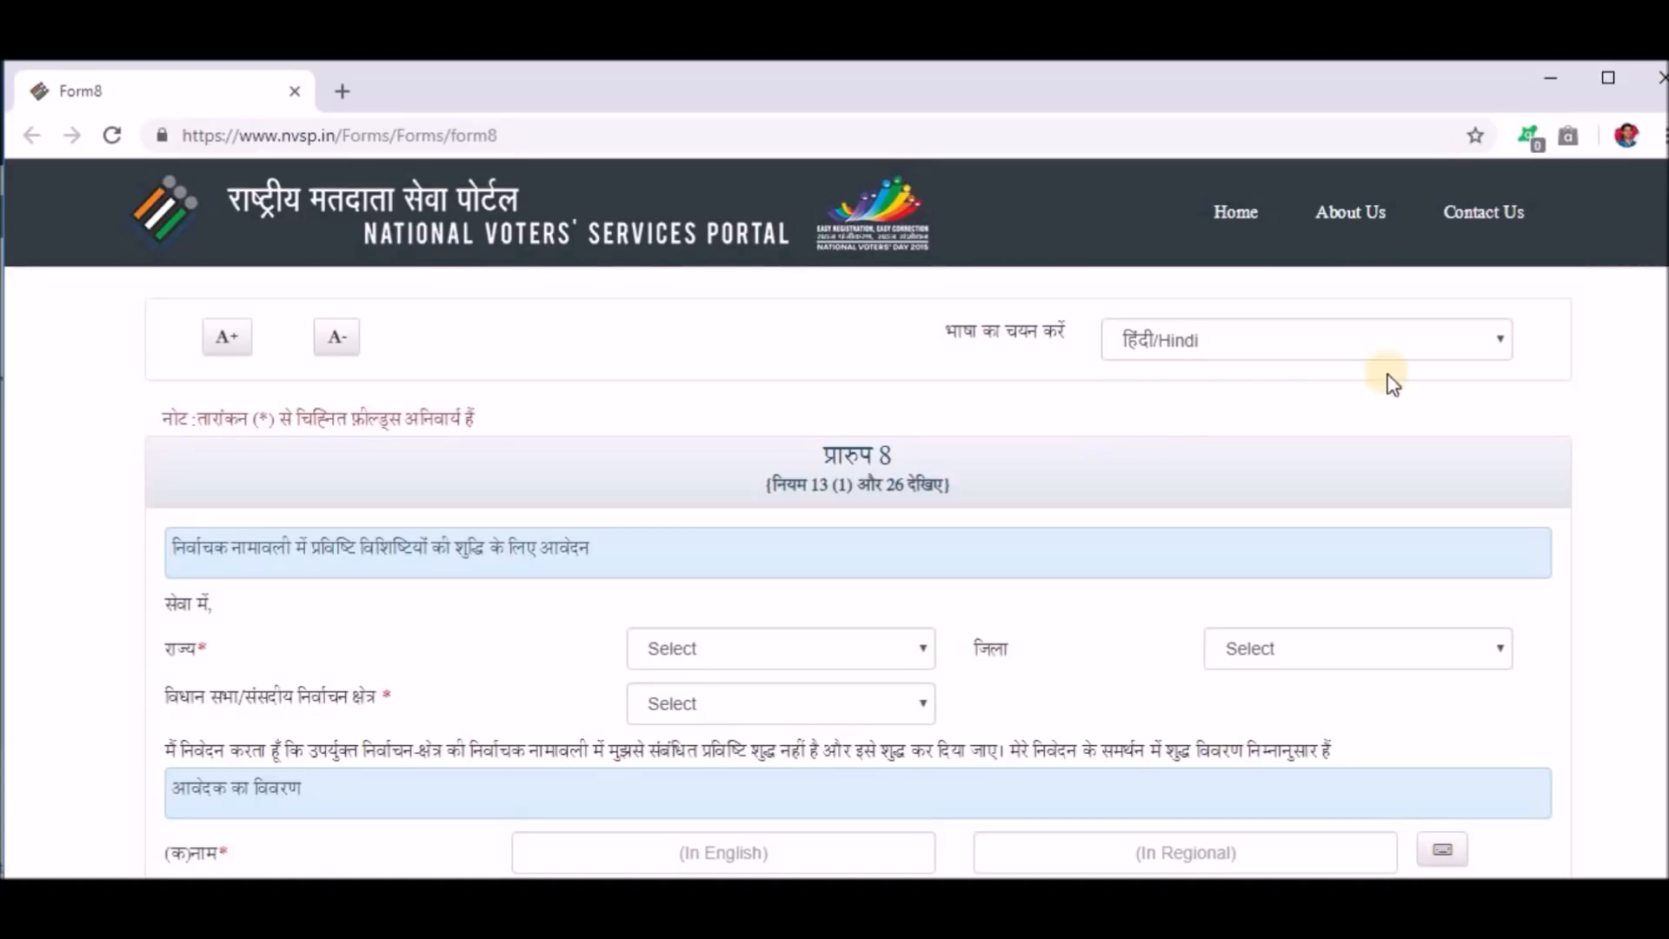
Switch the form language to English and maximize the browser window.
left_click(1503, 347)
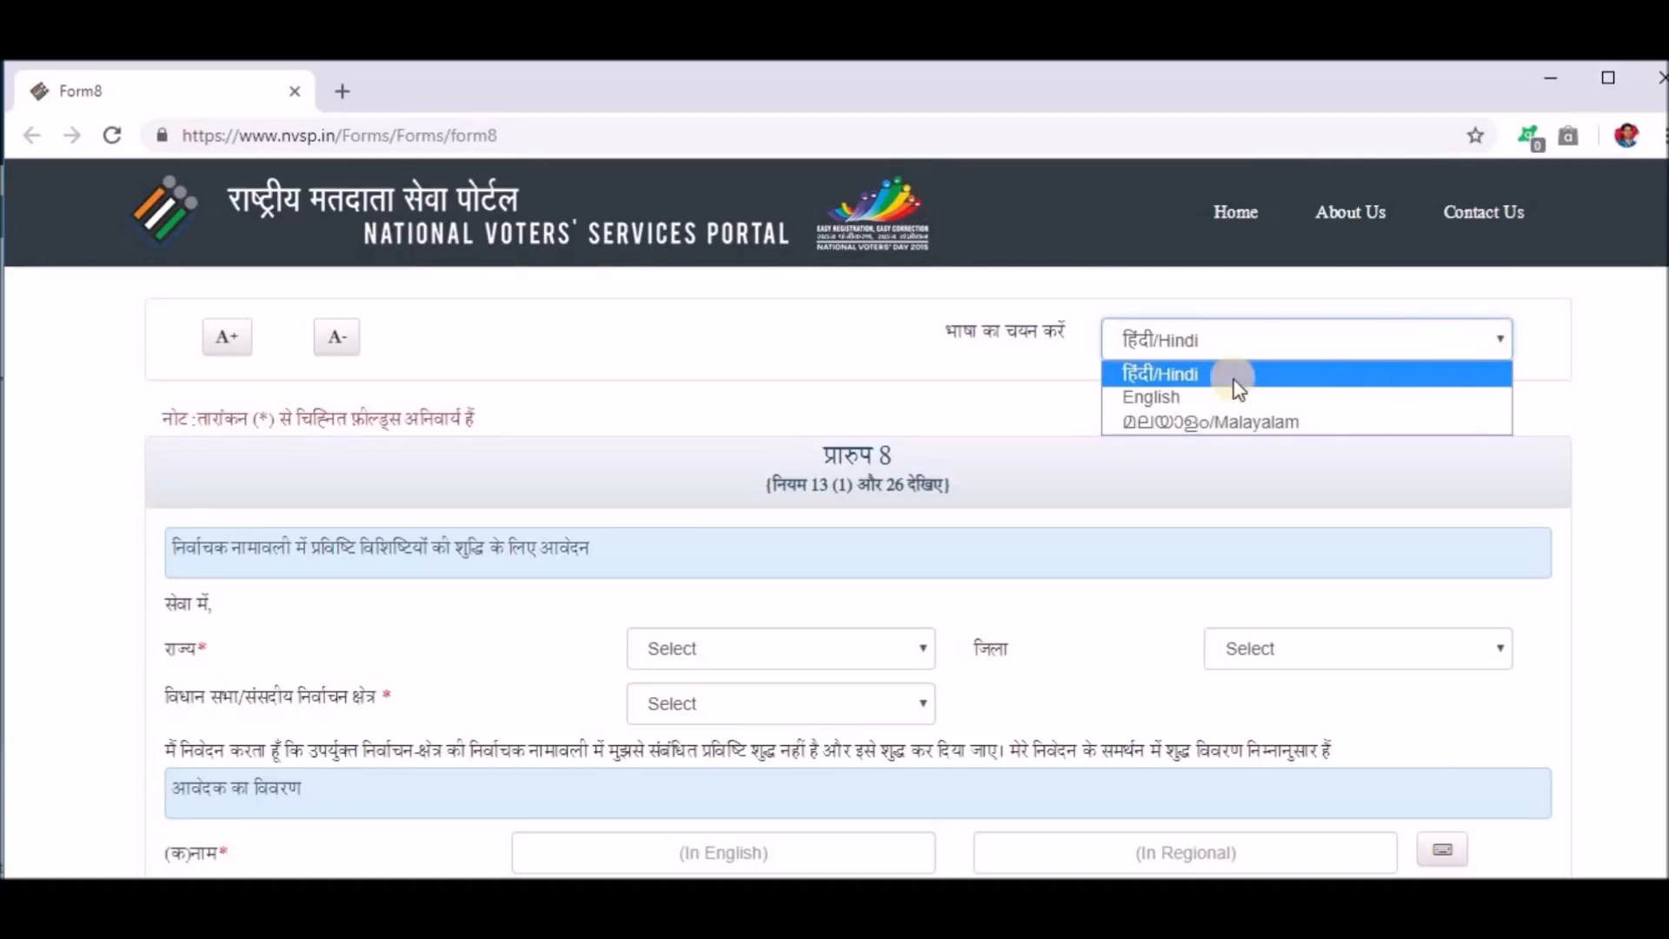
left_click(1166, 396)
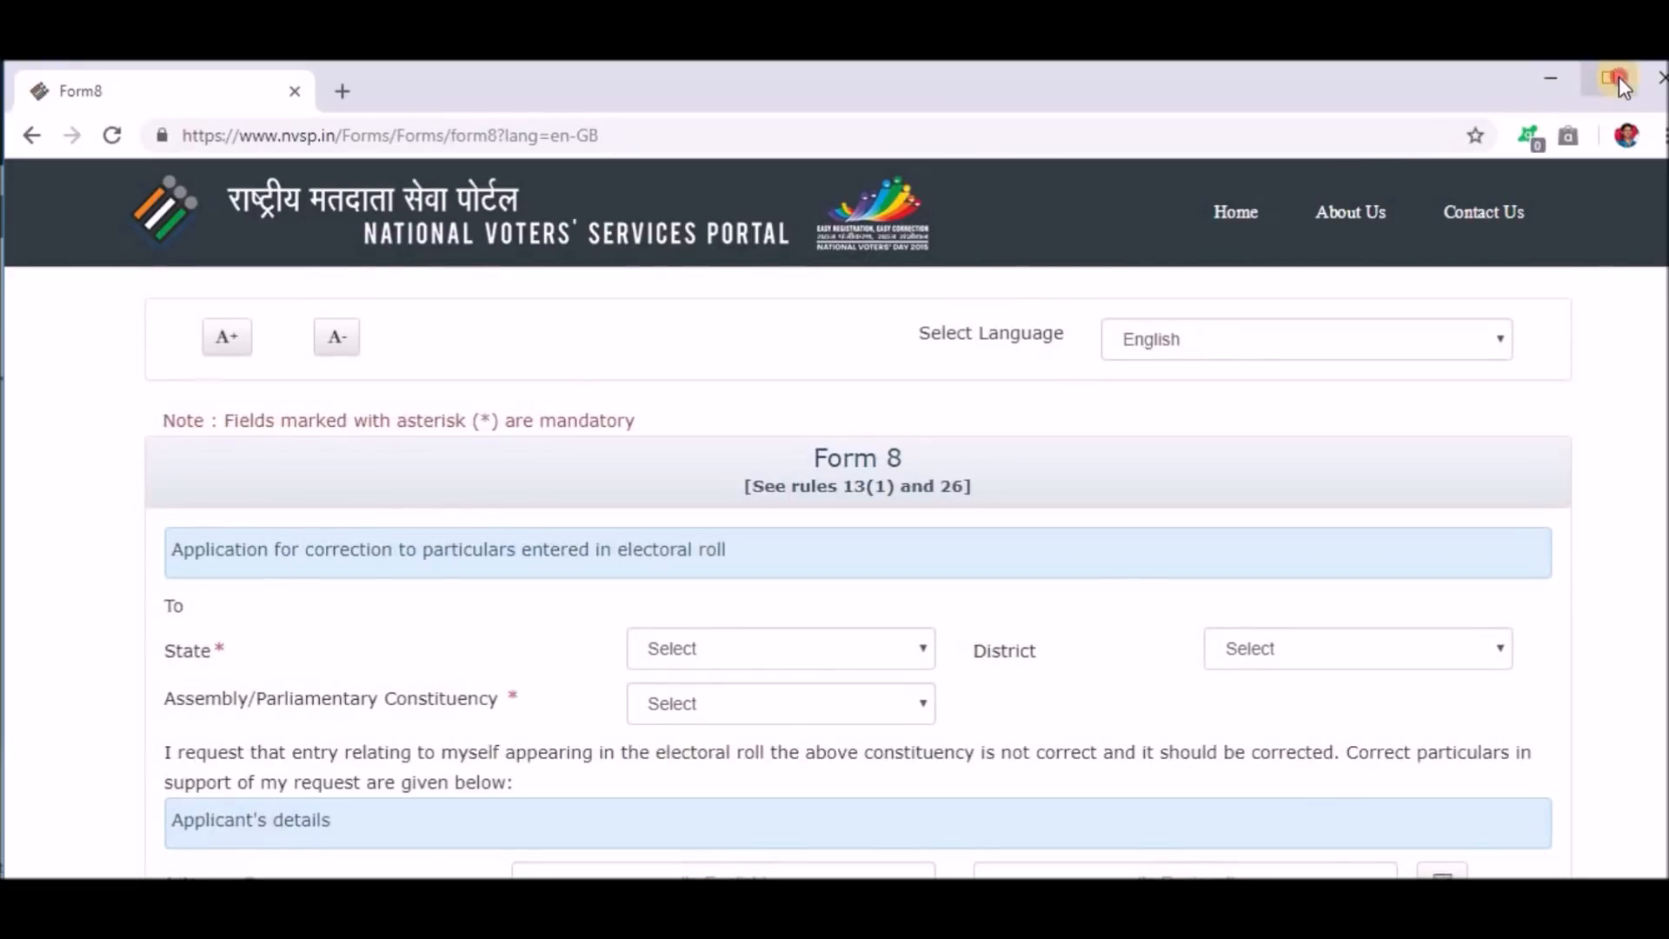
left_click(1619, 76)
Choose Telangana as state, Siddipet as district and Gajwel as constituency on Form 8.
scroll(193, 543, "down", 2)
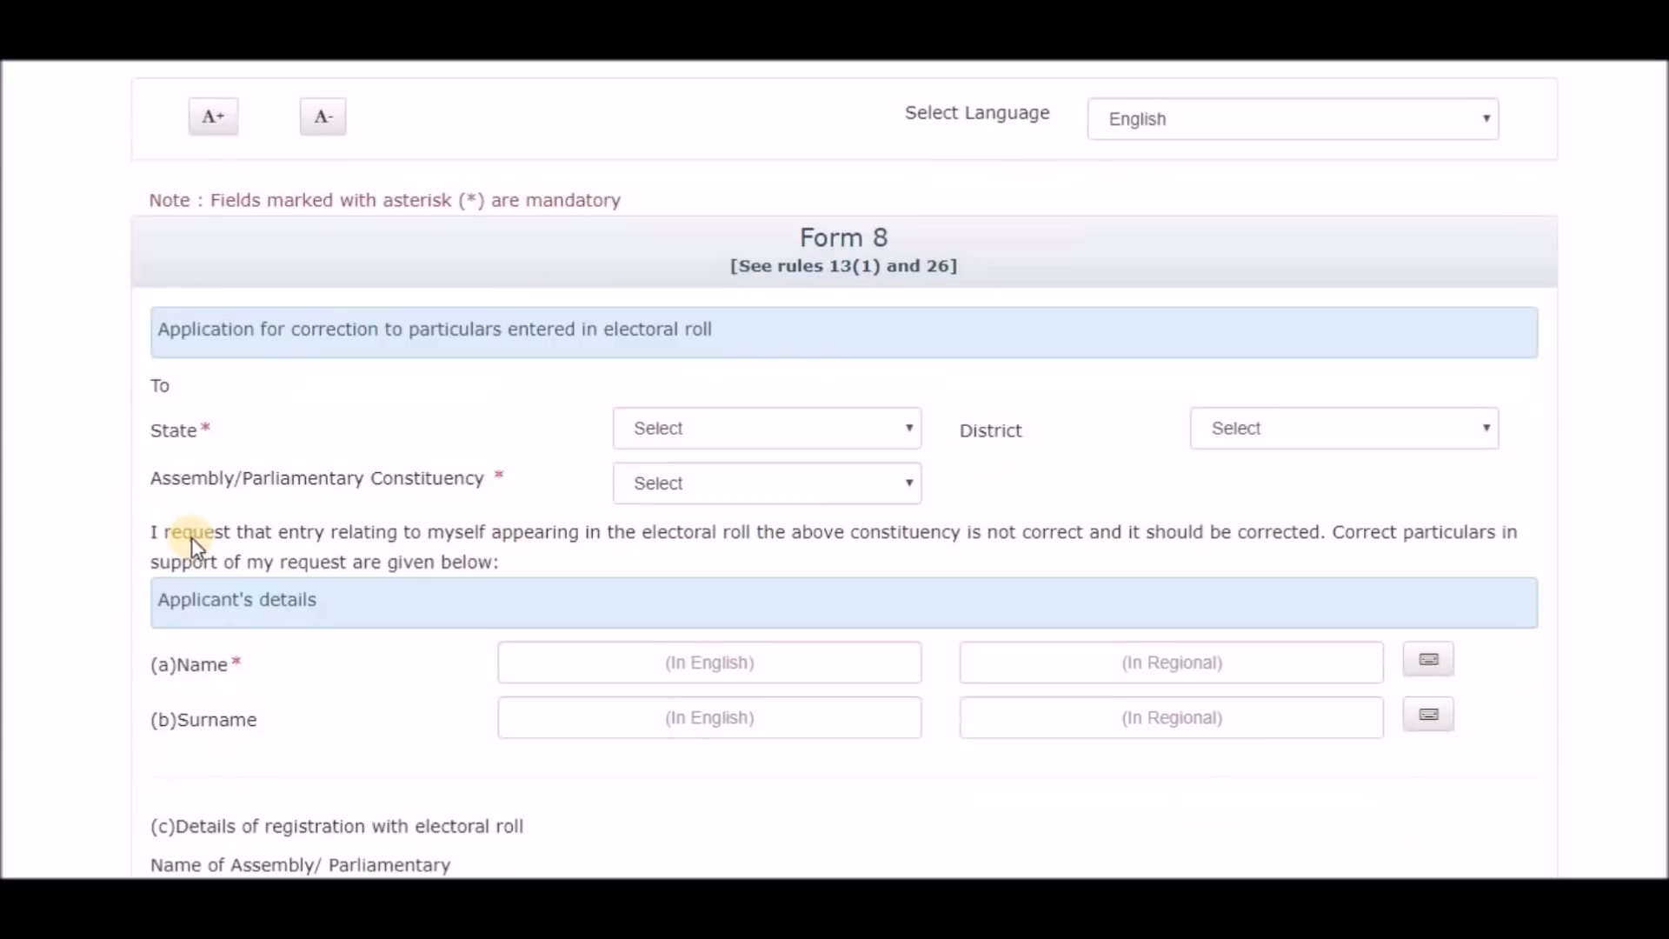
left_click(765, 422)
scroll(776, 765, "down", 3)
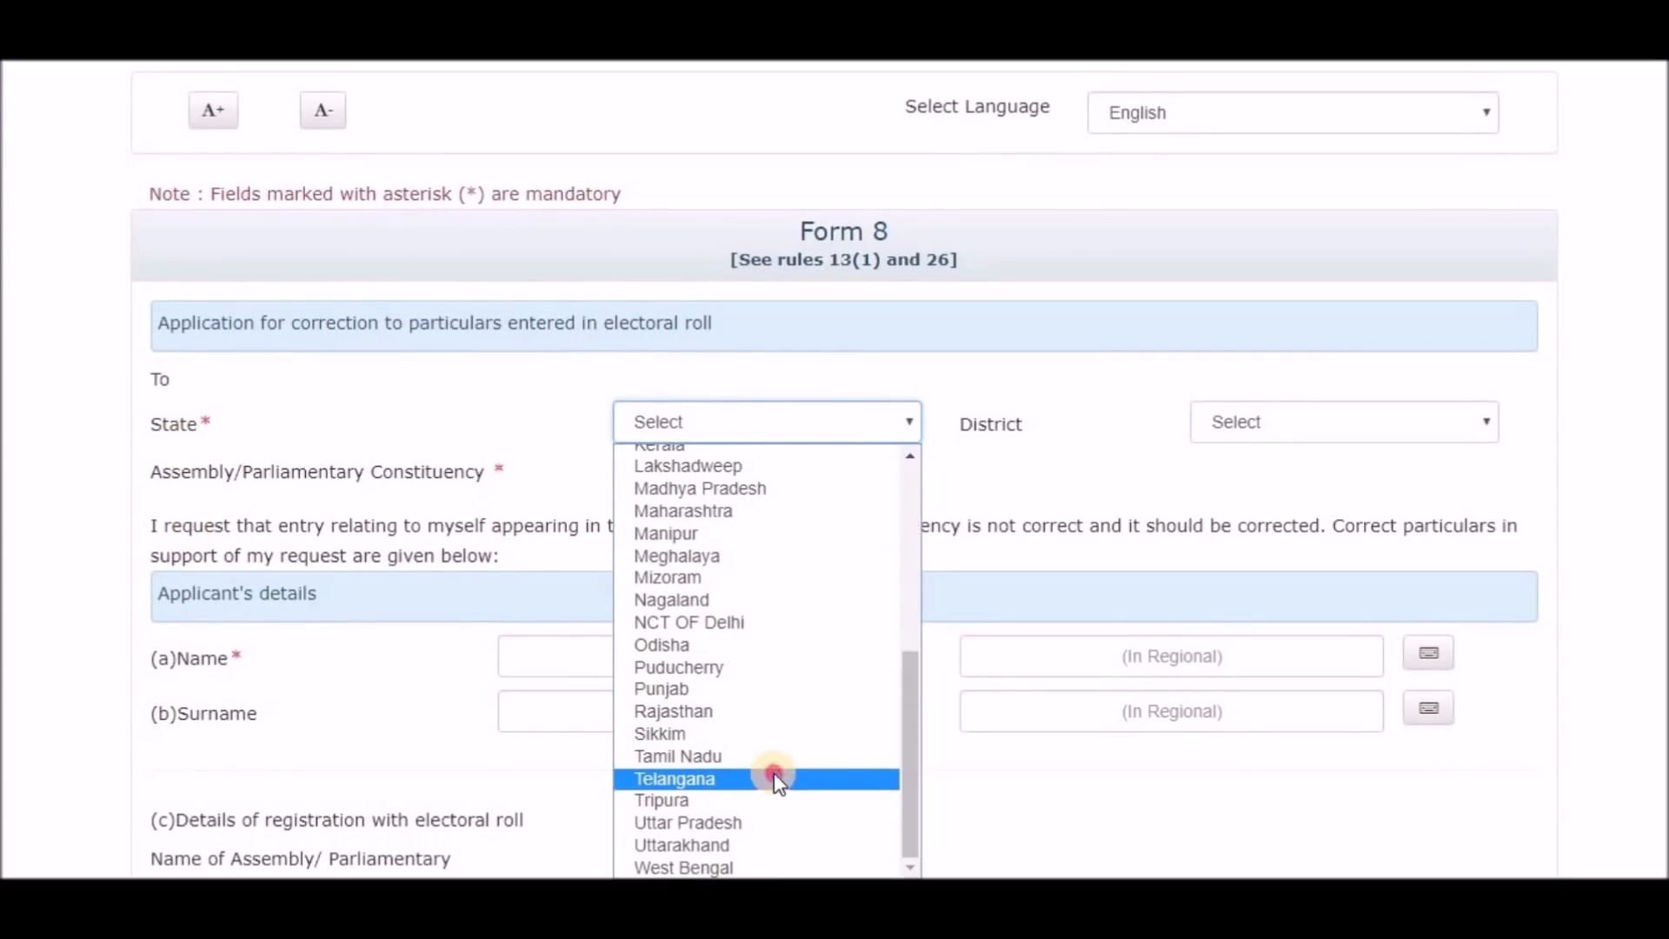
left_click(777, 778)
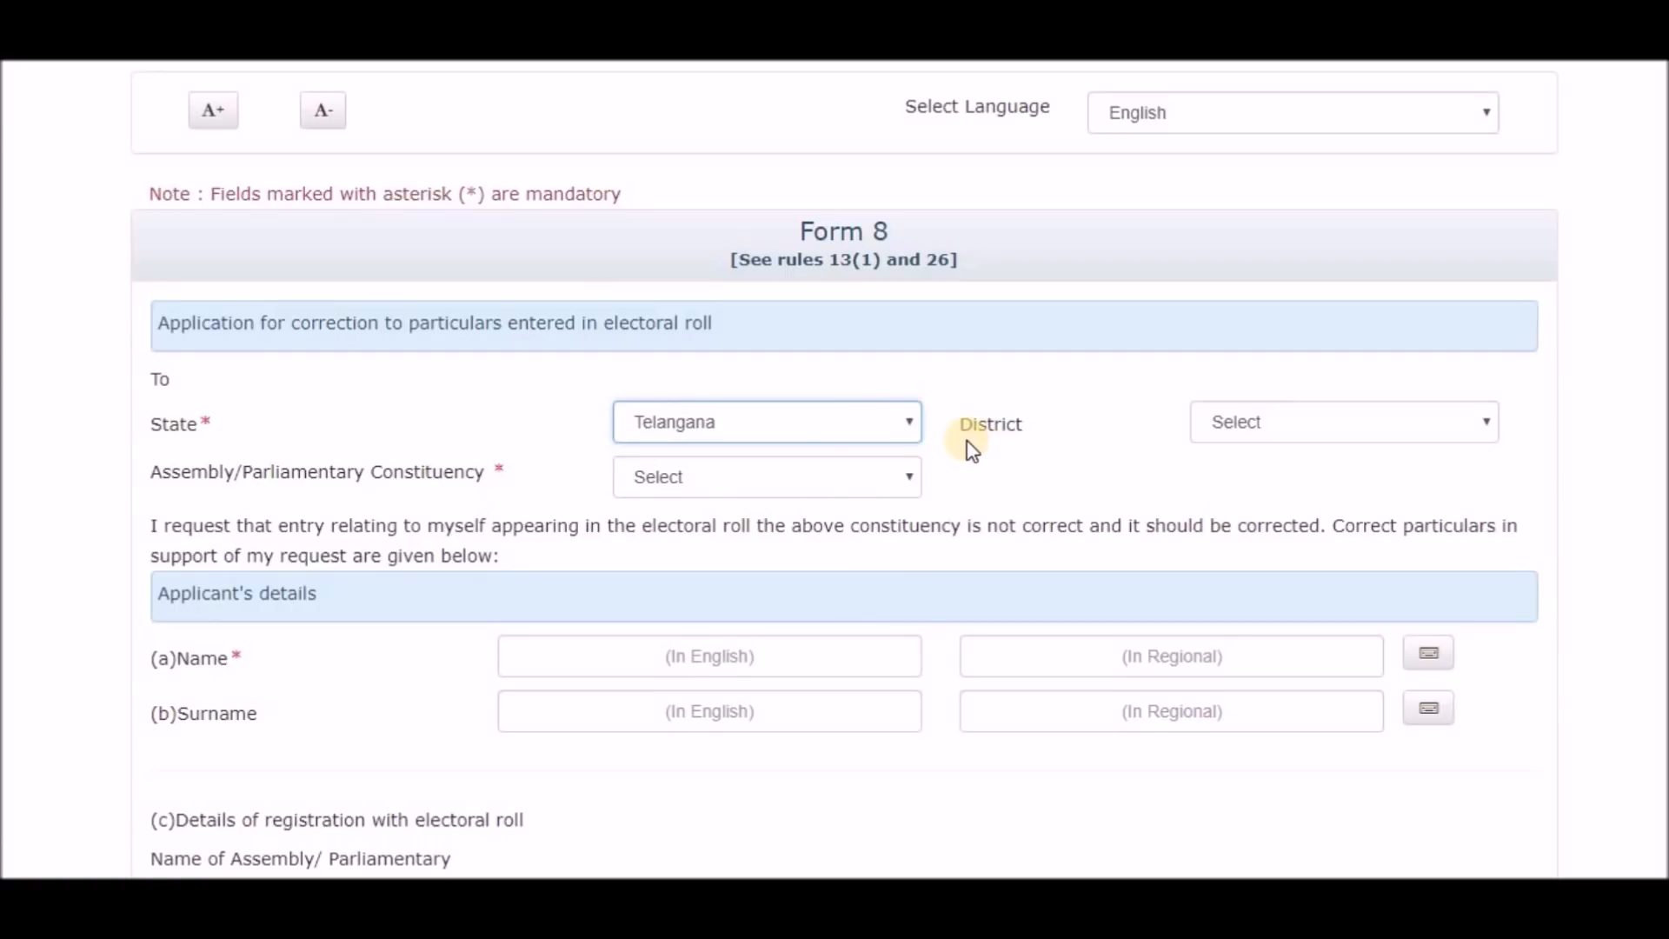
left_click(1492, 423)
scroll(1313, 678, "down", 2)
scroll(1306, 718, "down", 3)
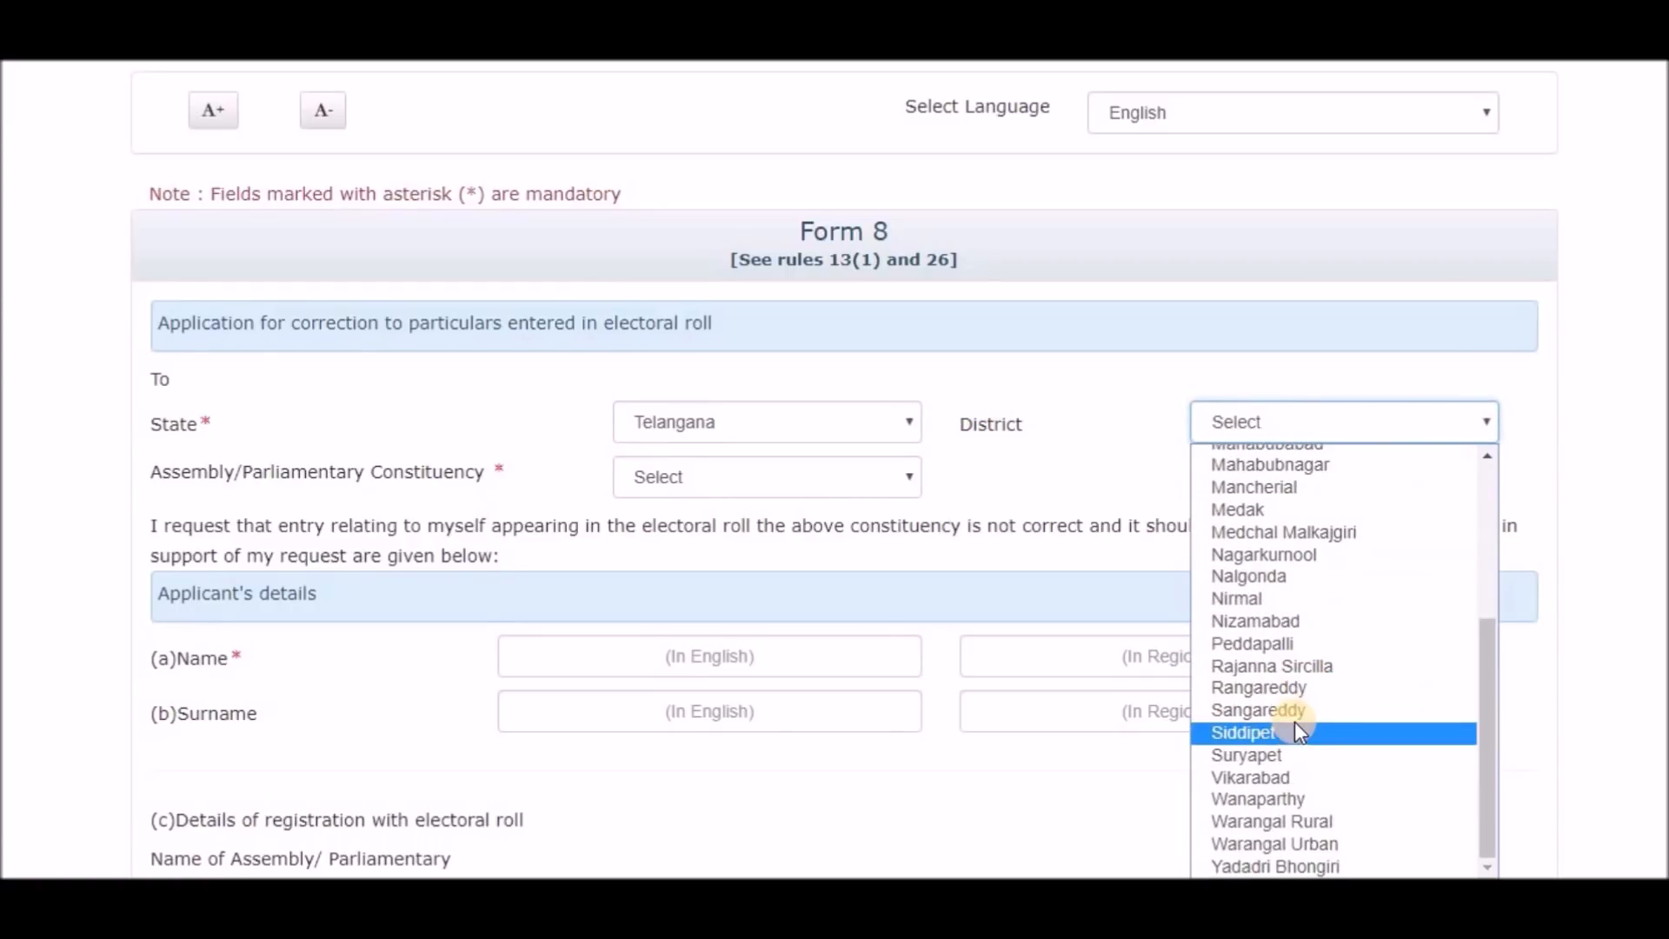
left_click(1296, 726)
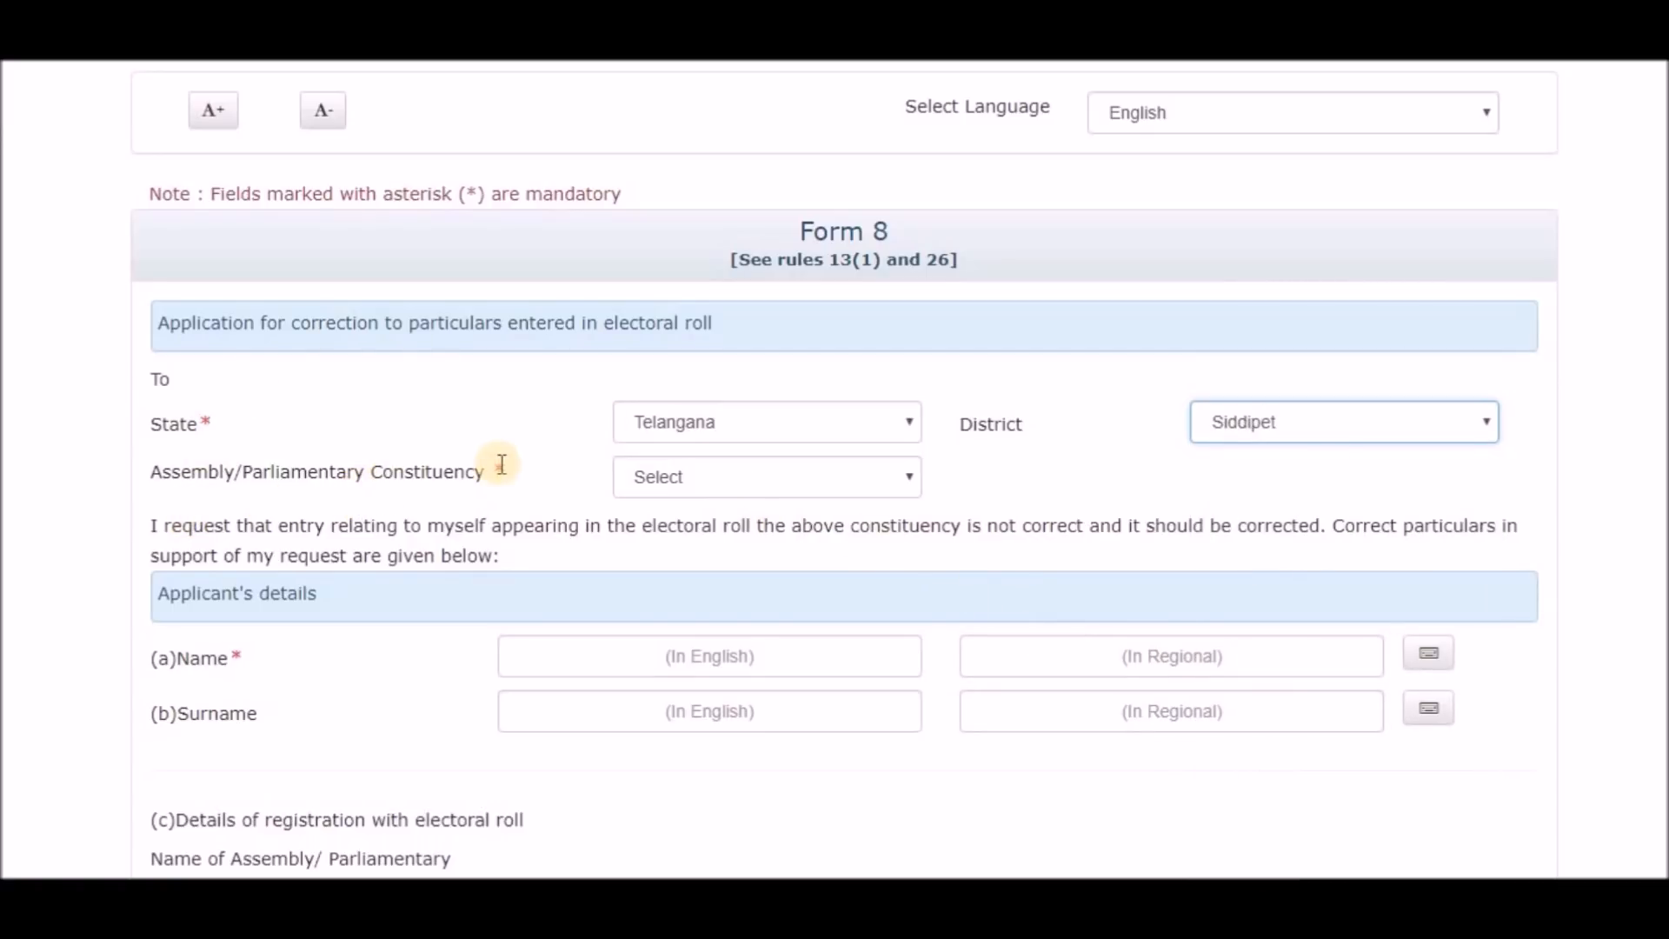
left_click(909, 477)
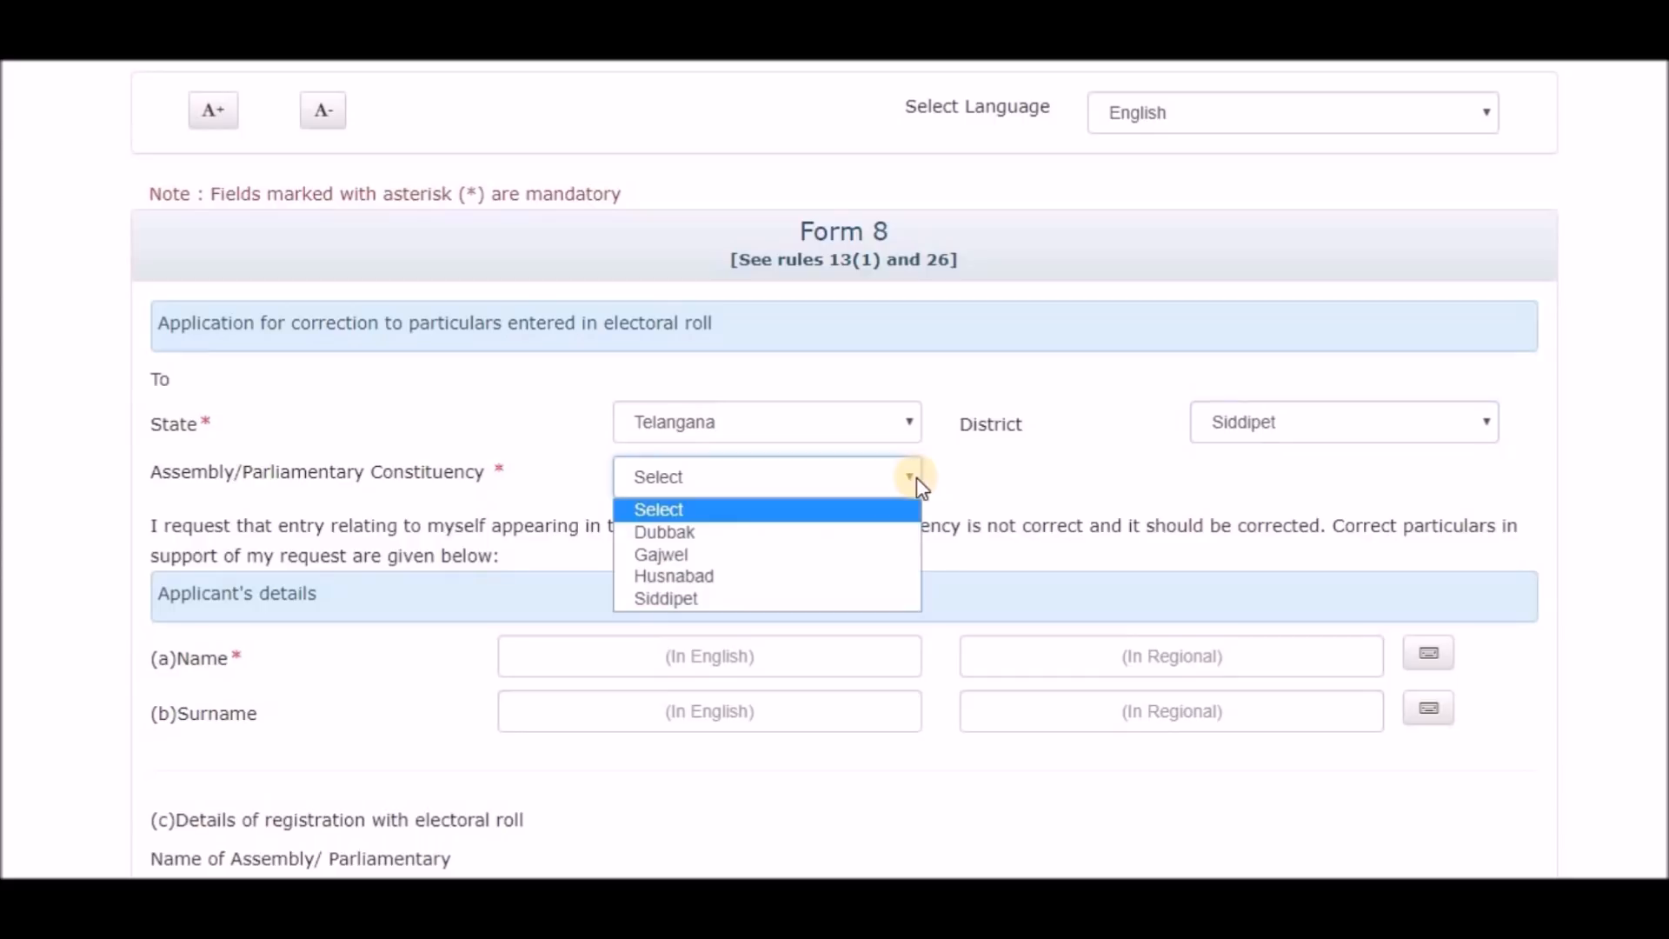
left_click(751, 561)
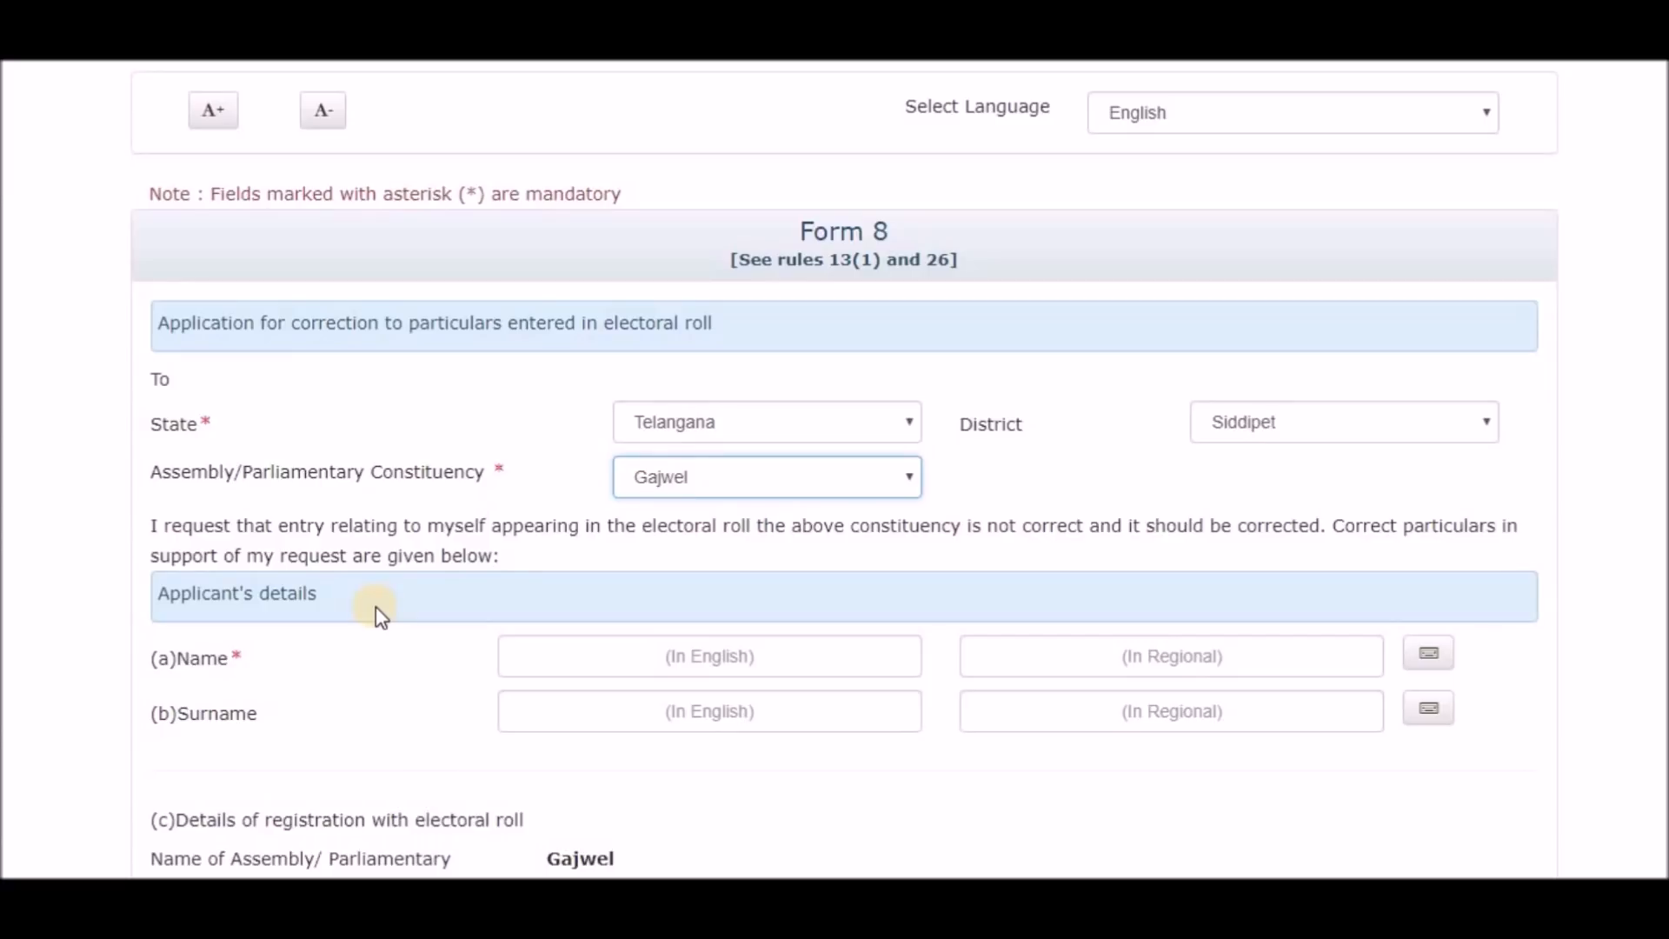
Enter the applicant's name and surname in English, letting the Telugu fields auto-fill.
left_click(629, 656)
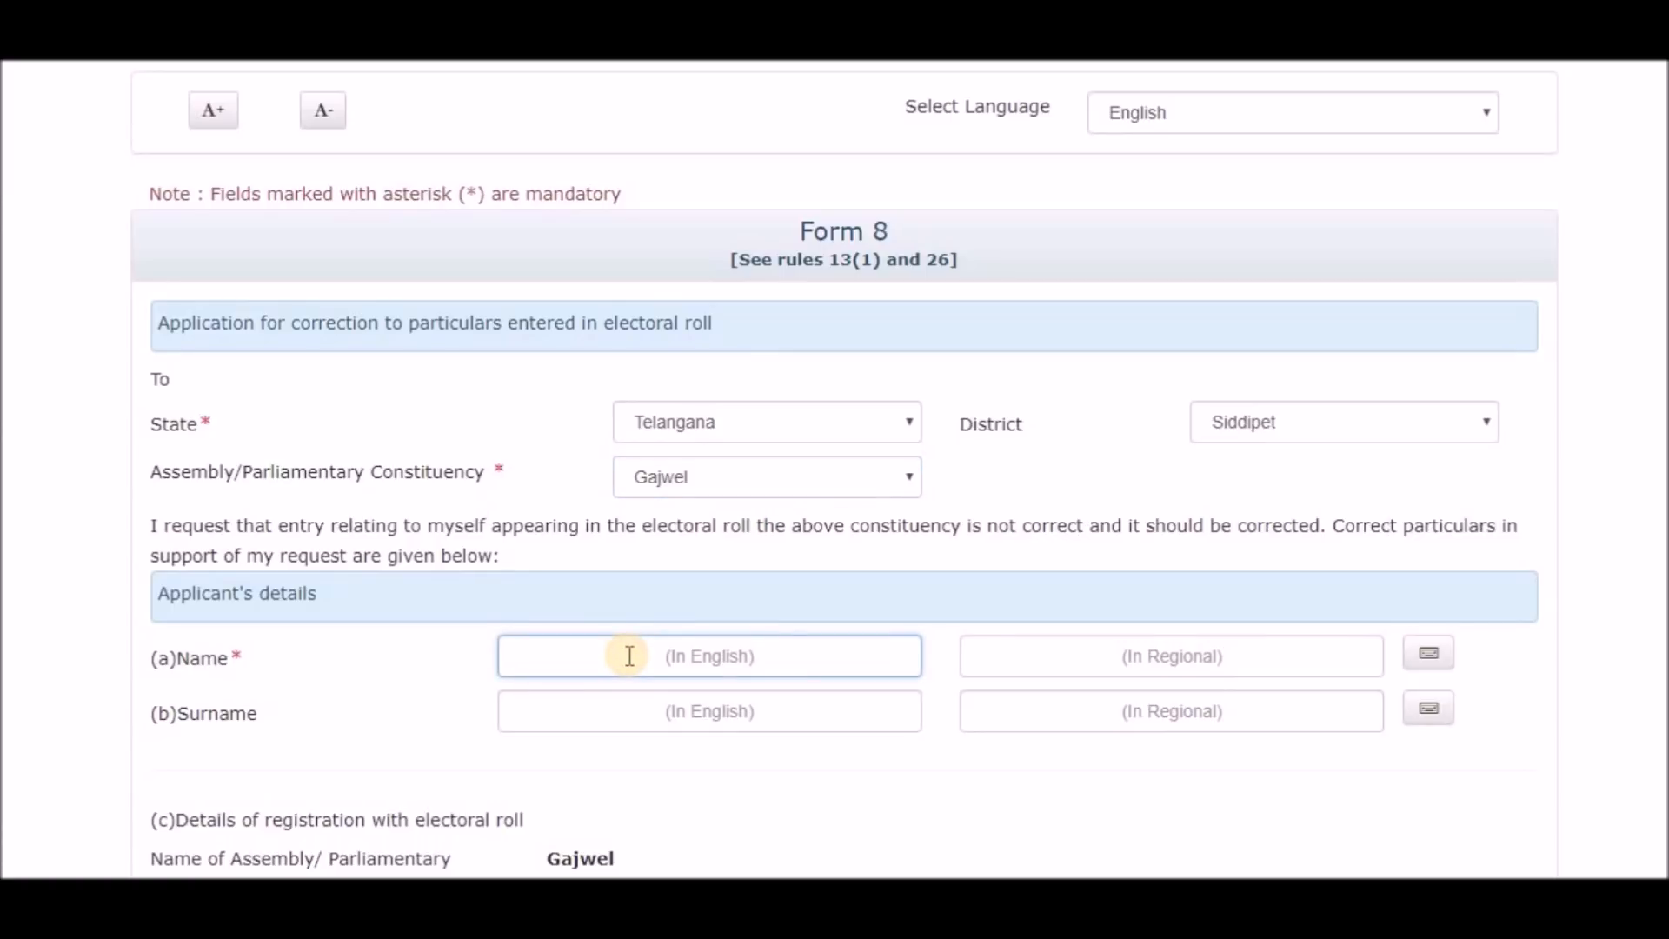
left_click(1033, 668)
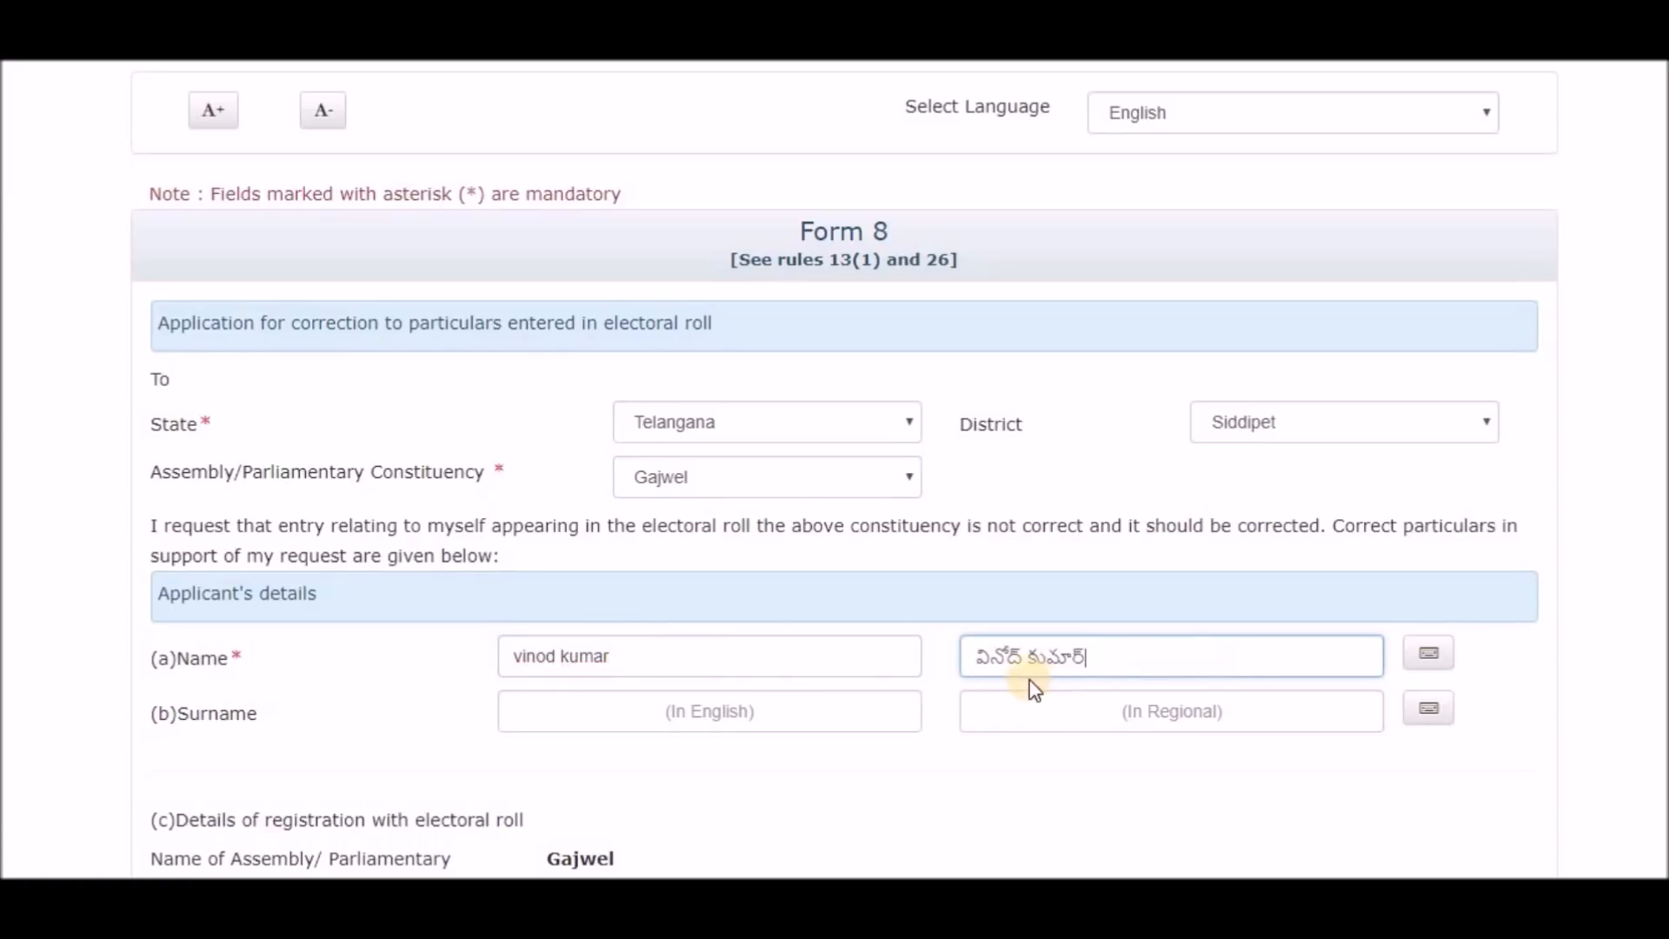
left_click(590, 718)
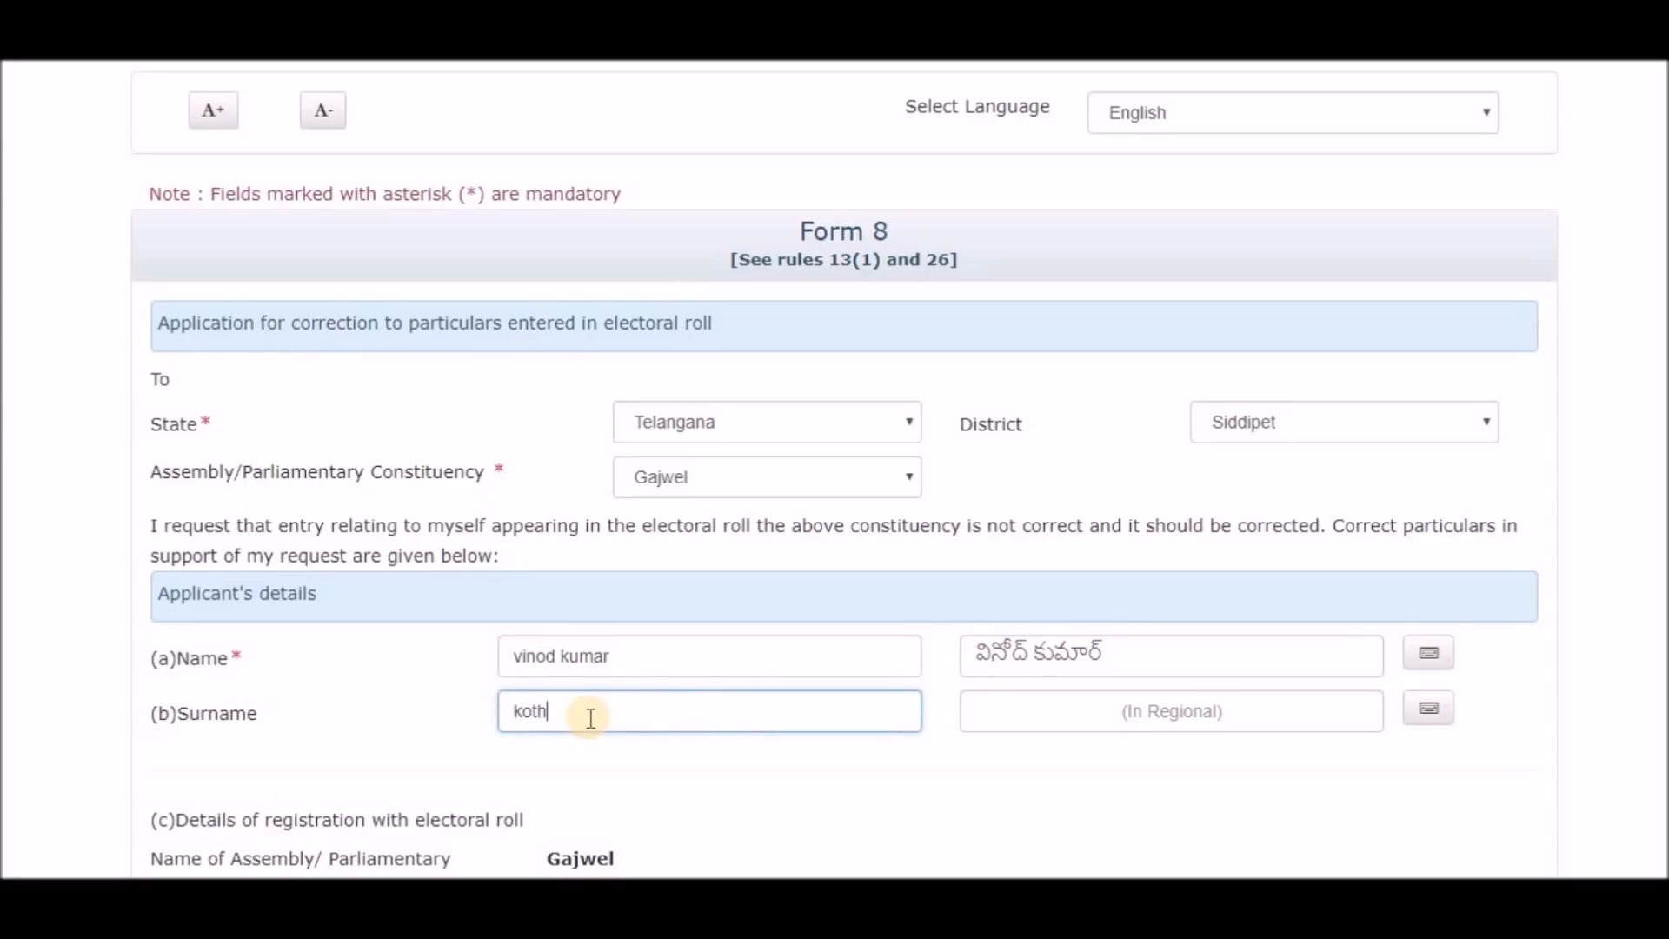
key("Tab")
scroll(467, 648, "down", 3)
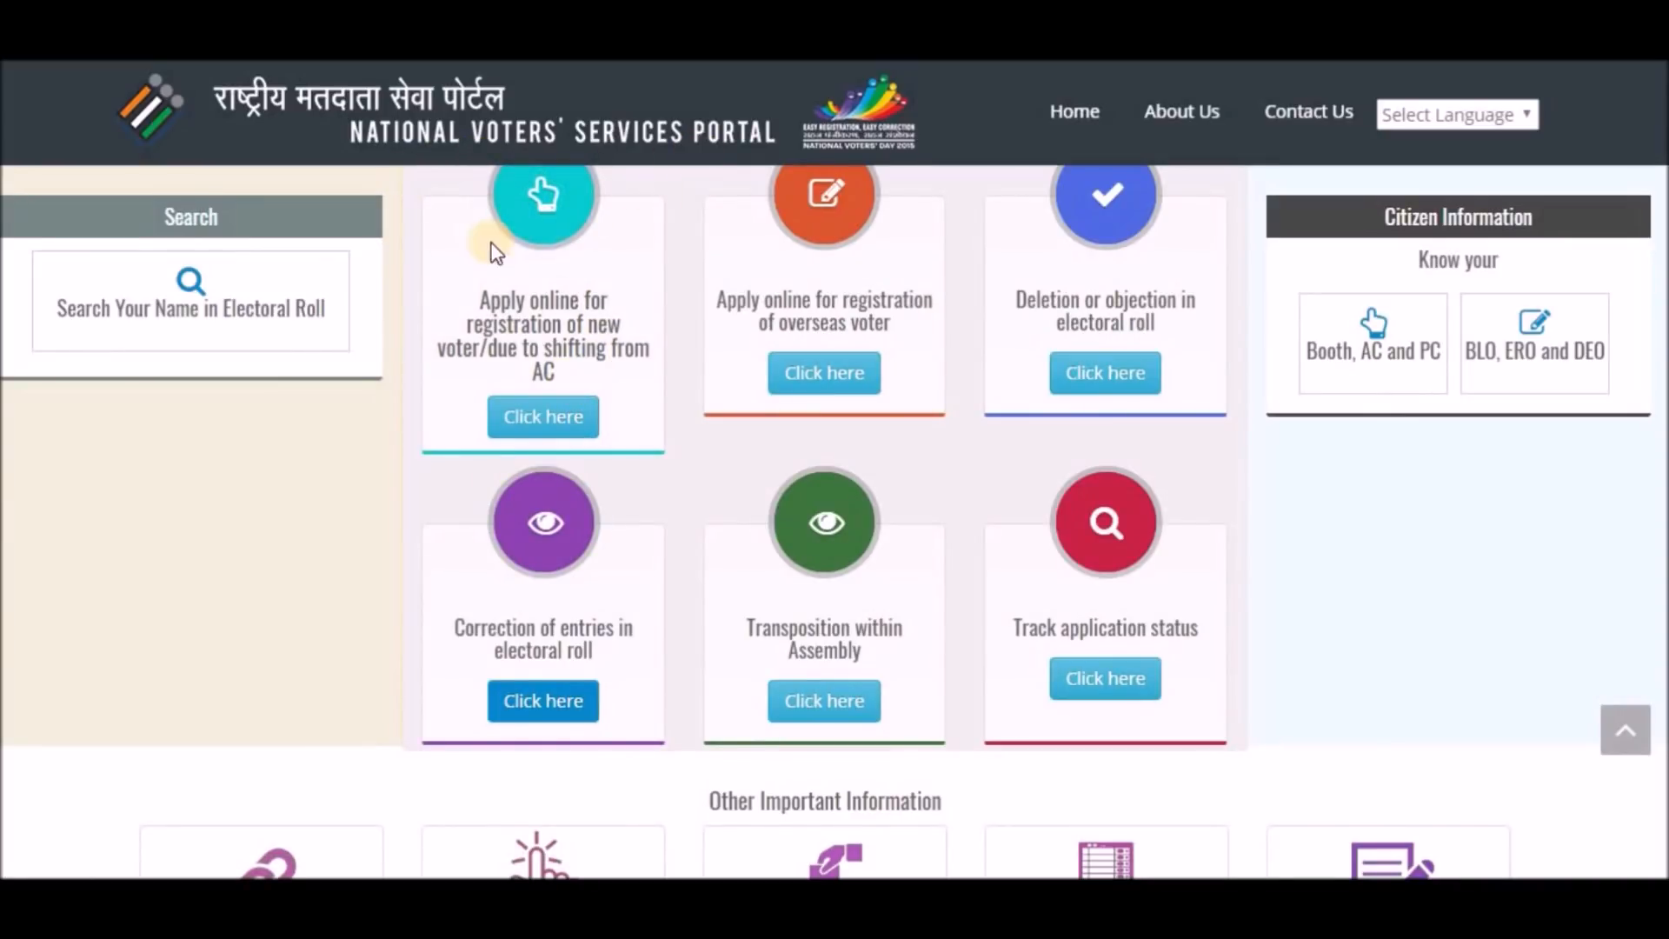
Open the electoral roll name search and enter the voter's first name, age 34 and Male gender.
left_click(205, 321)
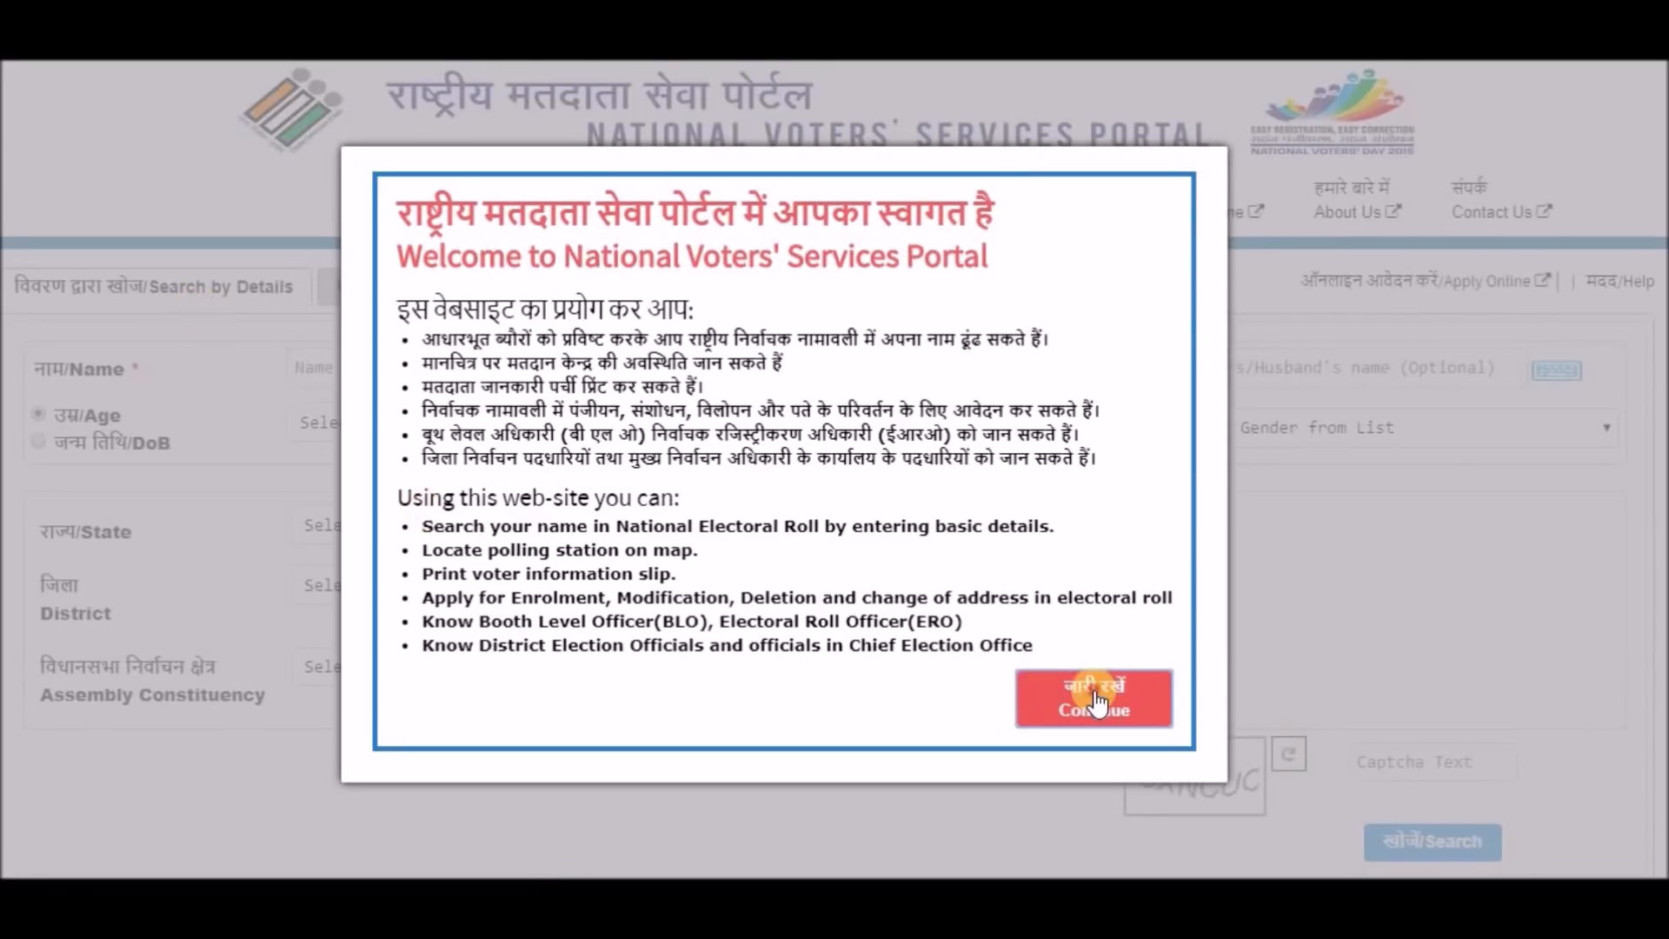
left_click(1097, 701)
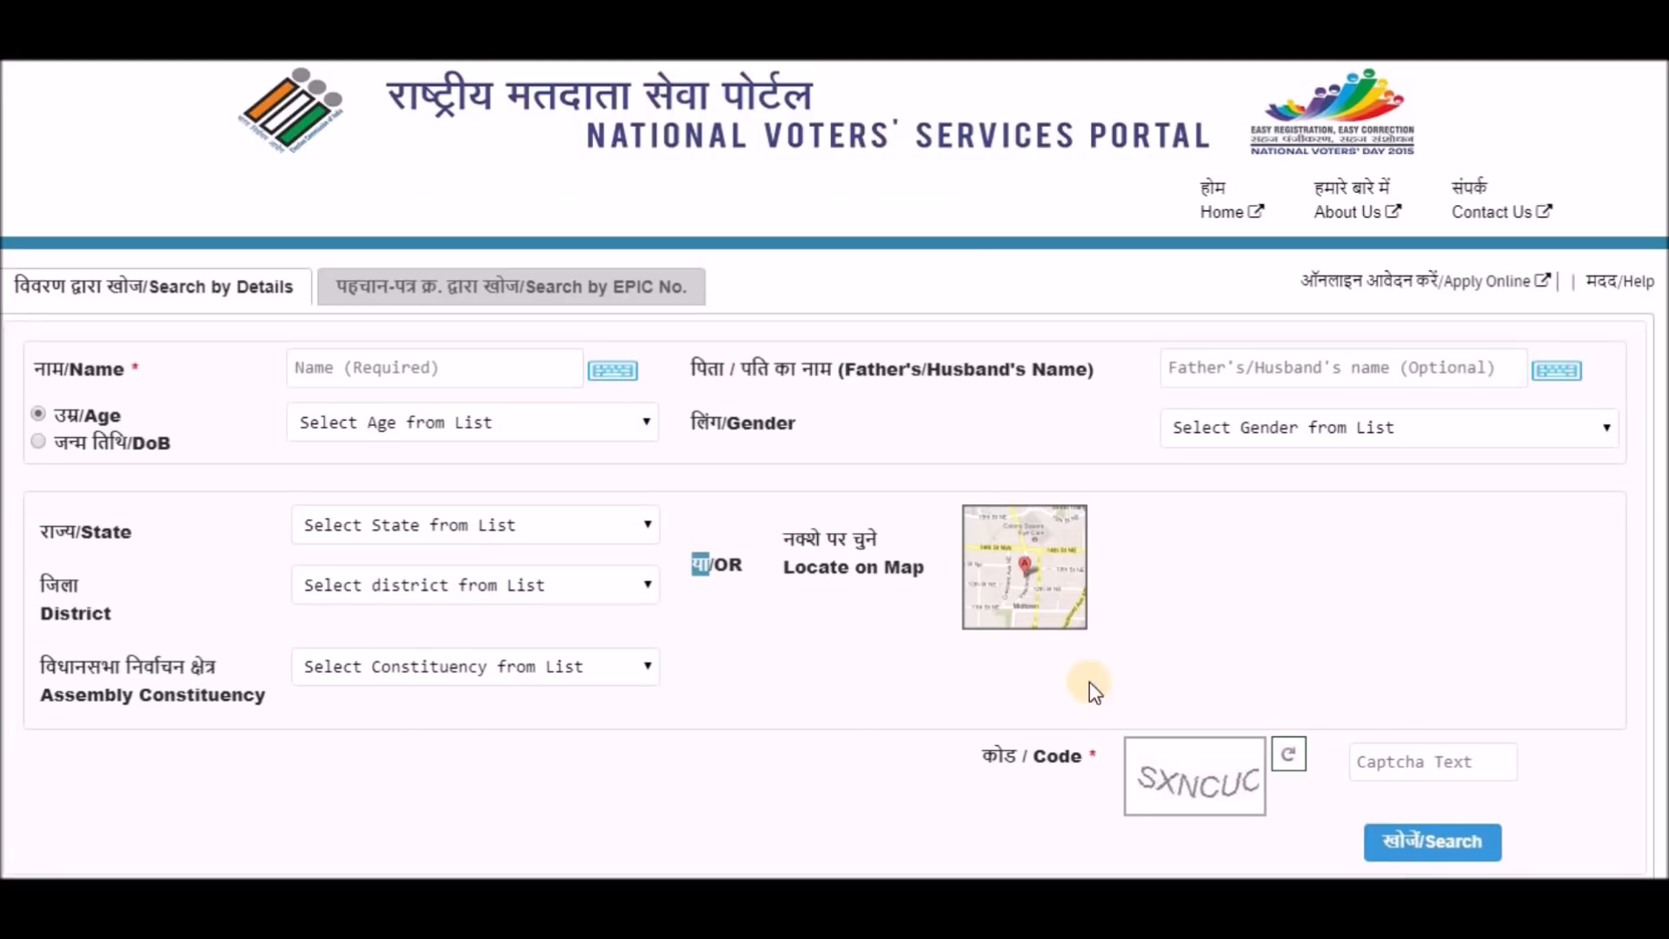
left_click(390, 368)
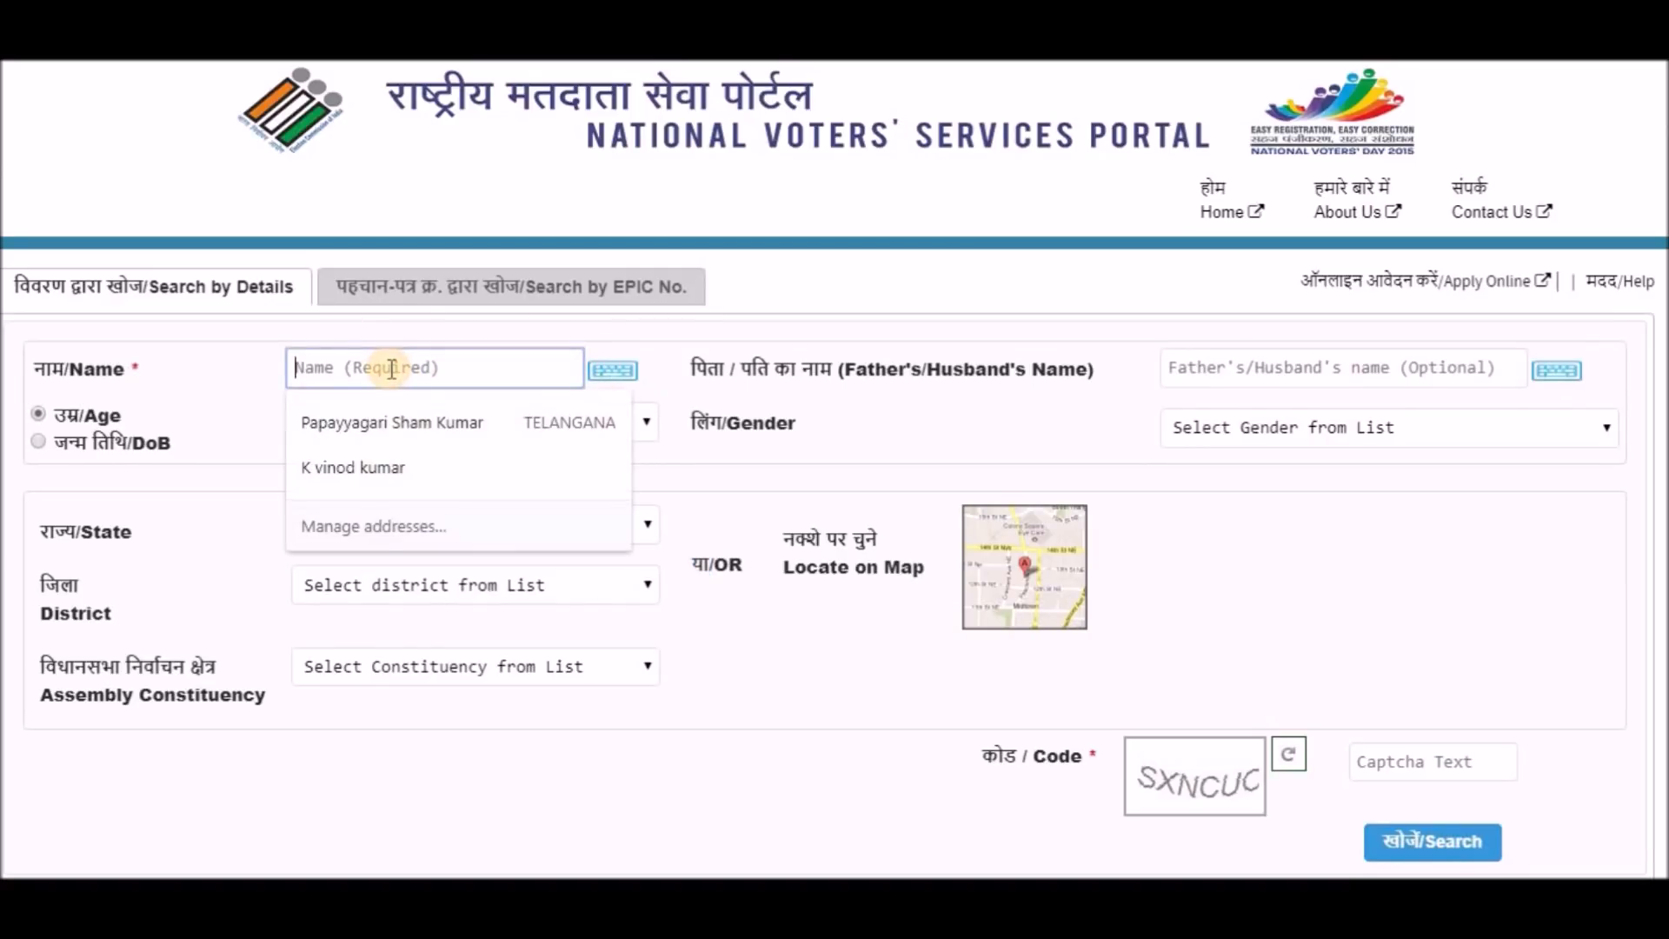
type("vinod")
left_click(356, 423)
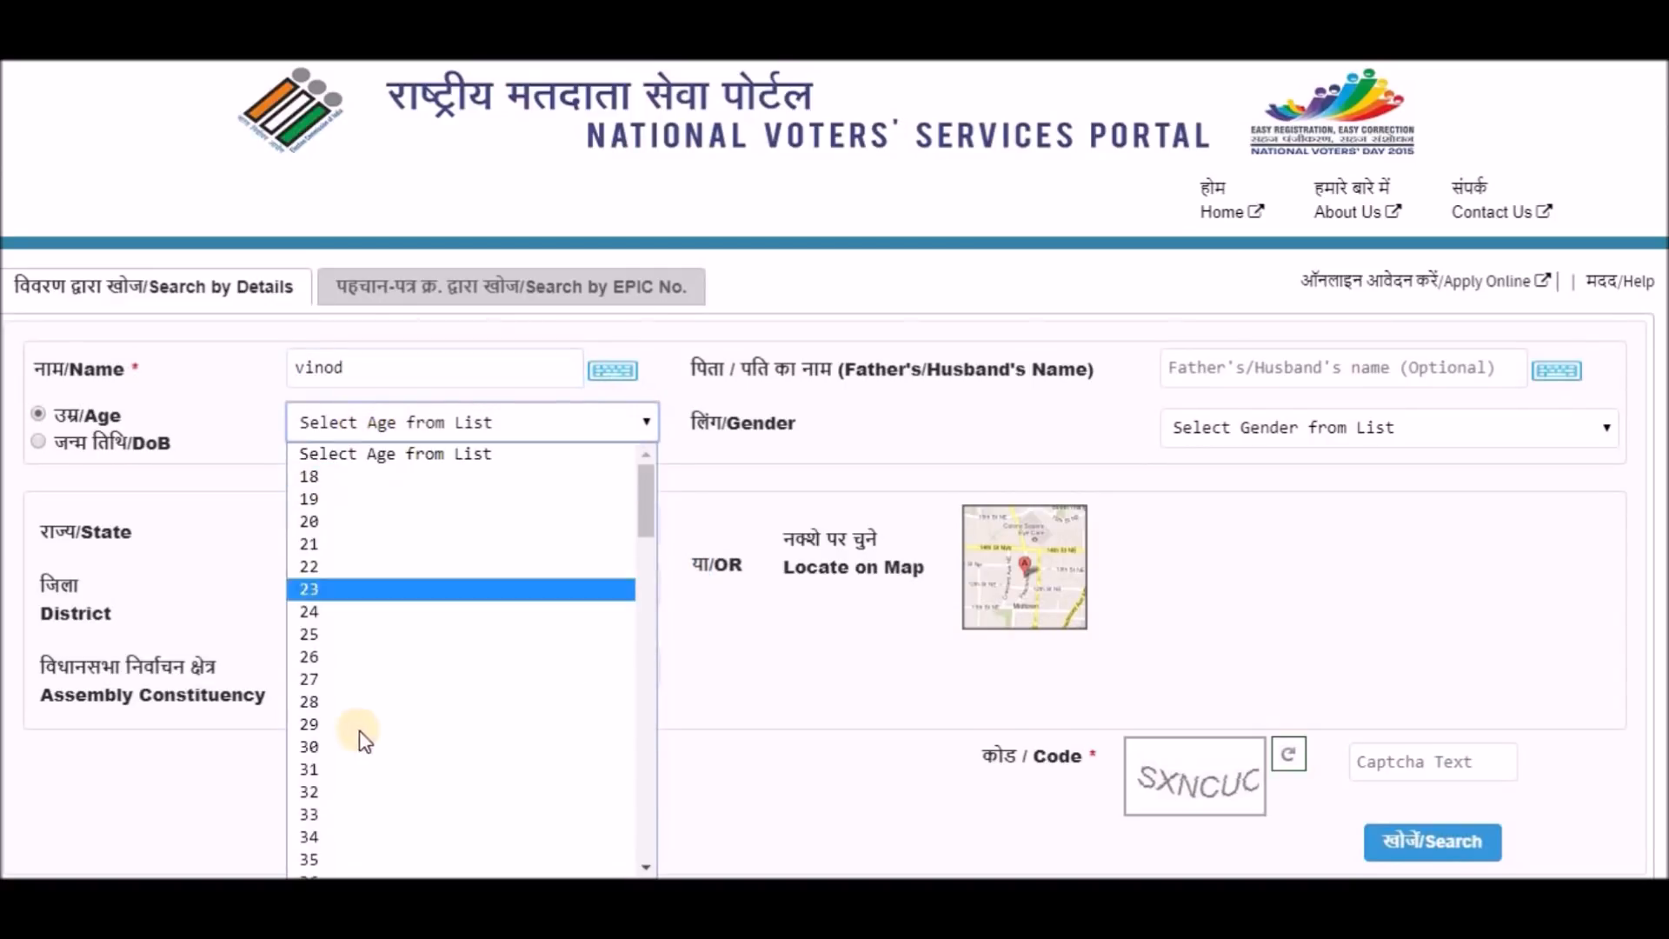
left_click(384, 836)
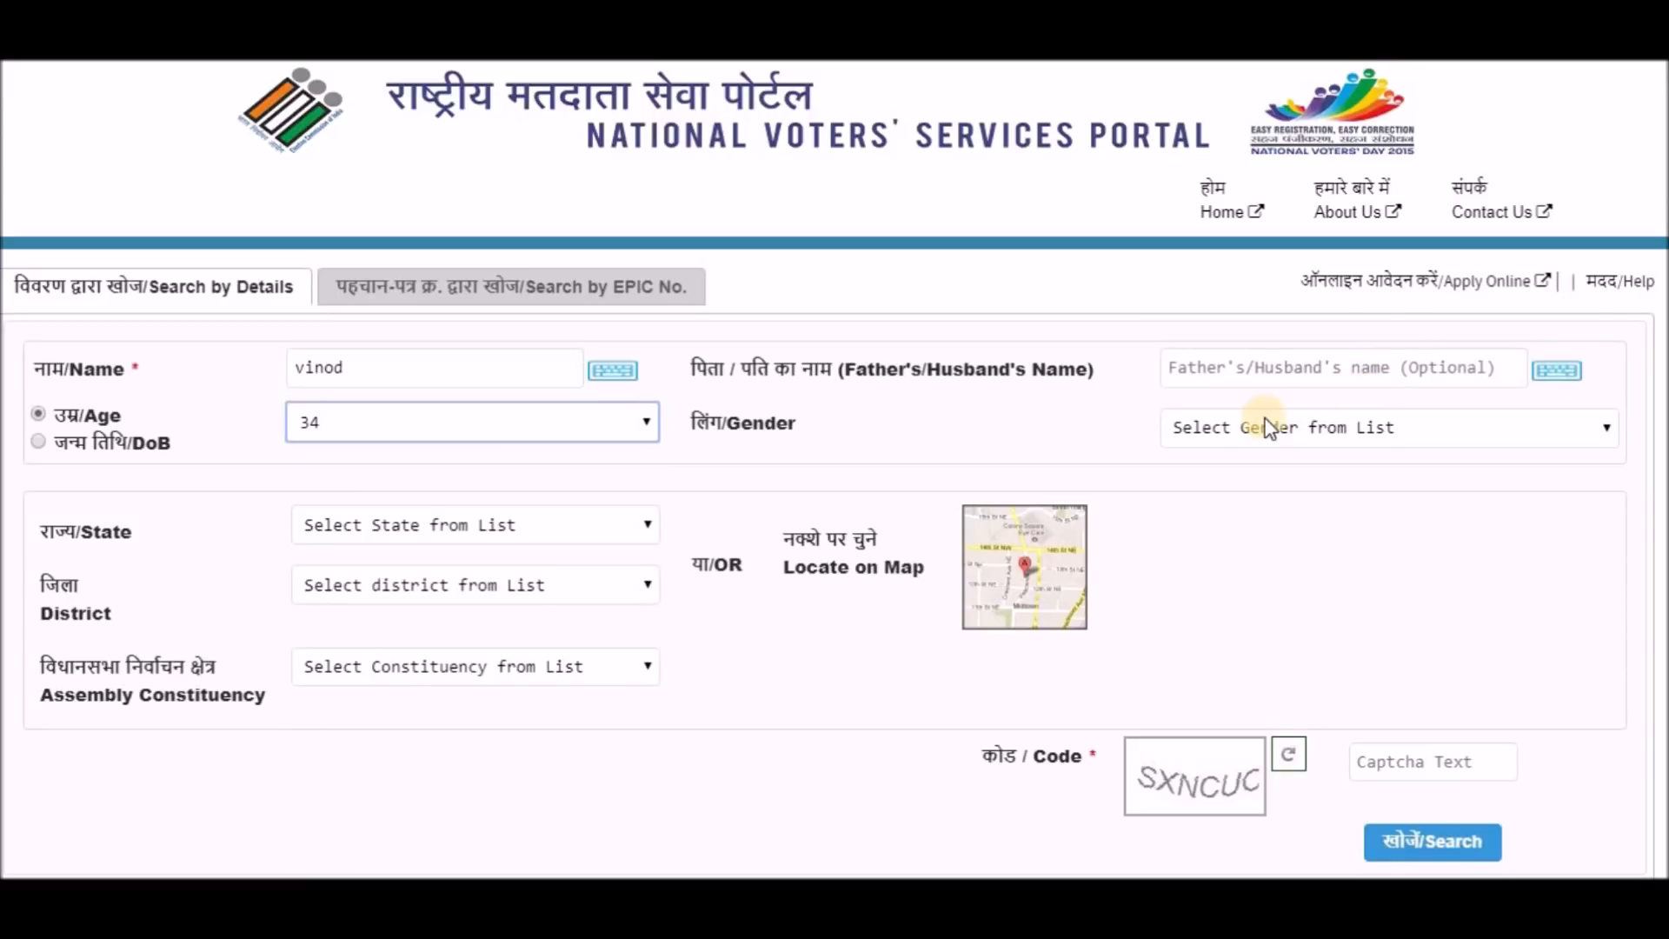
left_click(1271, 426)
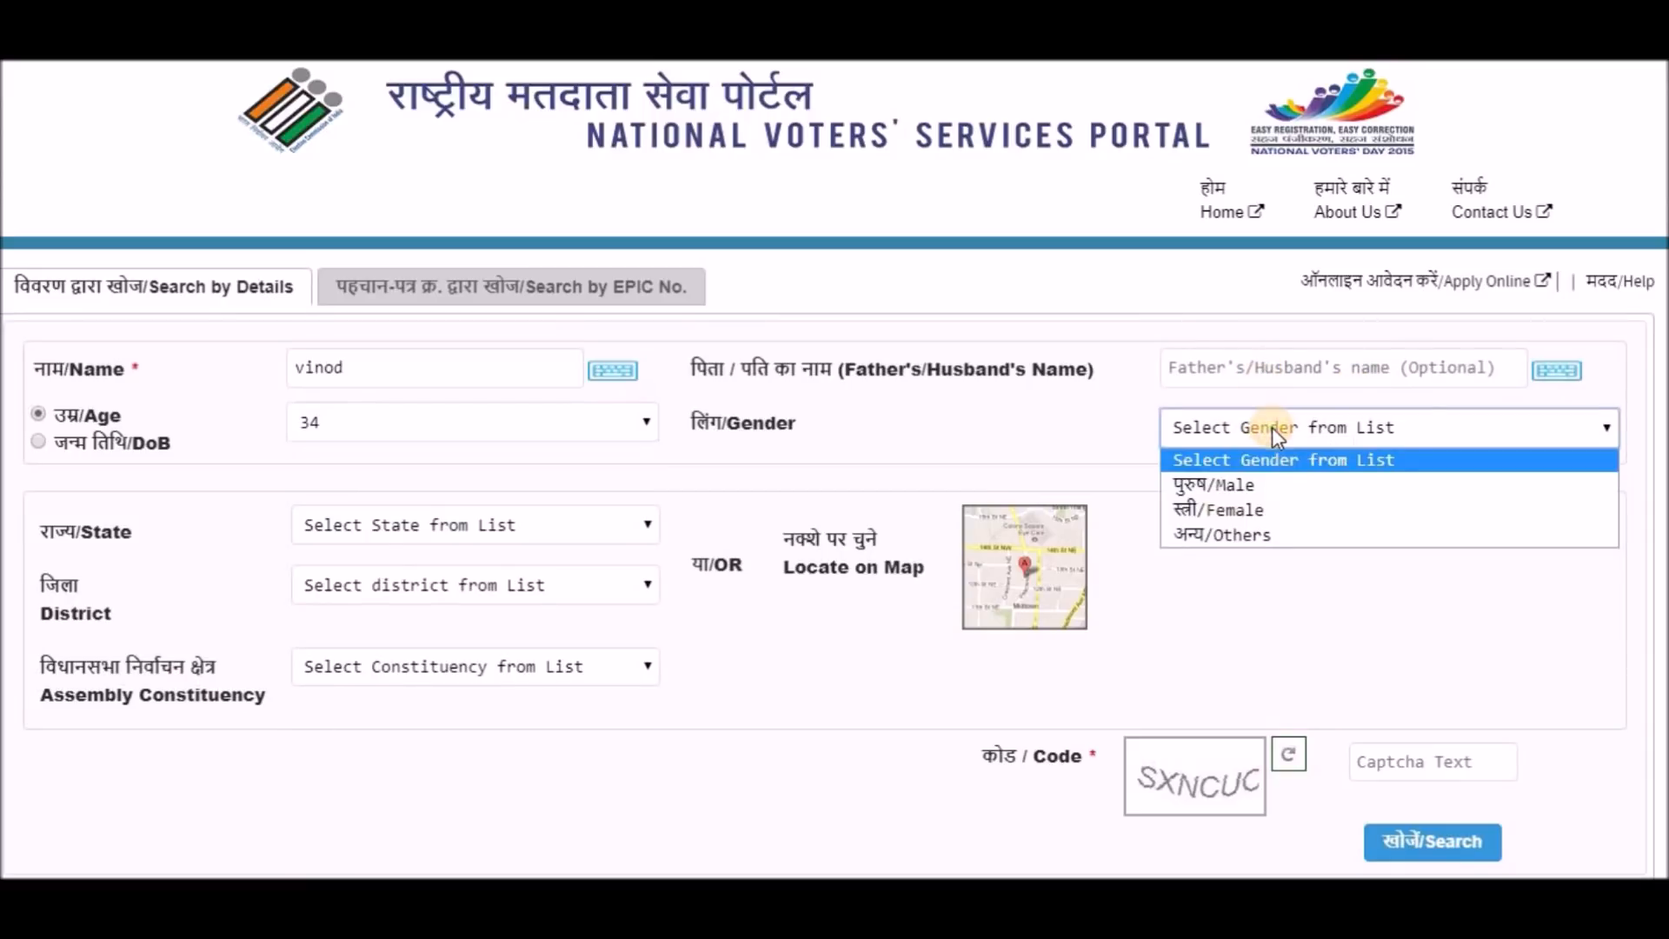
left_click(1249, 483)
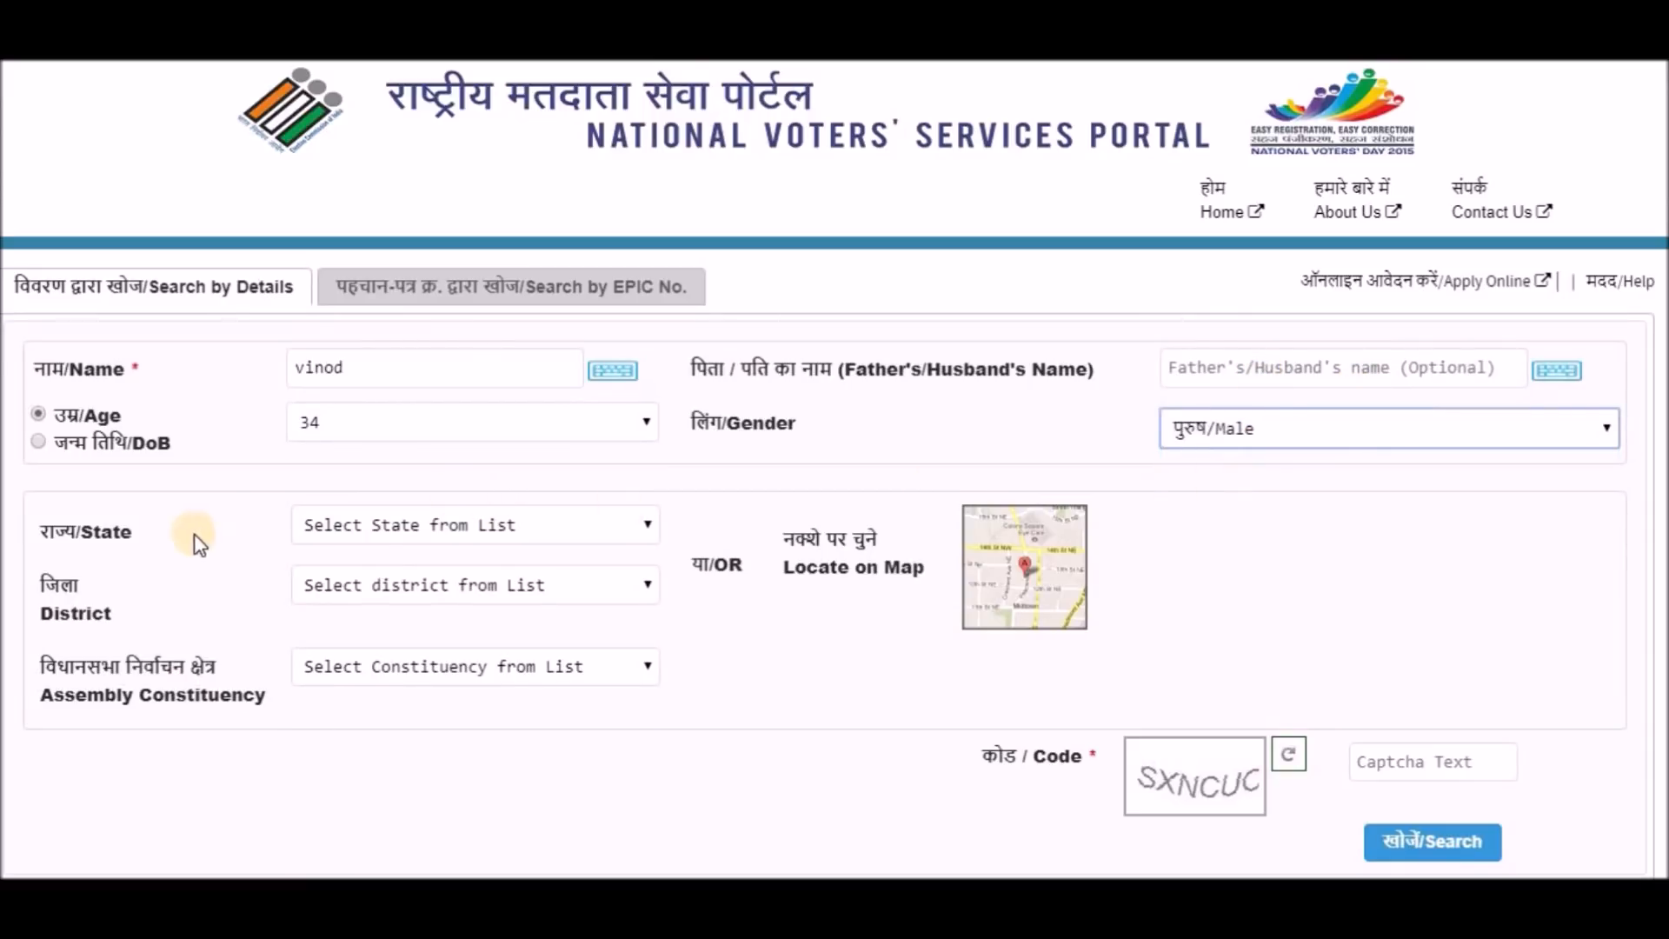
Set location to Telangana, Siddipet, Gajwel, enter the captcha and run the search.
left_click(585, 529)
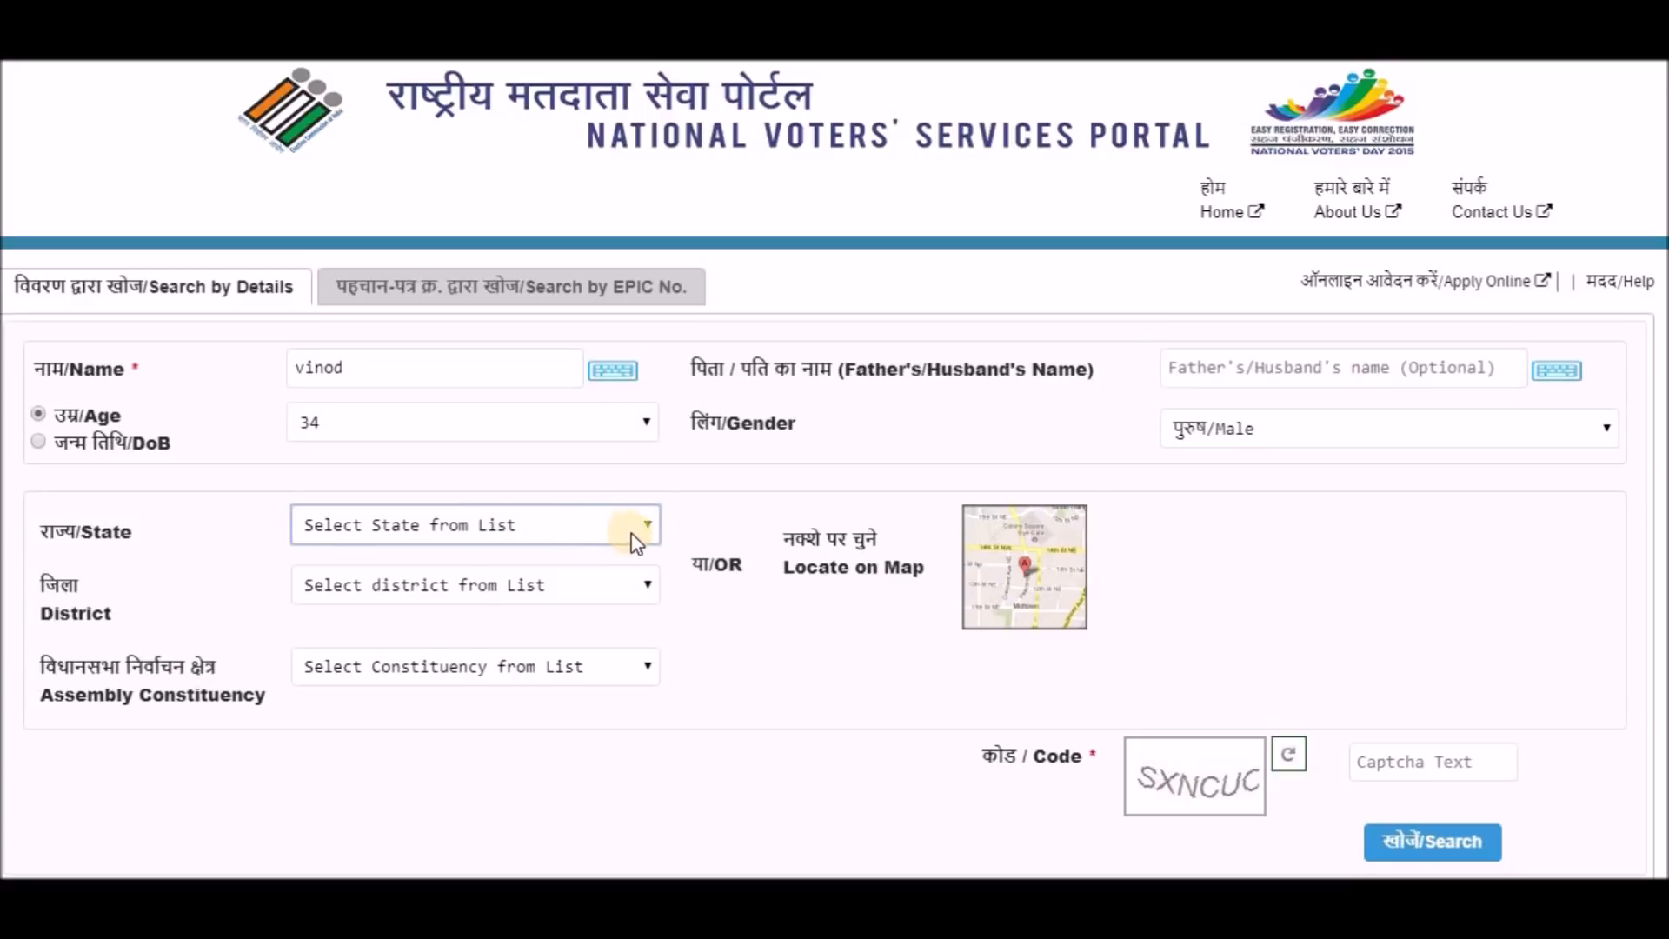
scroll(533, 417, "down", 6)
left_click(403, 407)
left_click(658, 595)
scroll(487, 478, "down", 3)
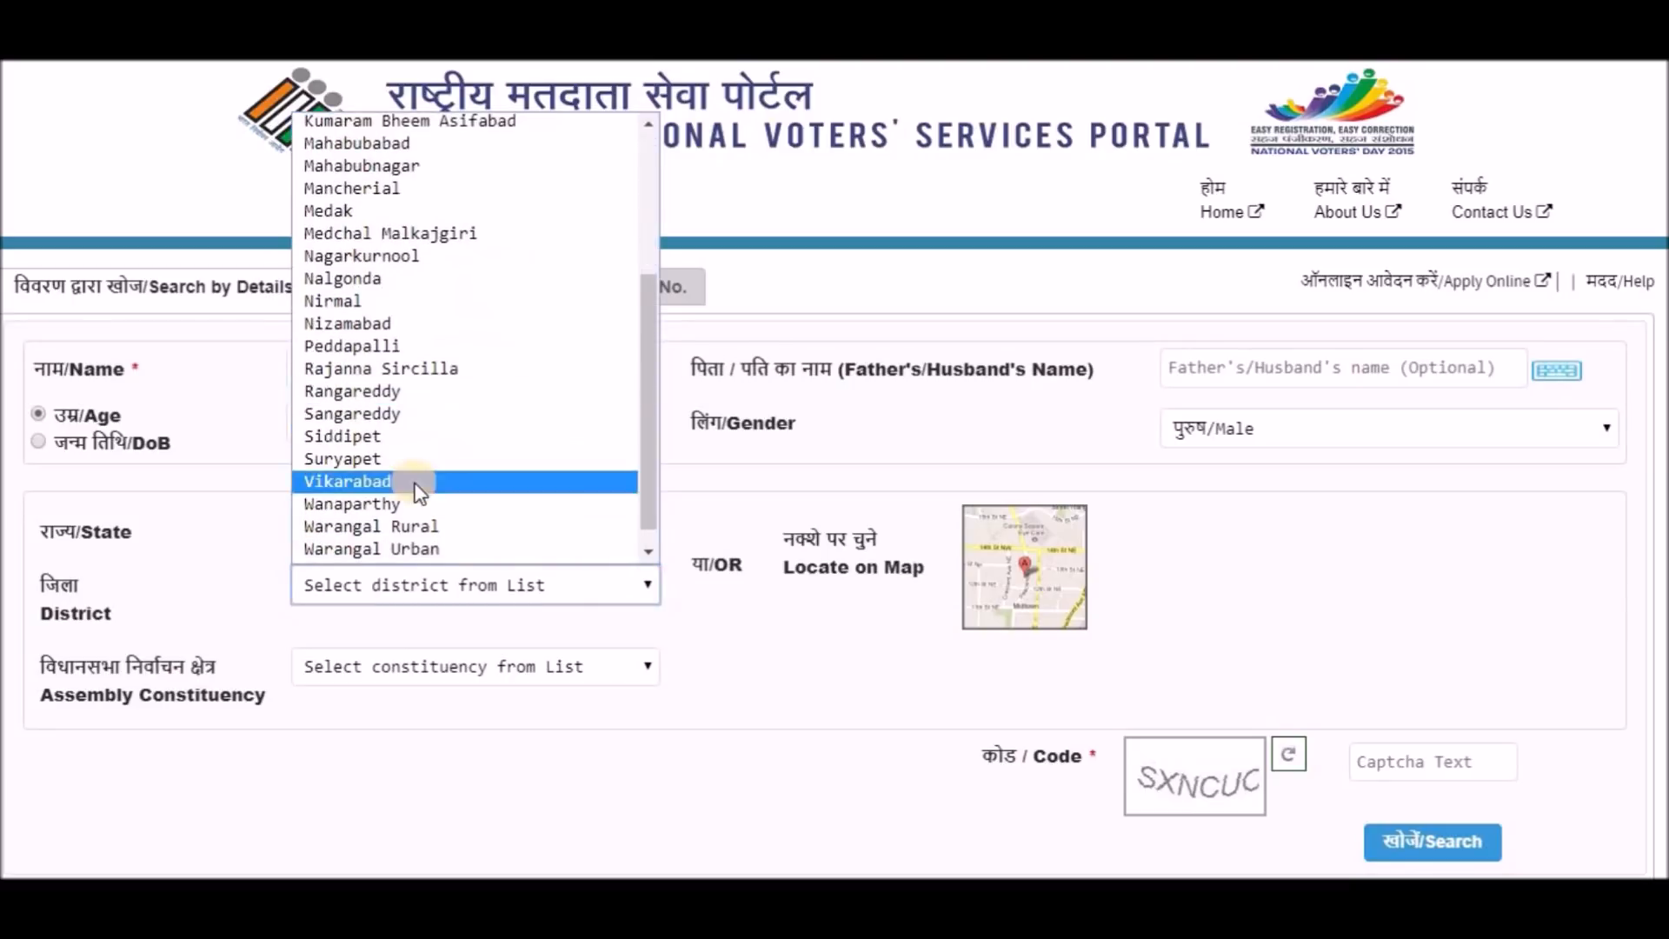
left_click(423, 442)
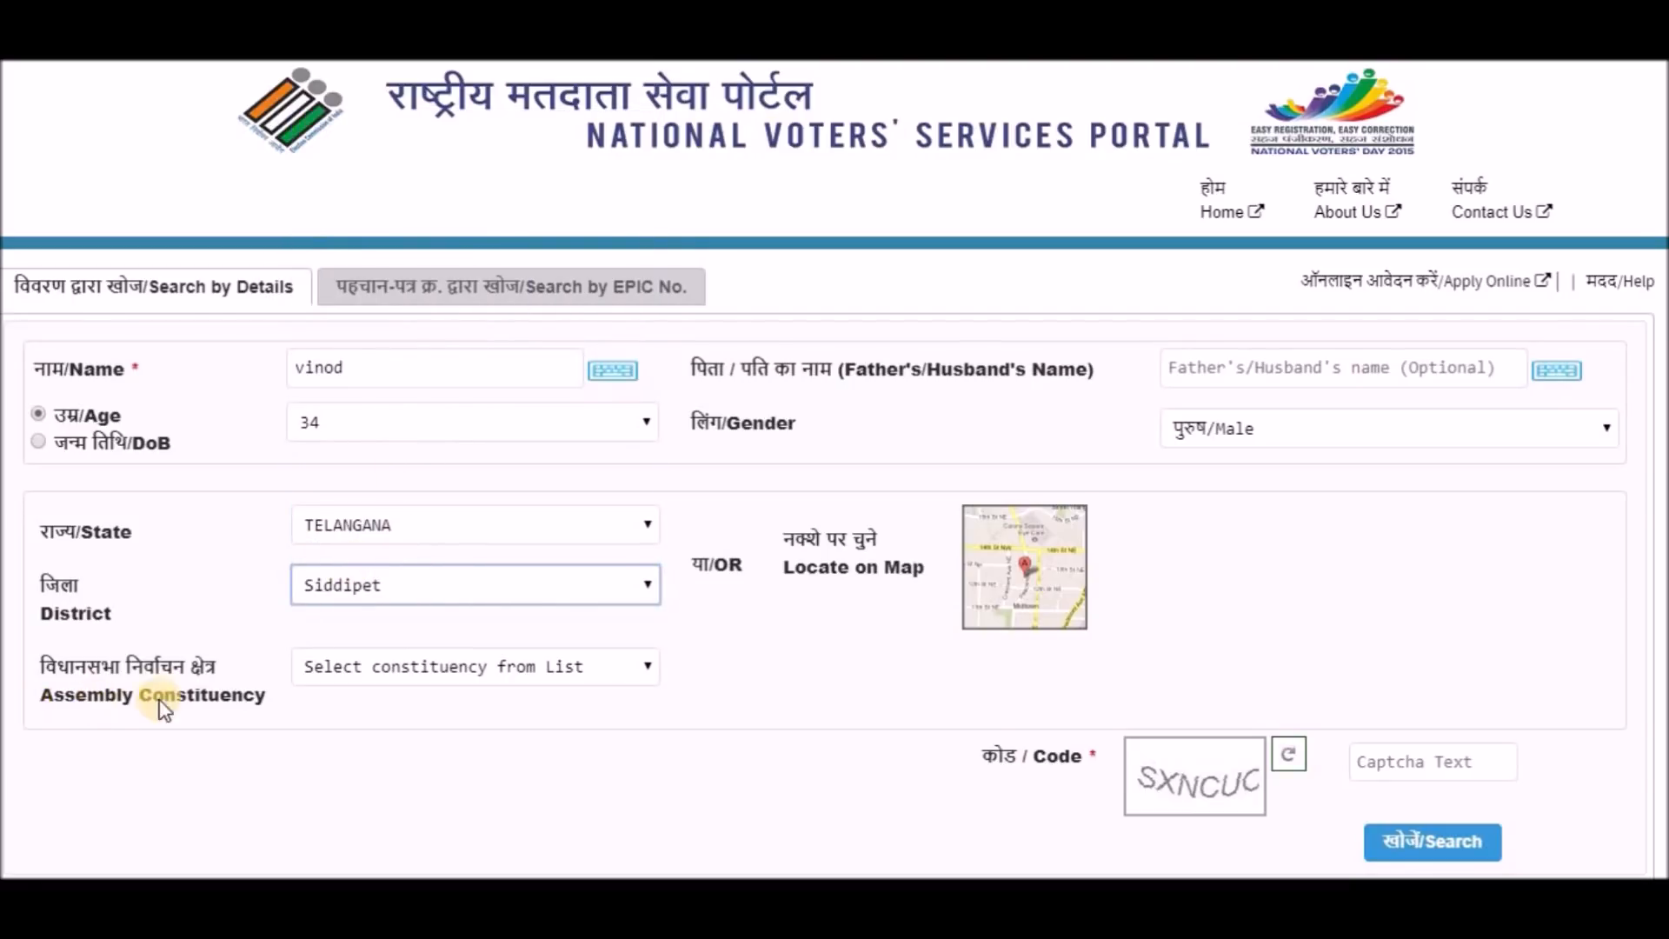
left_click(647, 669)
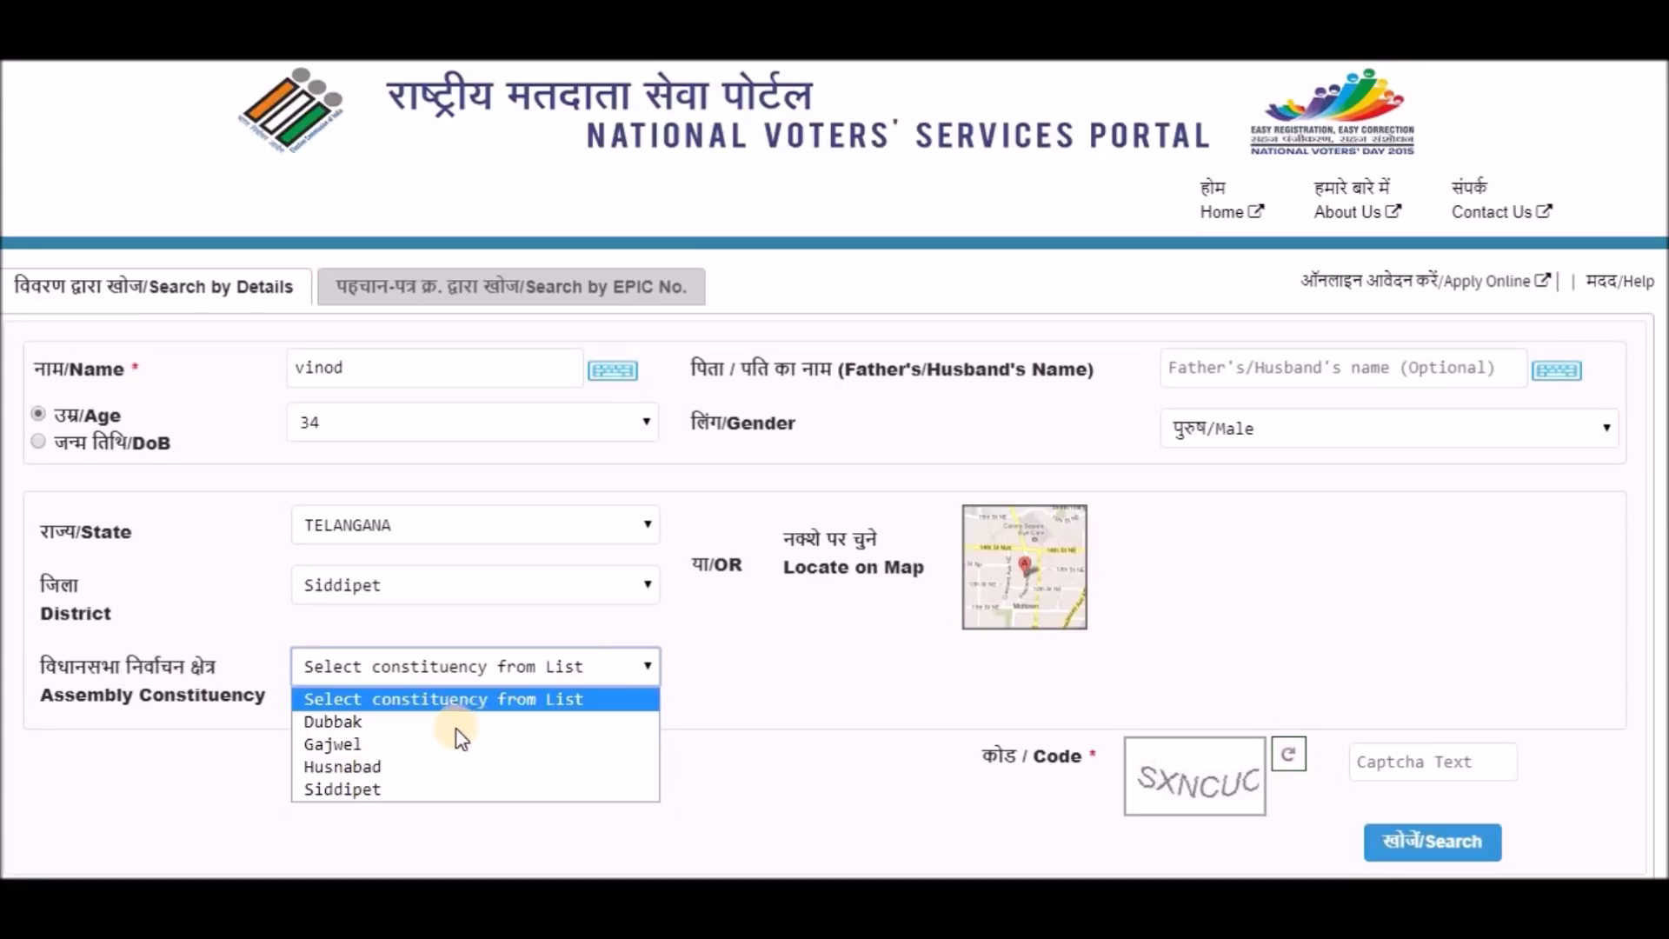
left_click(454, 745)
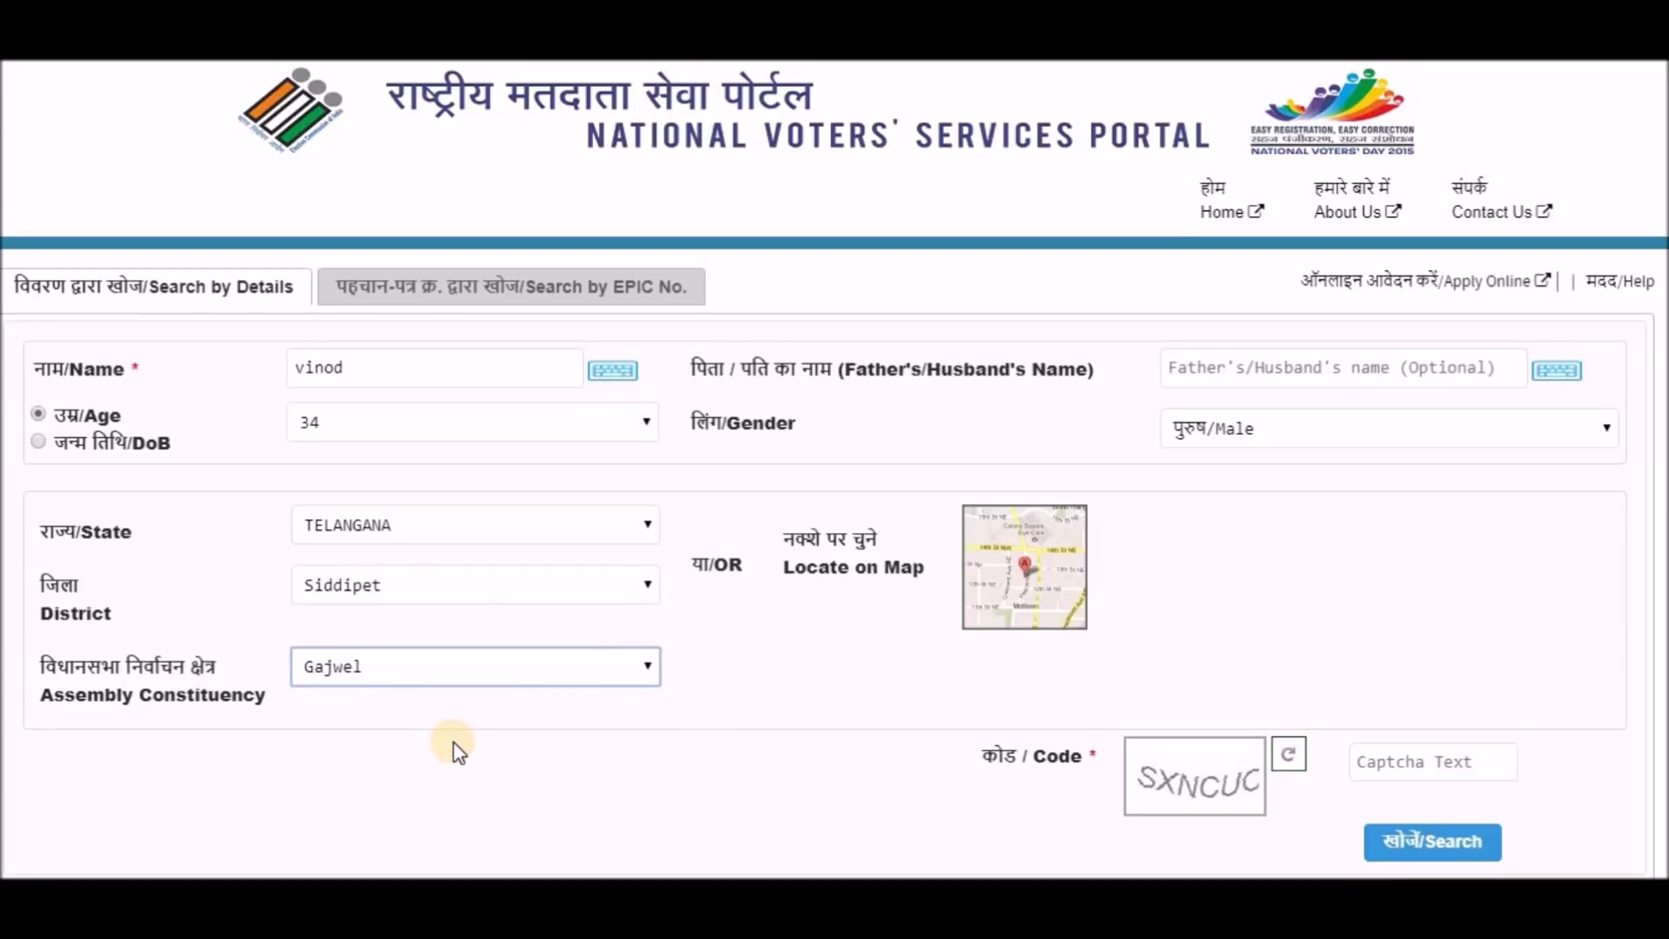
left_click(1393, 765)
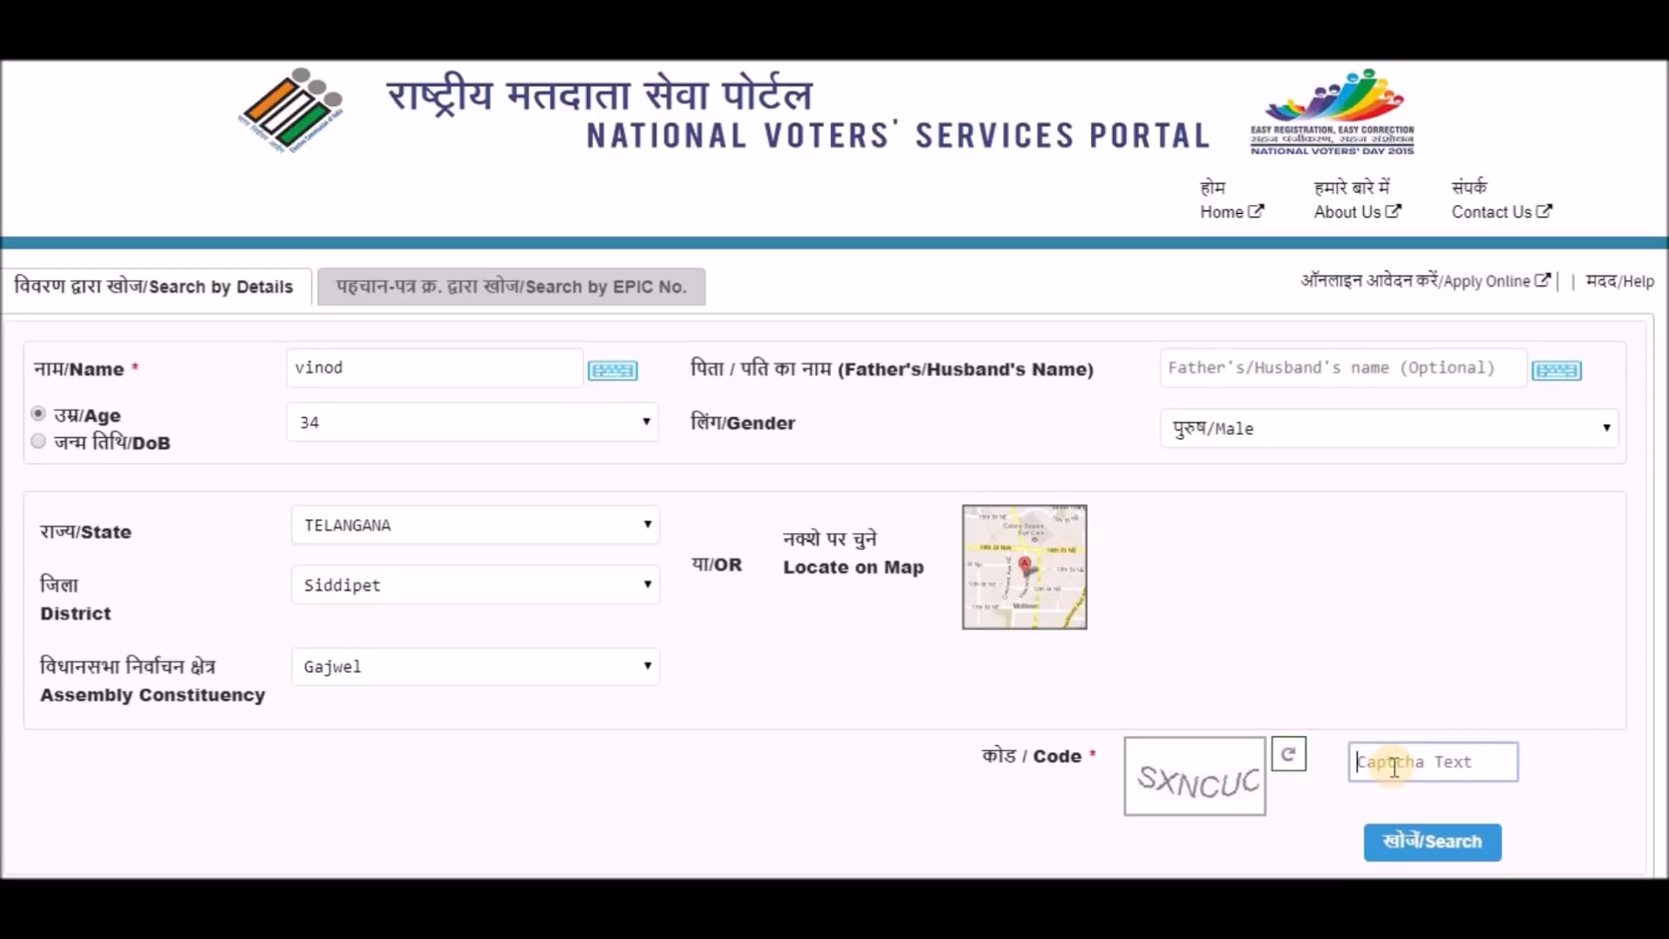
type("SX")
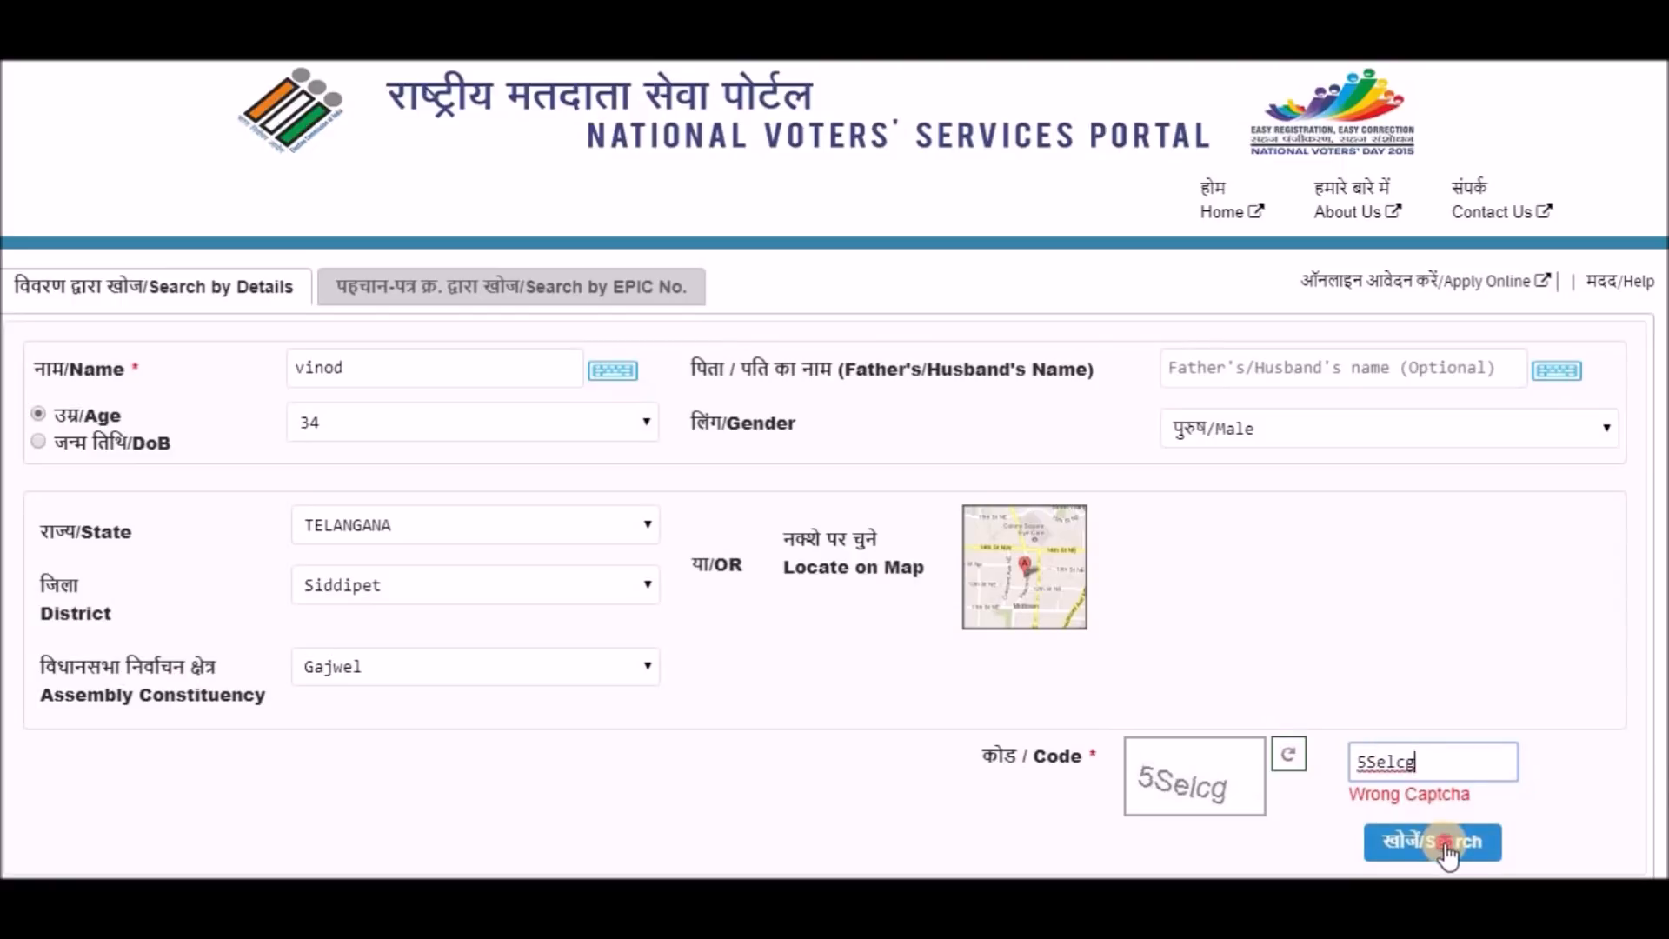
left_click(1441, 842)
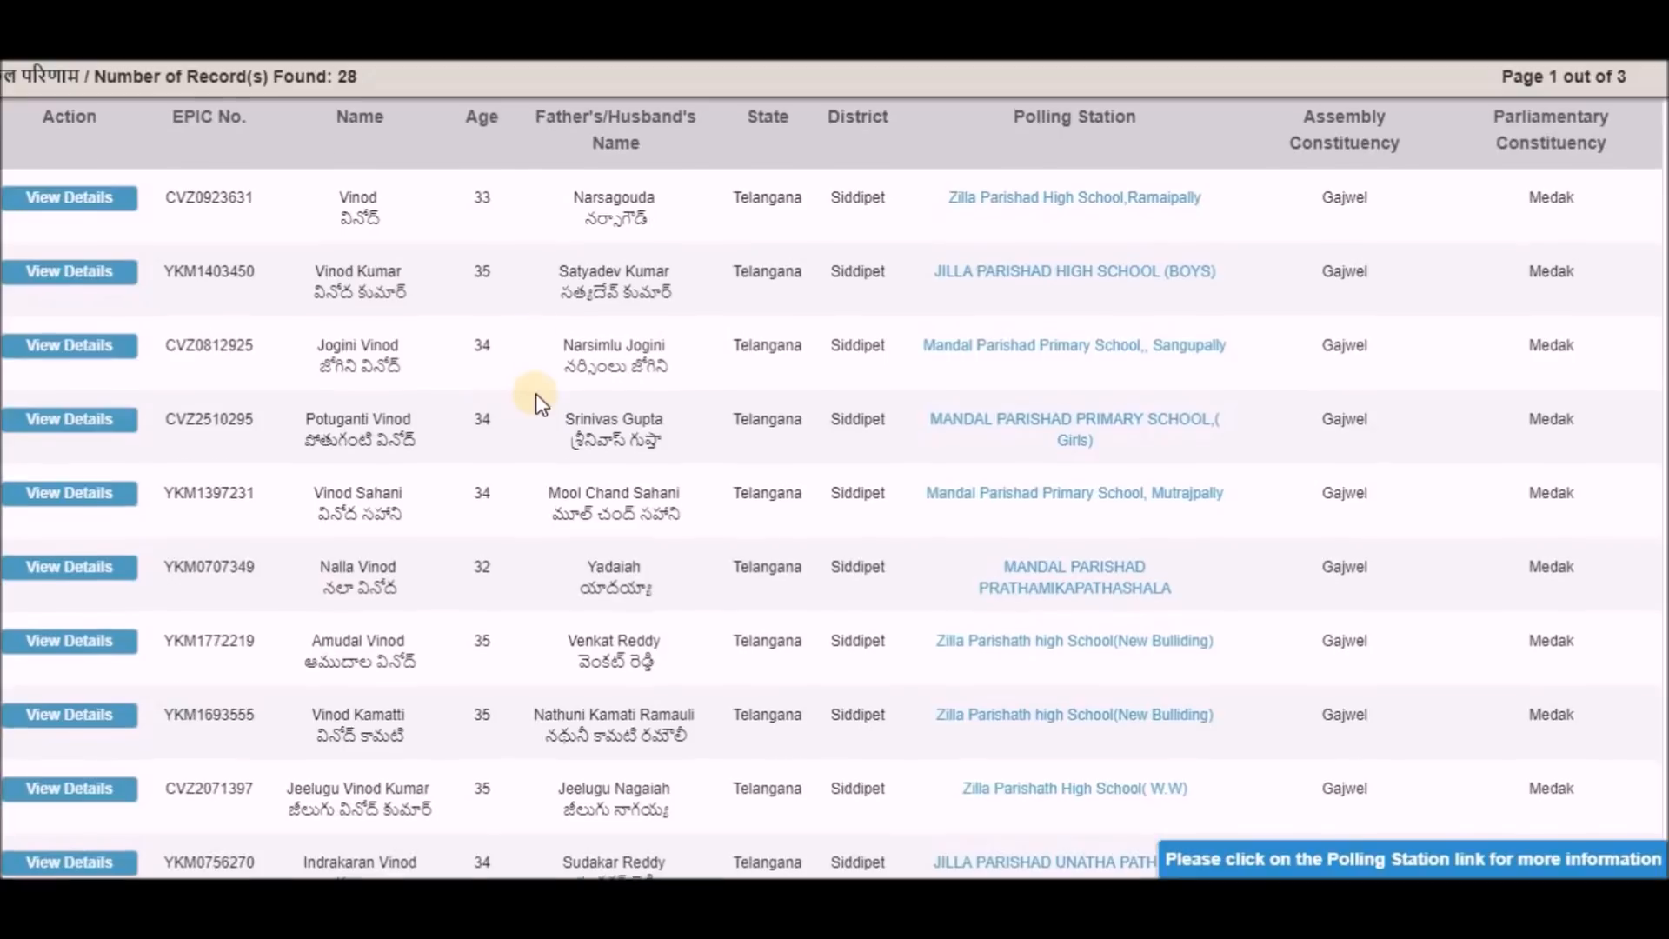
View the details of the second voter in the search results.
scroll(535, 393, "up", 3)
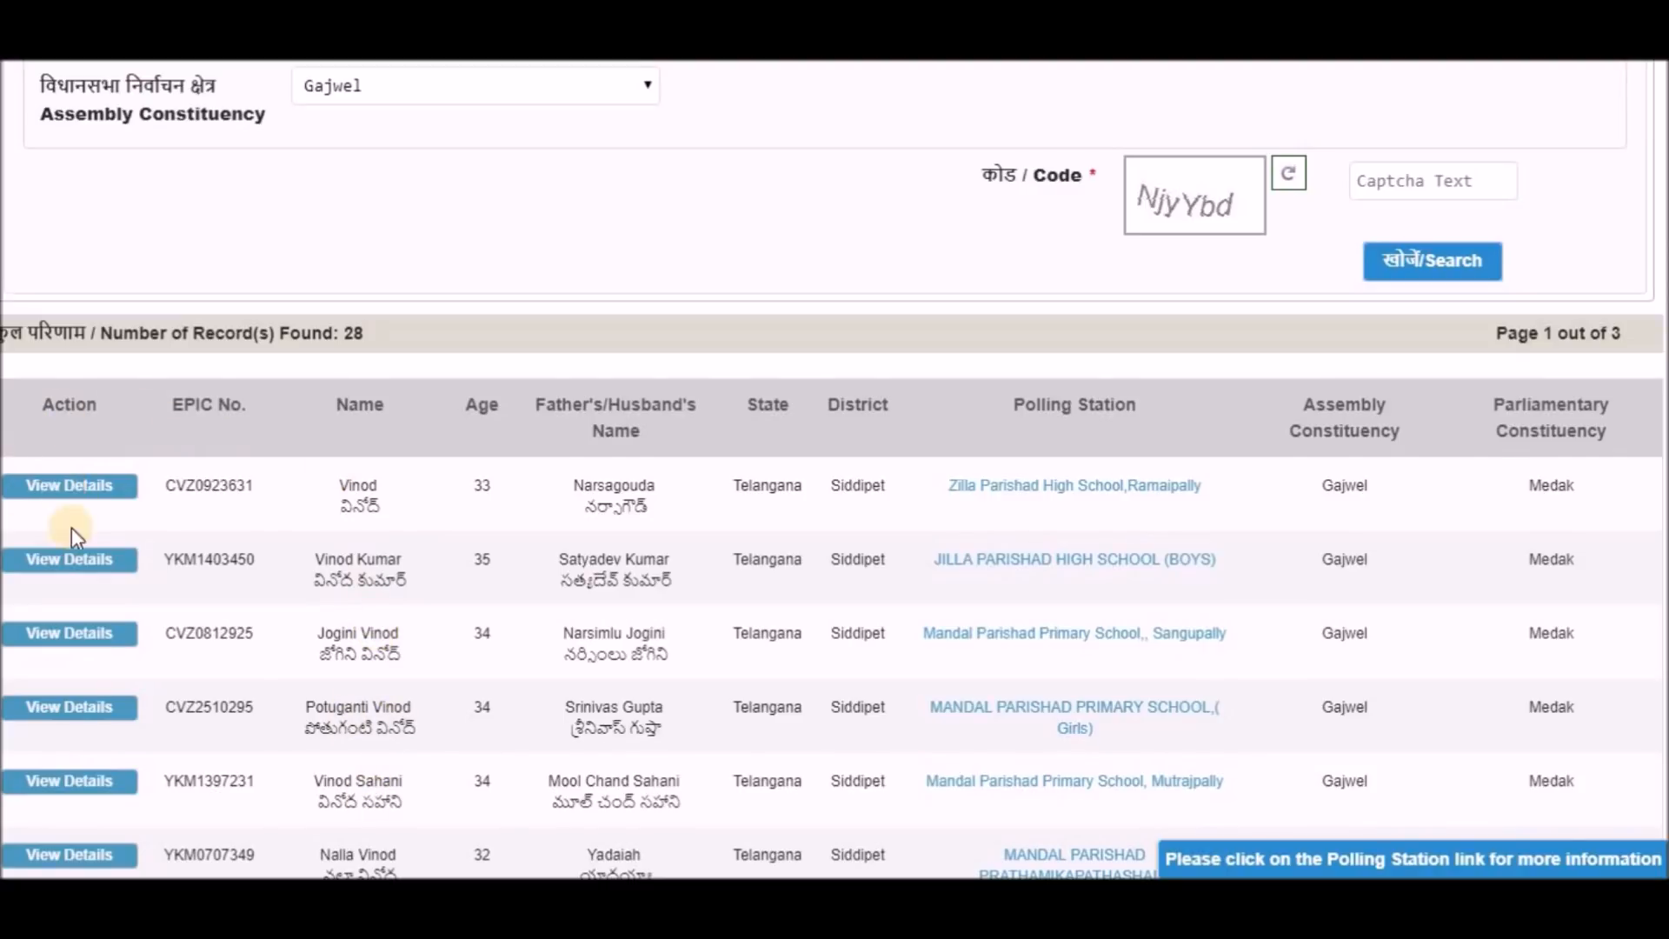
left_click(88, 565)
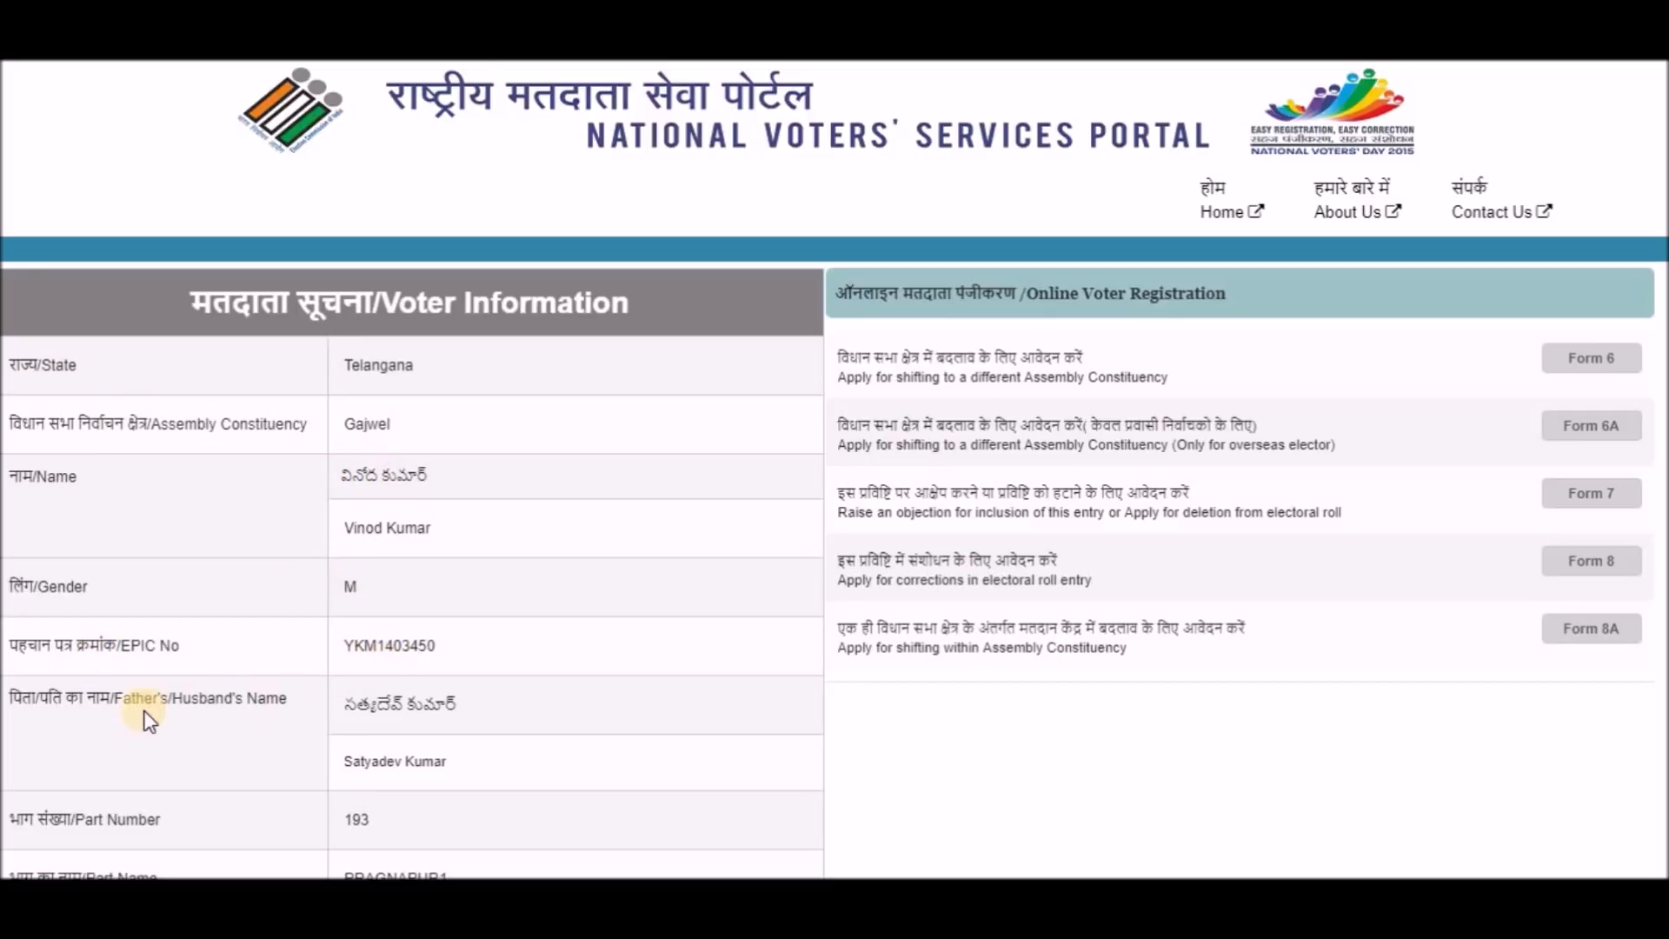
scroll(330, 702, "down", 1)
left_click(362, 696)
double_click(362, 696)
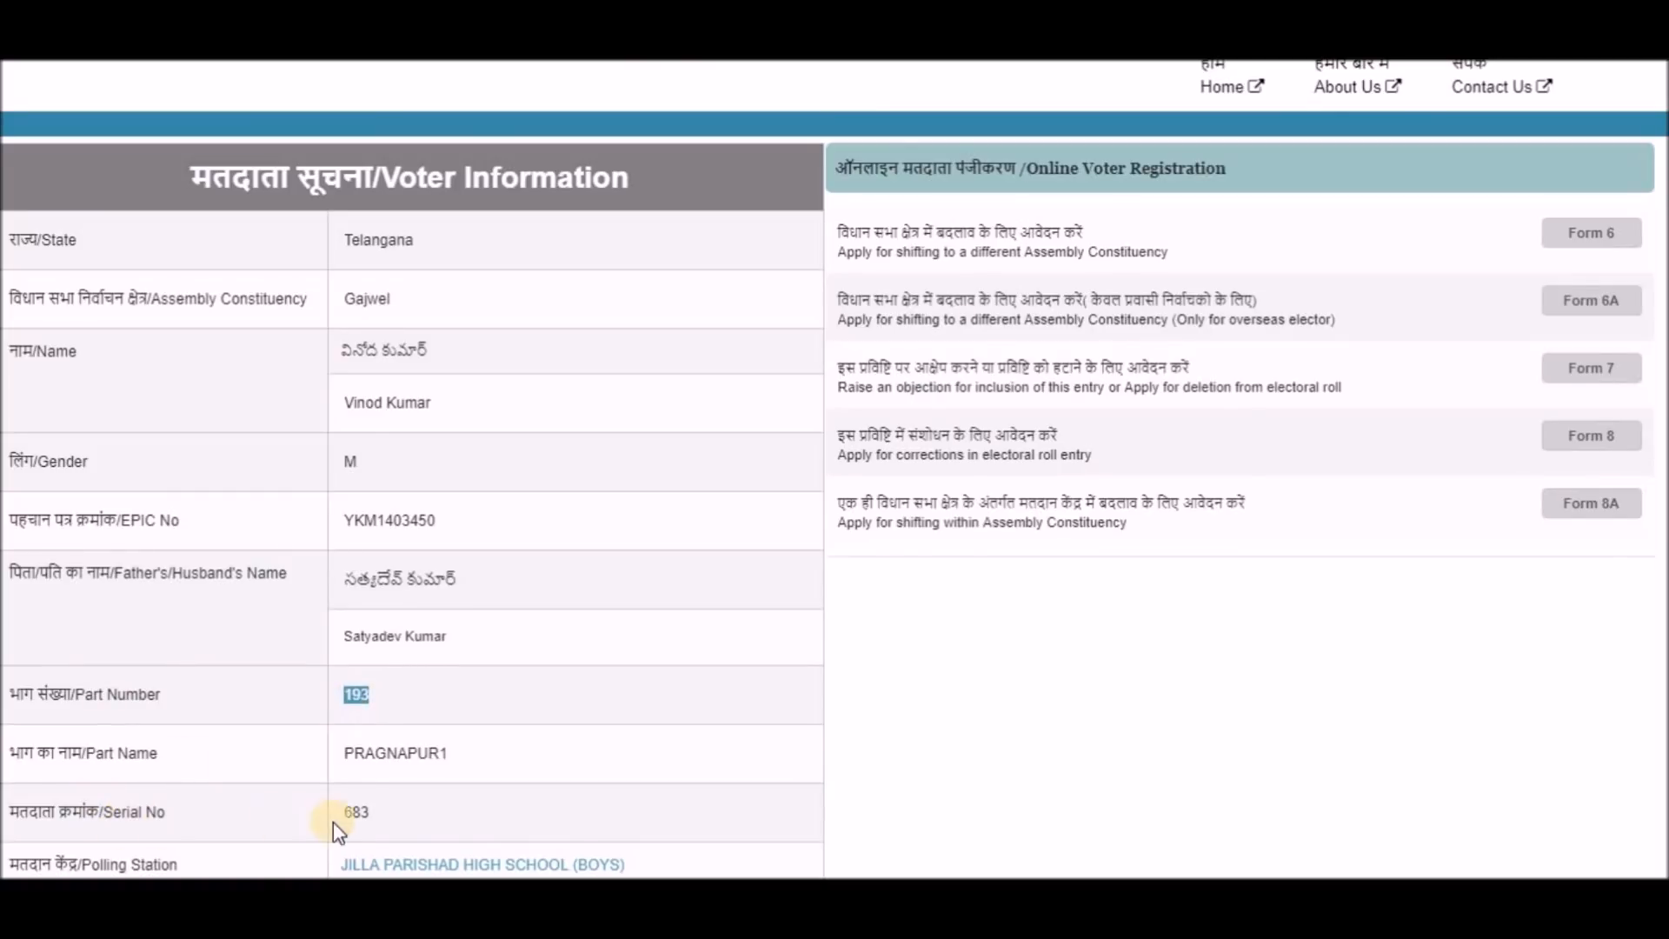
double_click(356, 812)
mouse_move(871, 896)
left_click(796, 814)
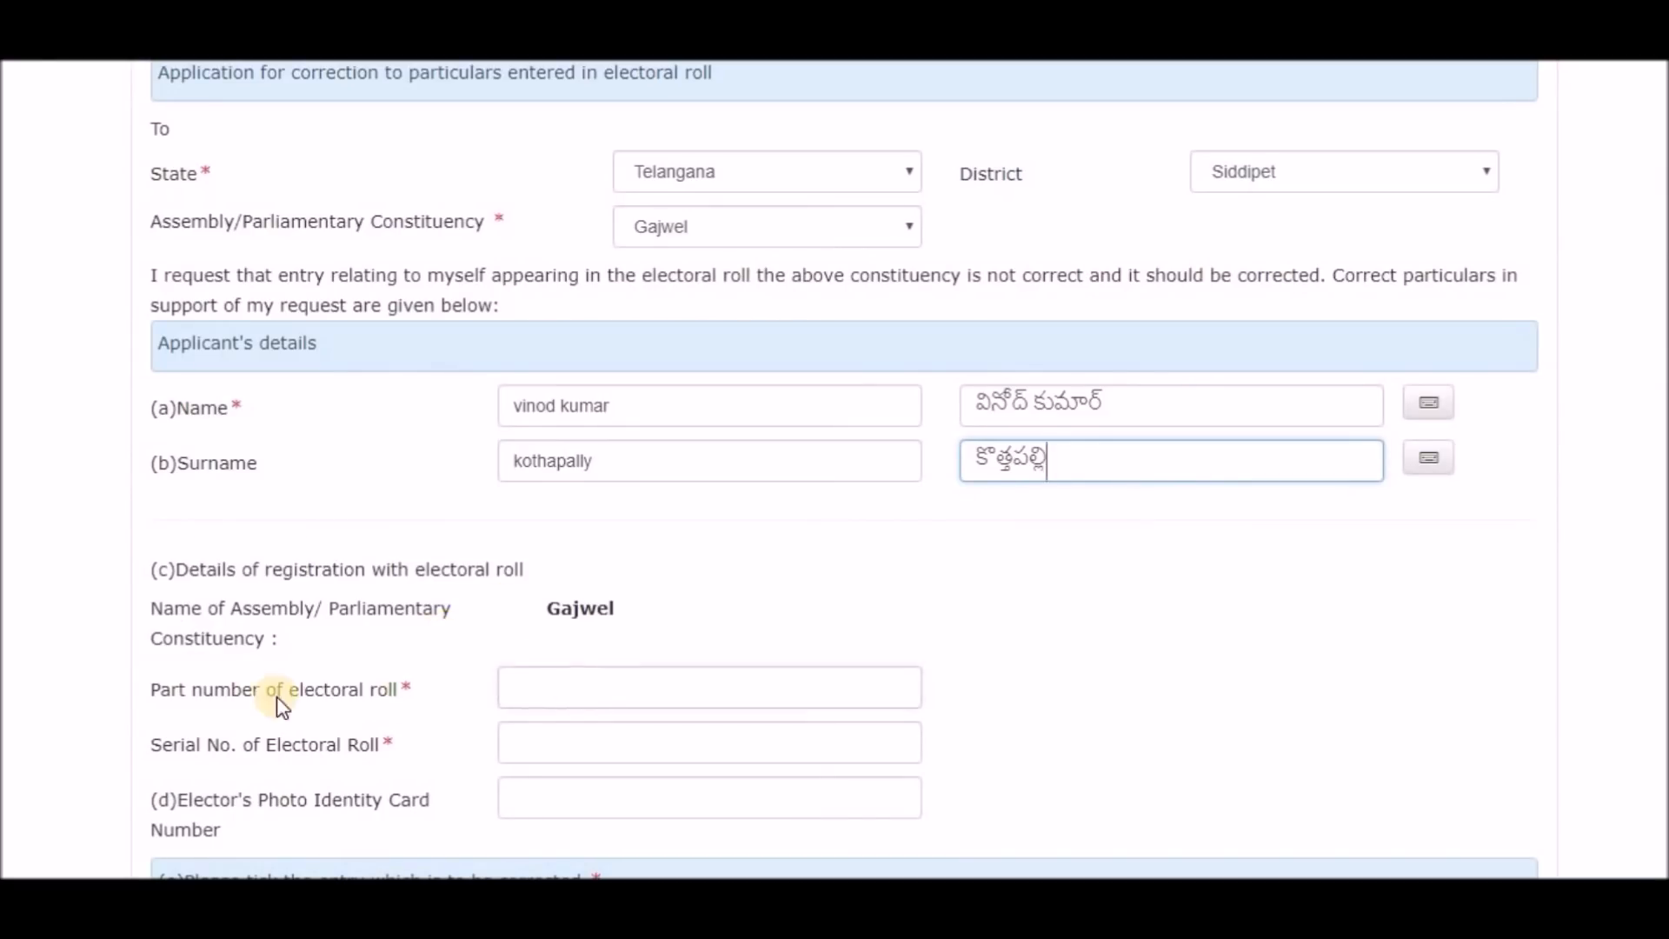
left_click(609, 690)
left_click(575, 737)
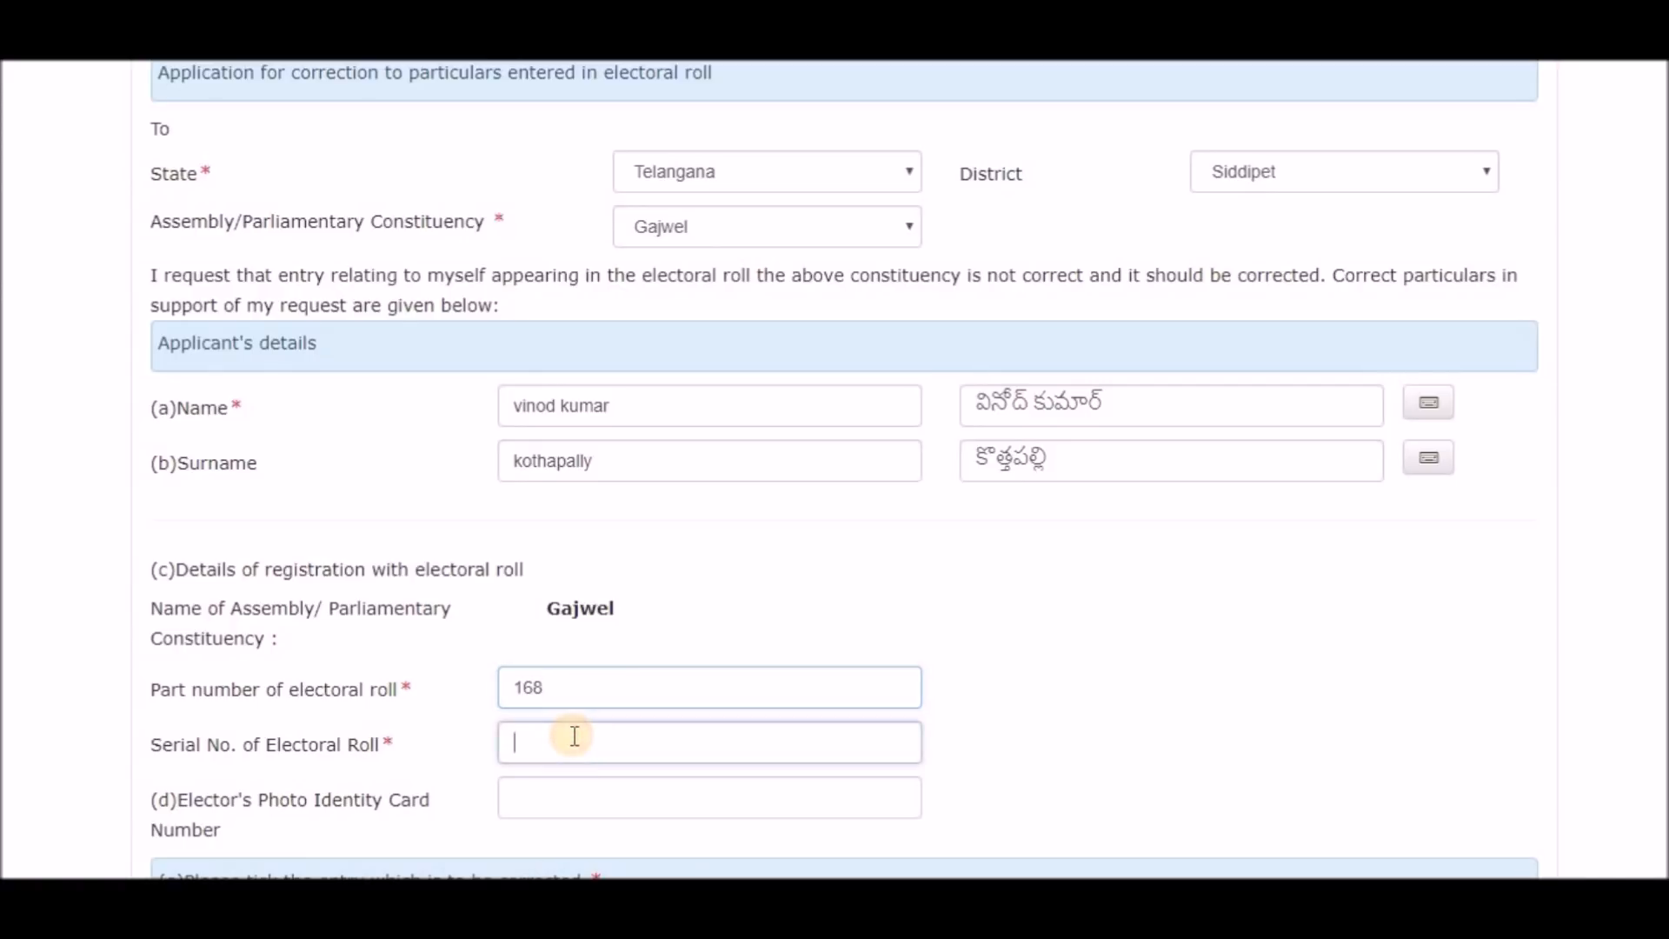
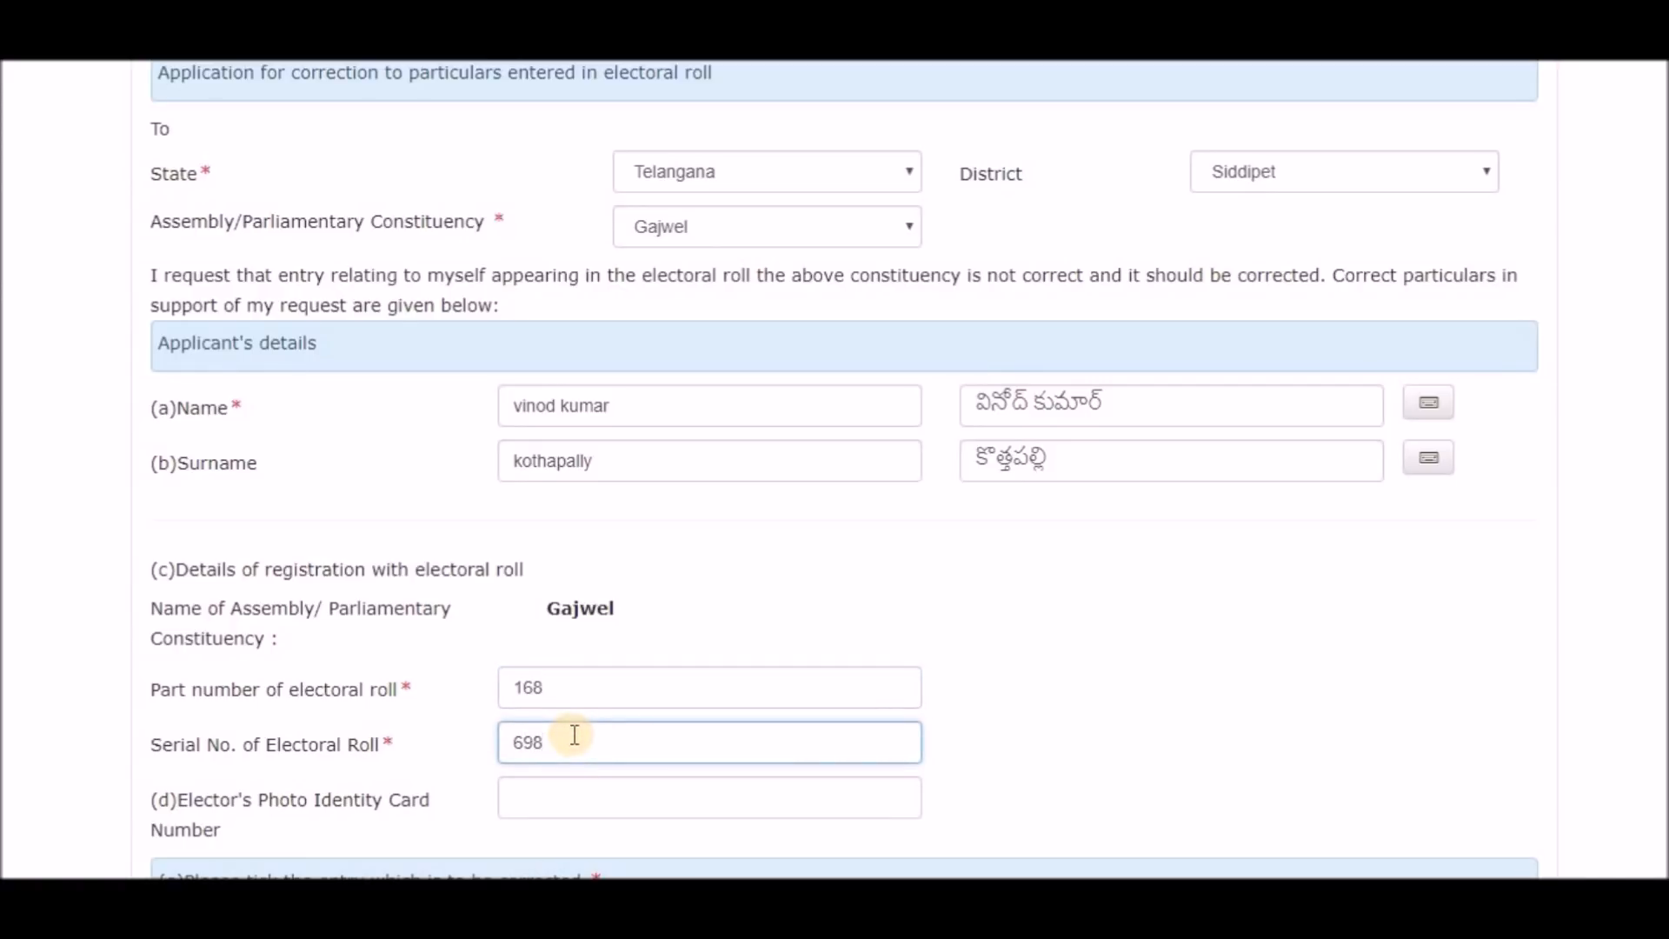
scroll(414, 771, "down", 2)
left_click(545, 671)
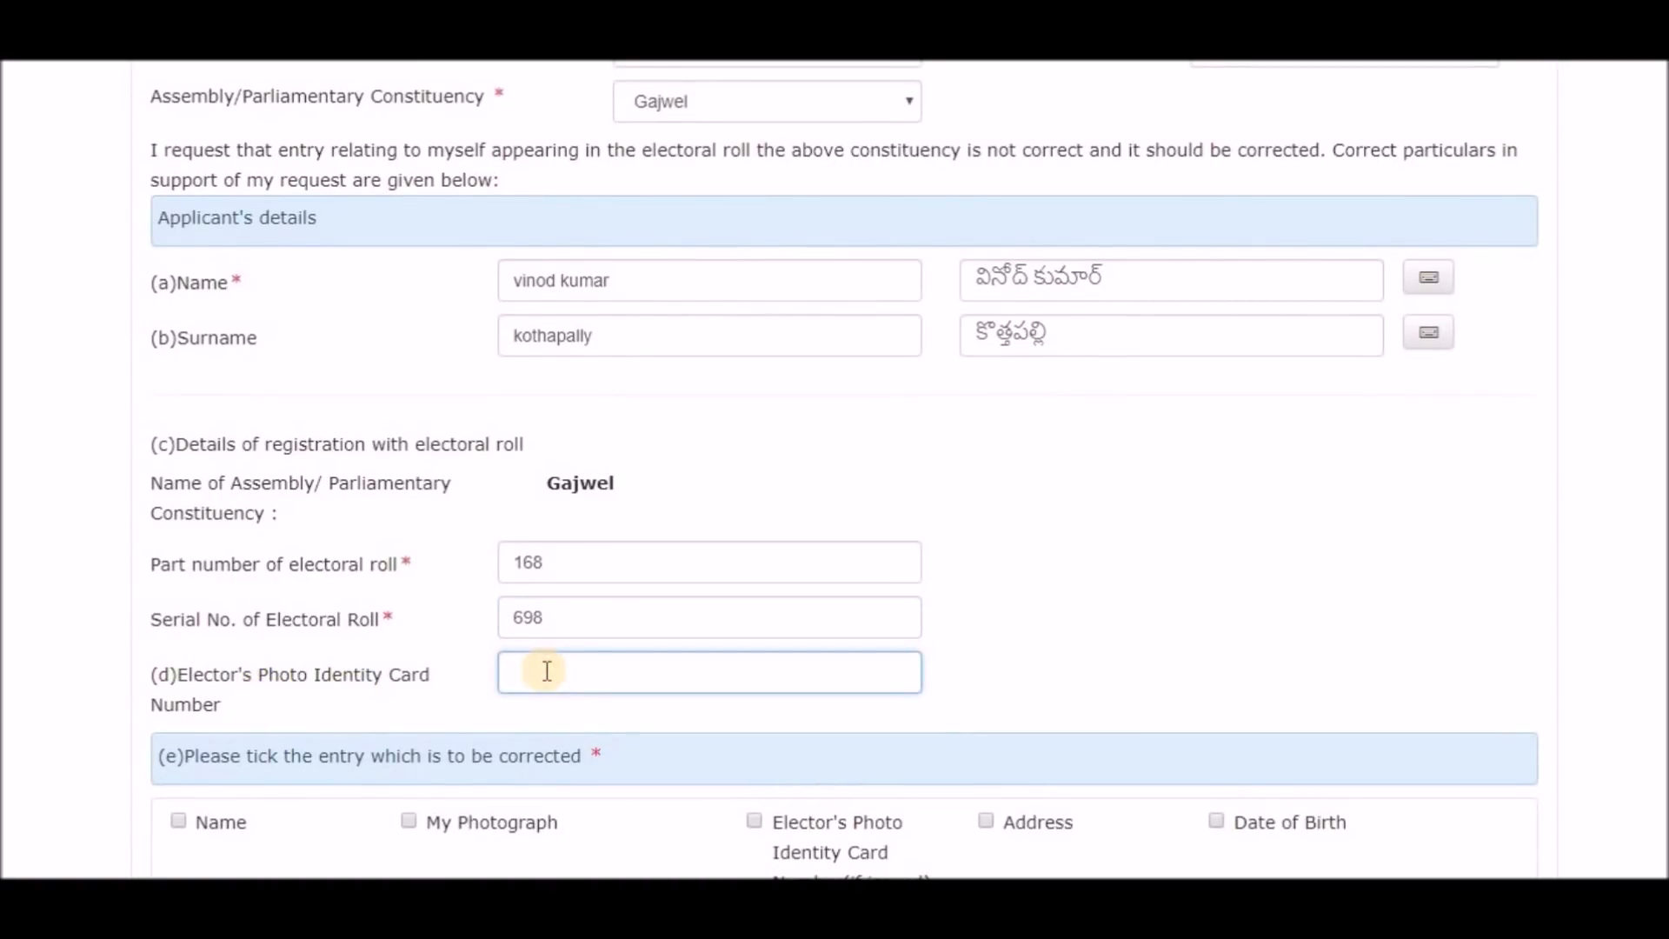
scroll(534, 598, "down", 2)
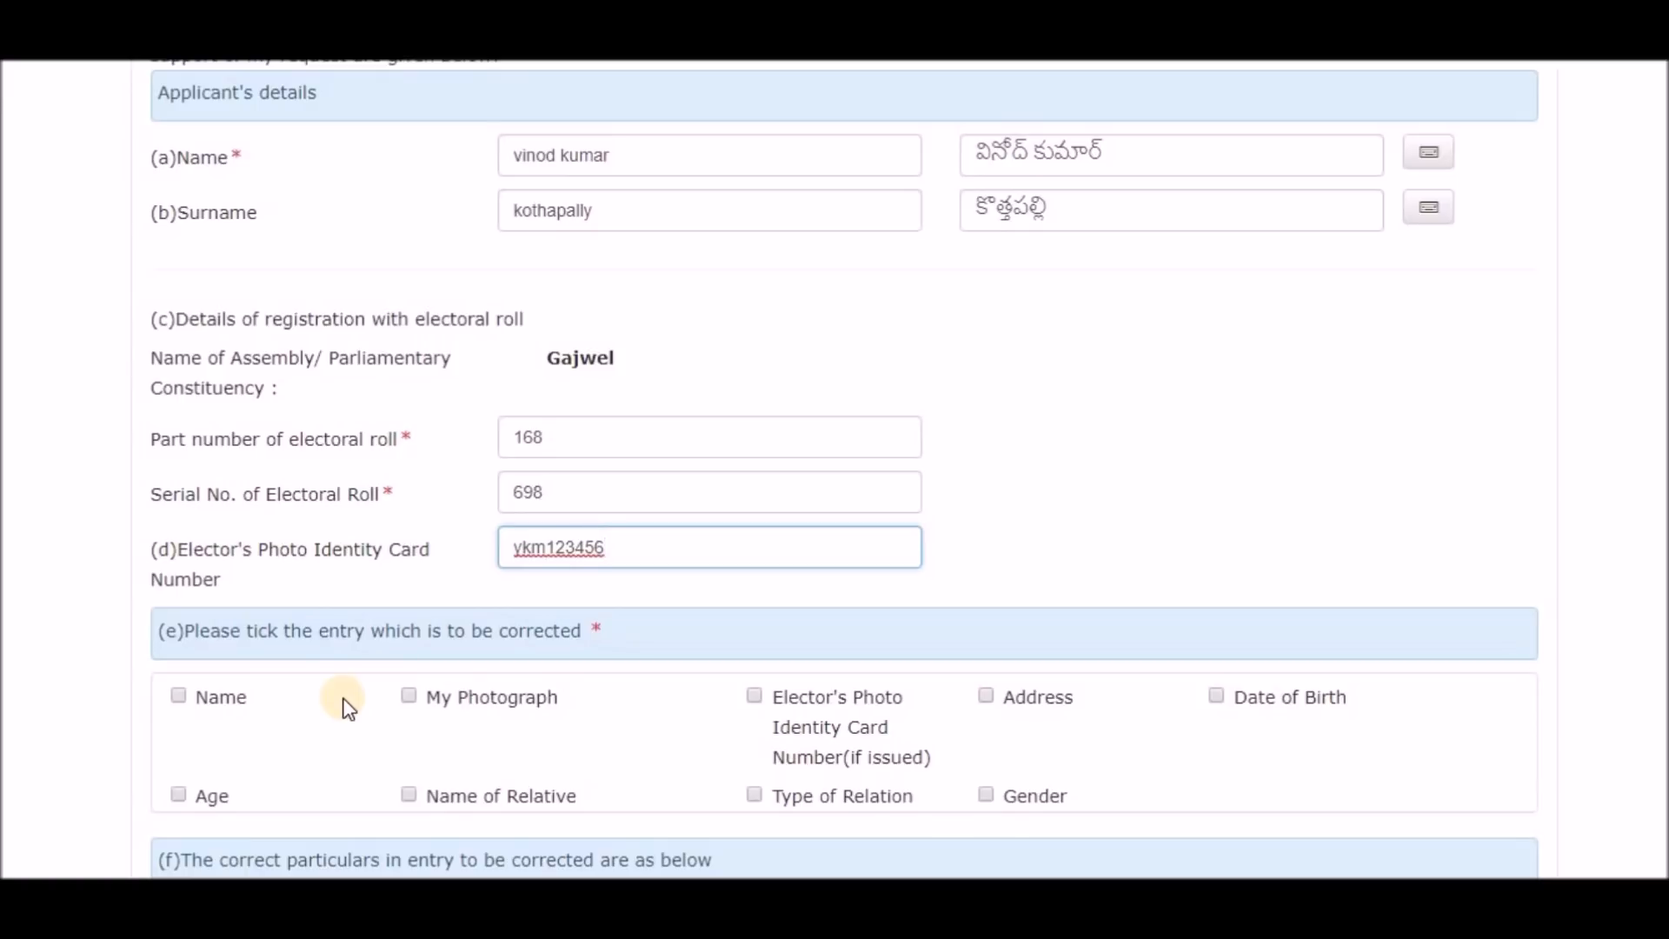
Tick My Photograph, Address and Date of Birth as the entries to correct.
left_click(408, 695)
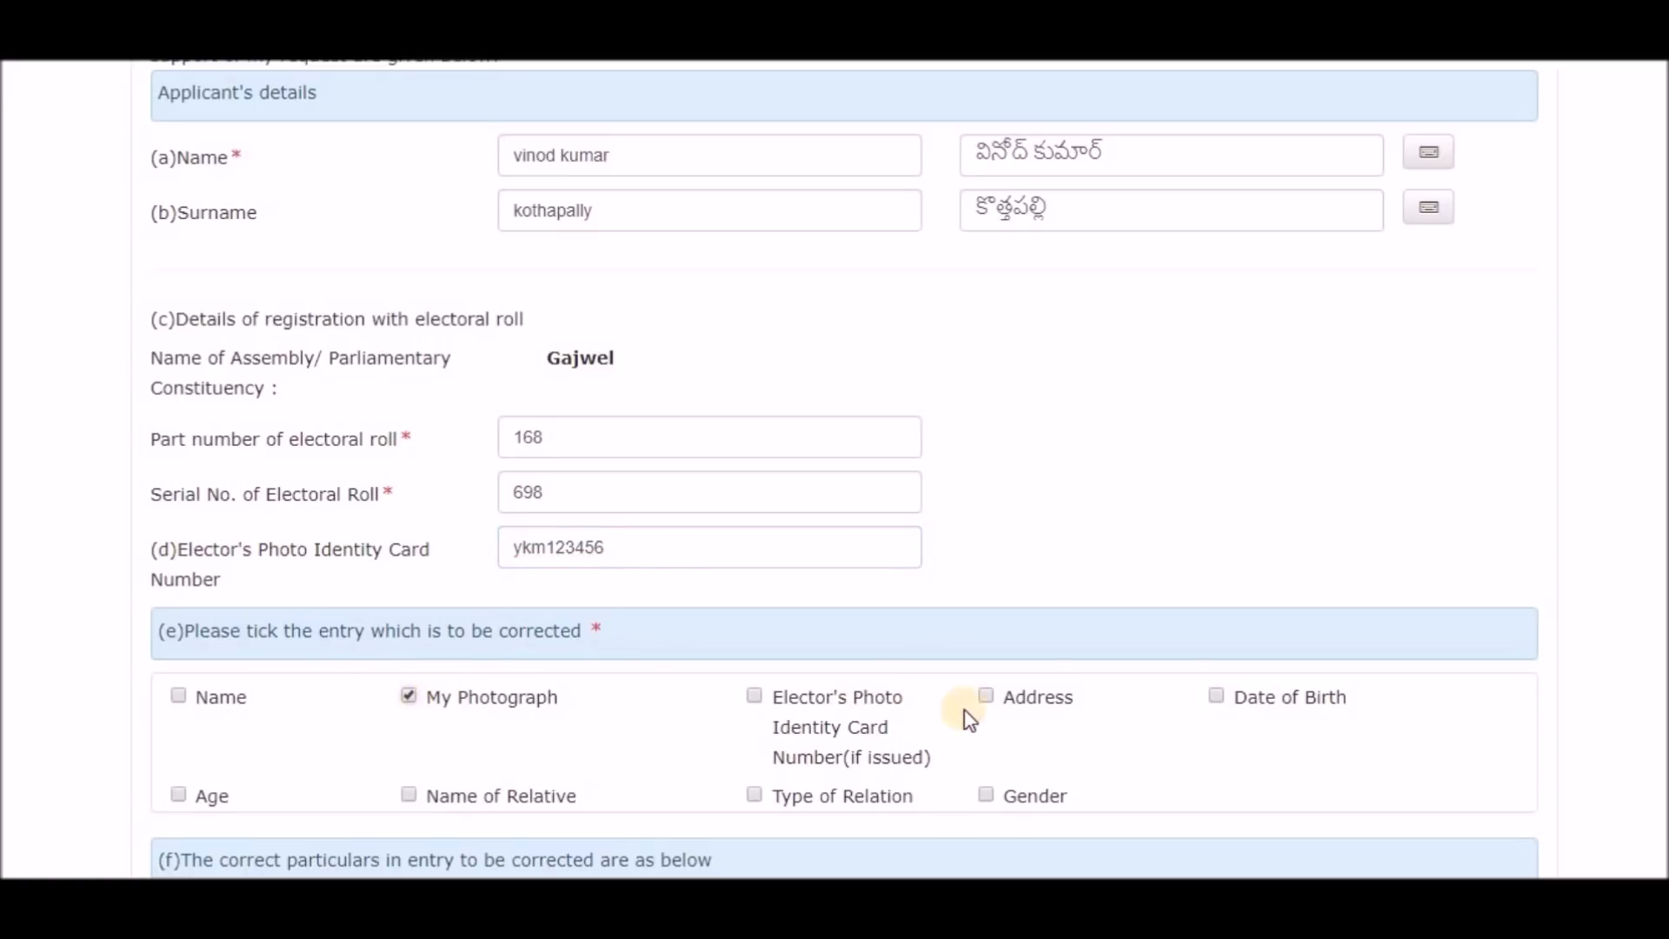
left_click(988, 697)
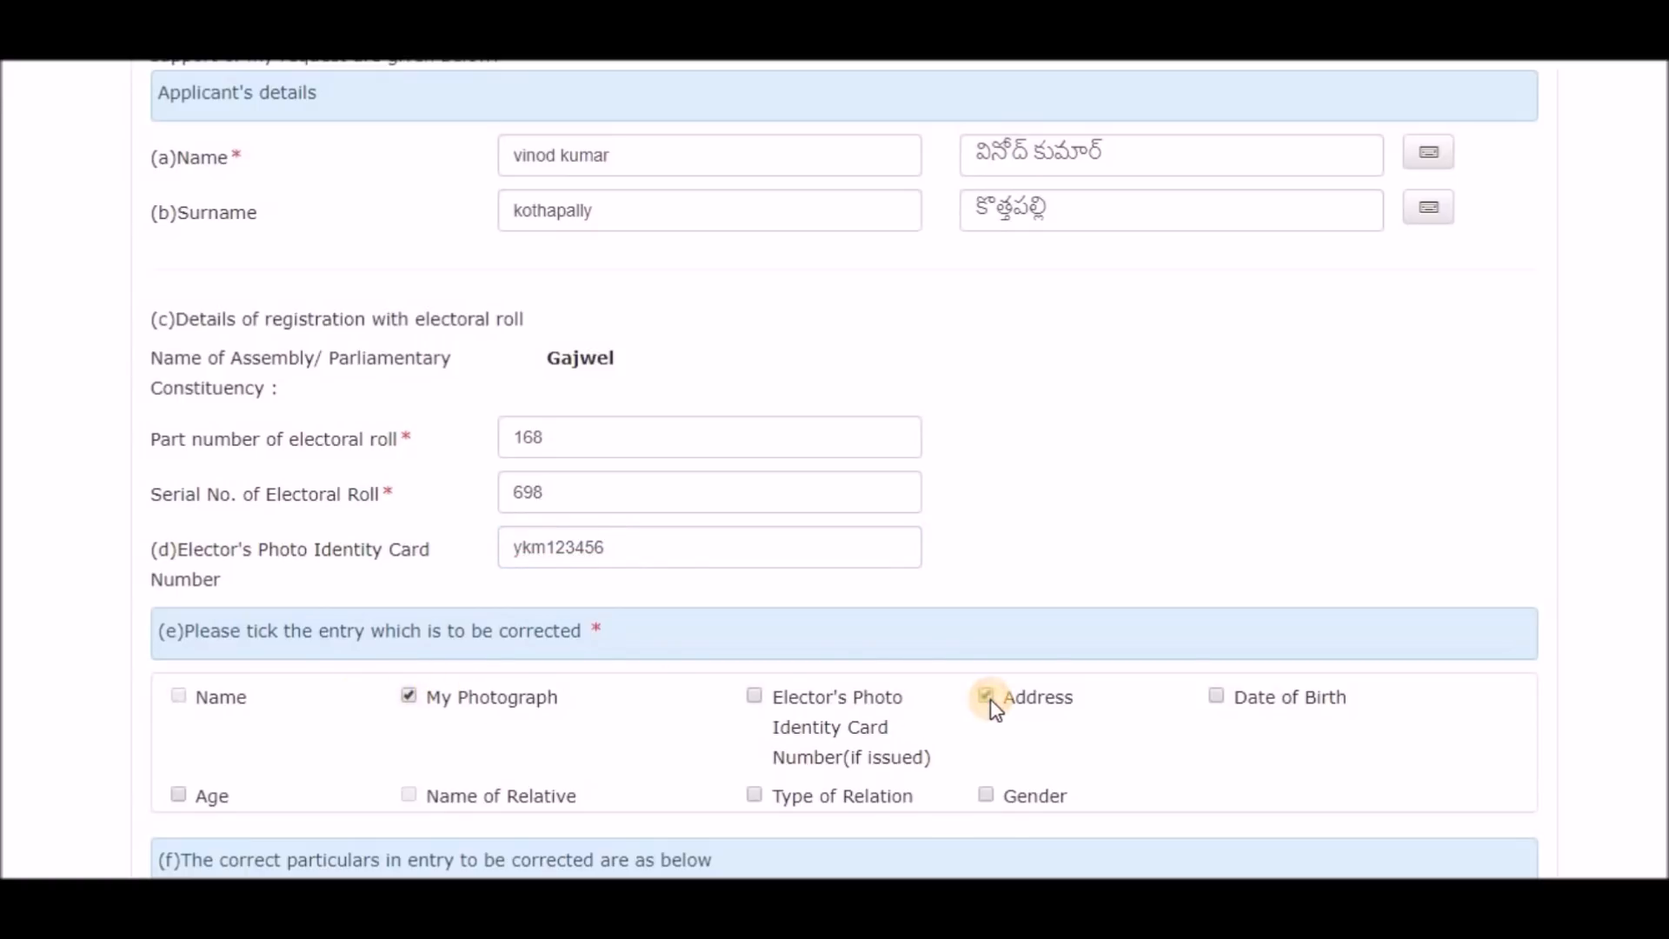
left_click(1216, 698)
scroll(1226, 708, "down", 3)
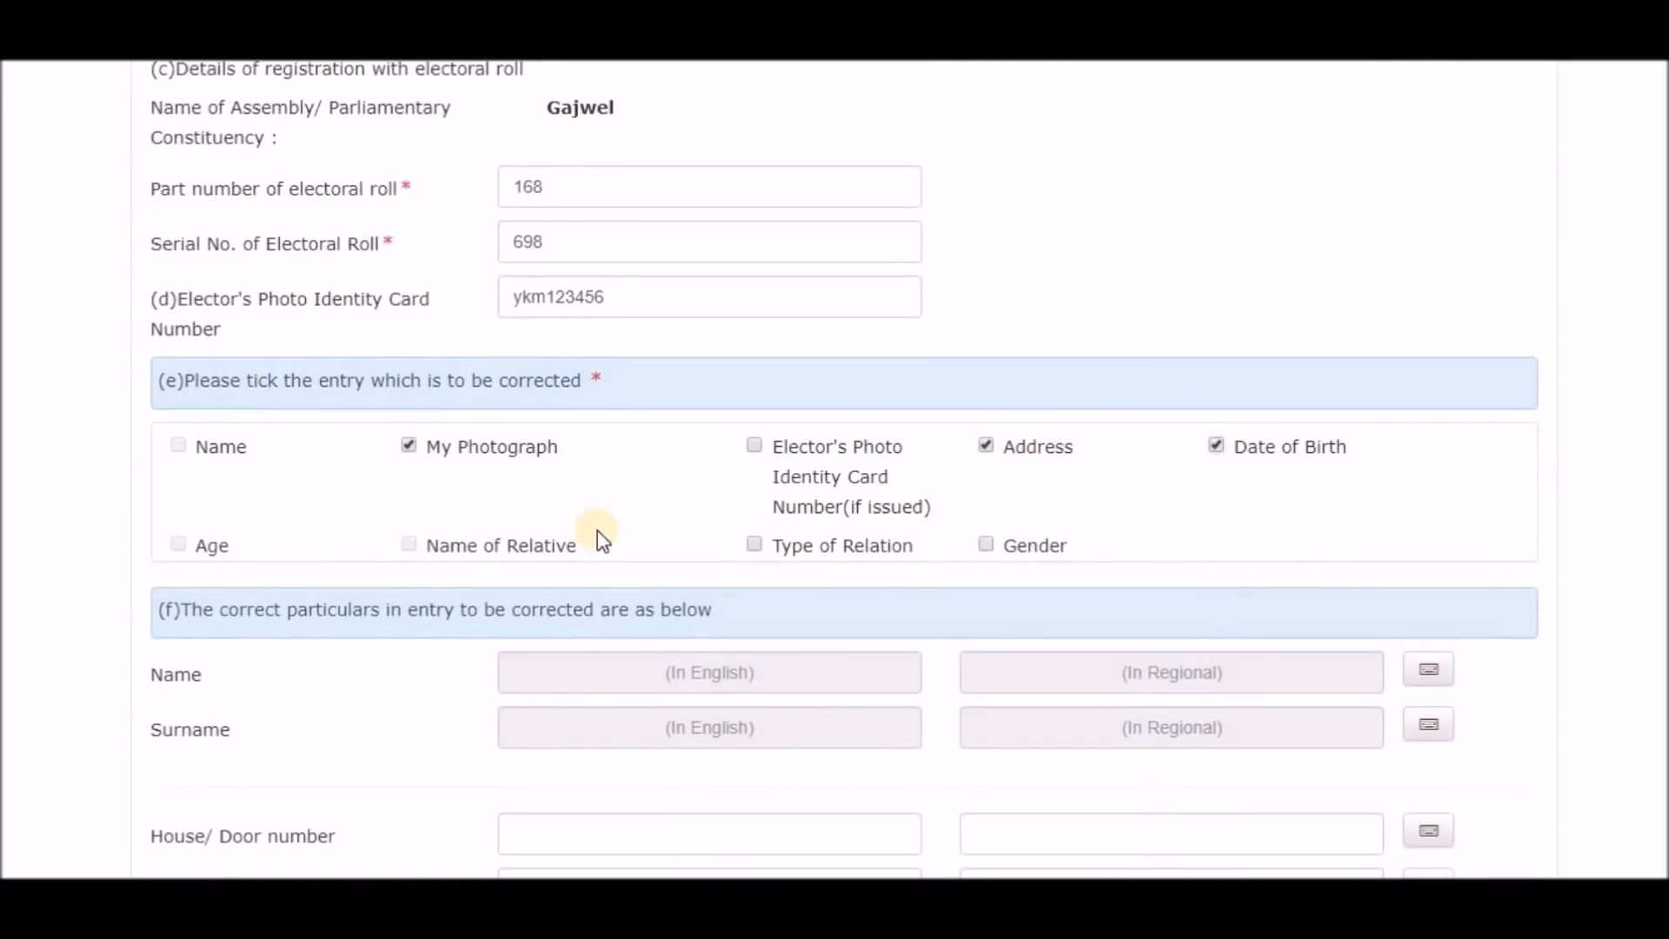
left_click(178, 445)
left_click(661, 659)
scroll(226, 807, "down", 1)
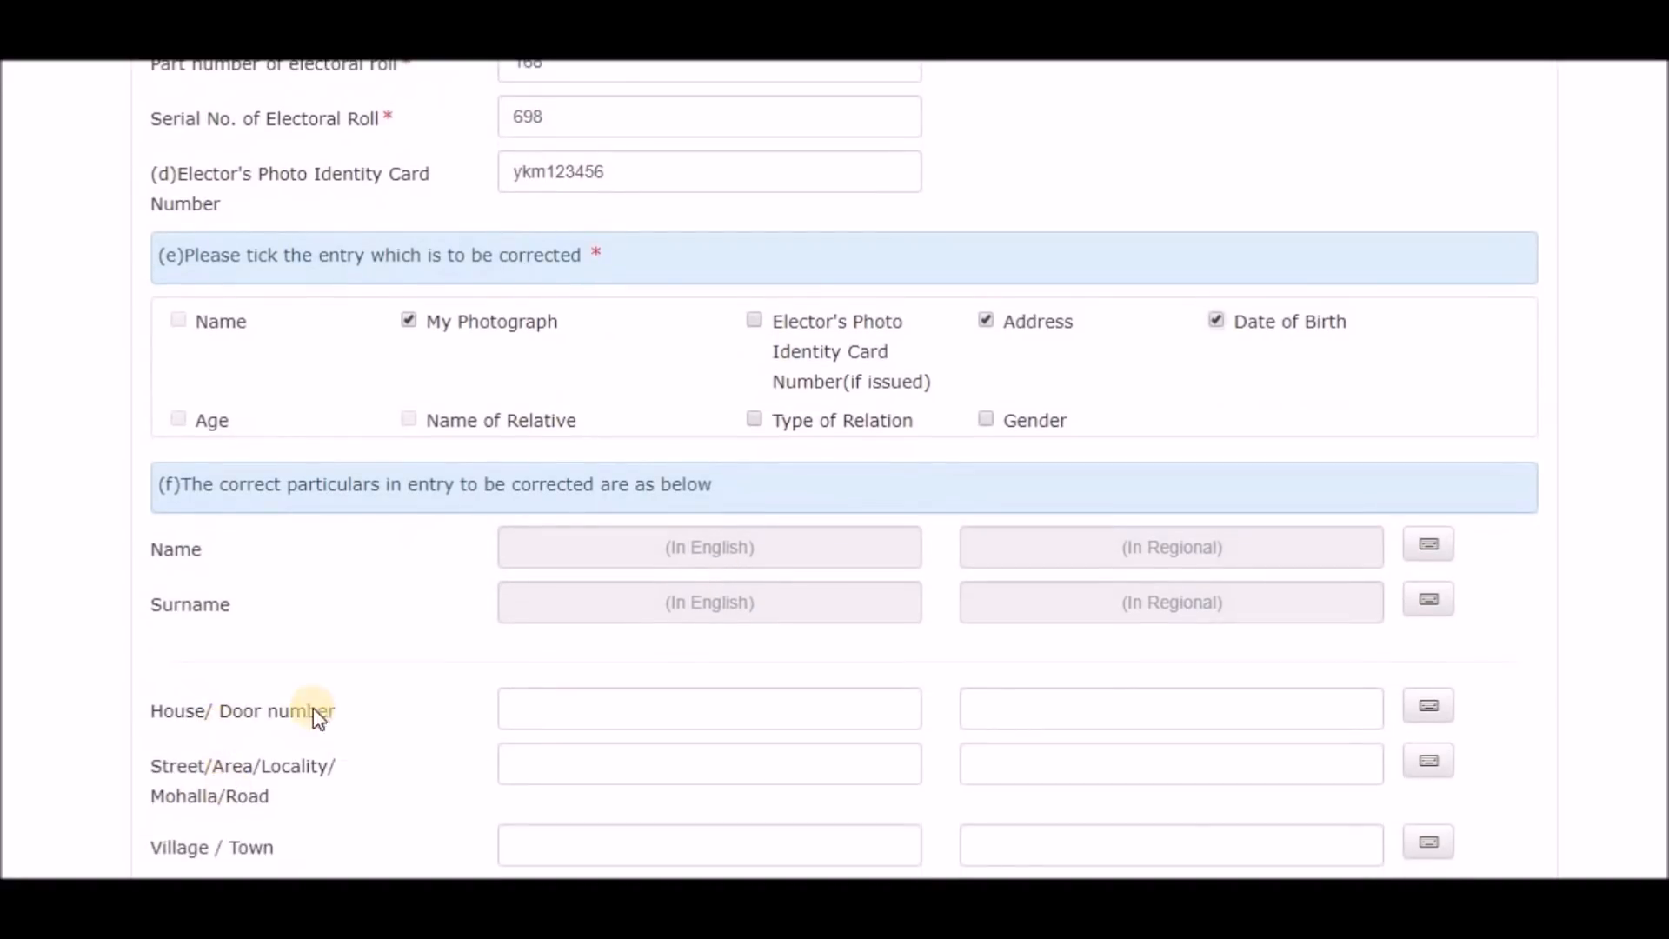
Enter the new house number, street and village, fixing the Telugu village name.
left_click(572, 716)
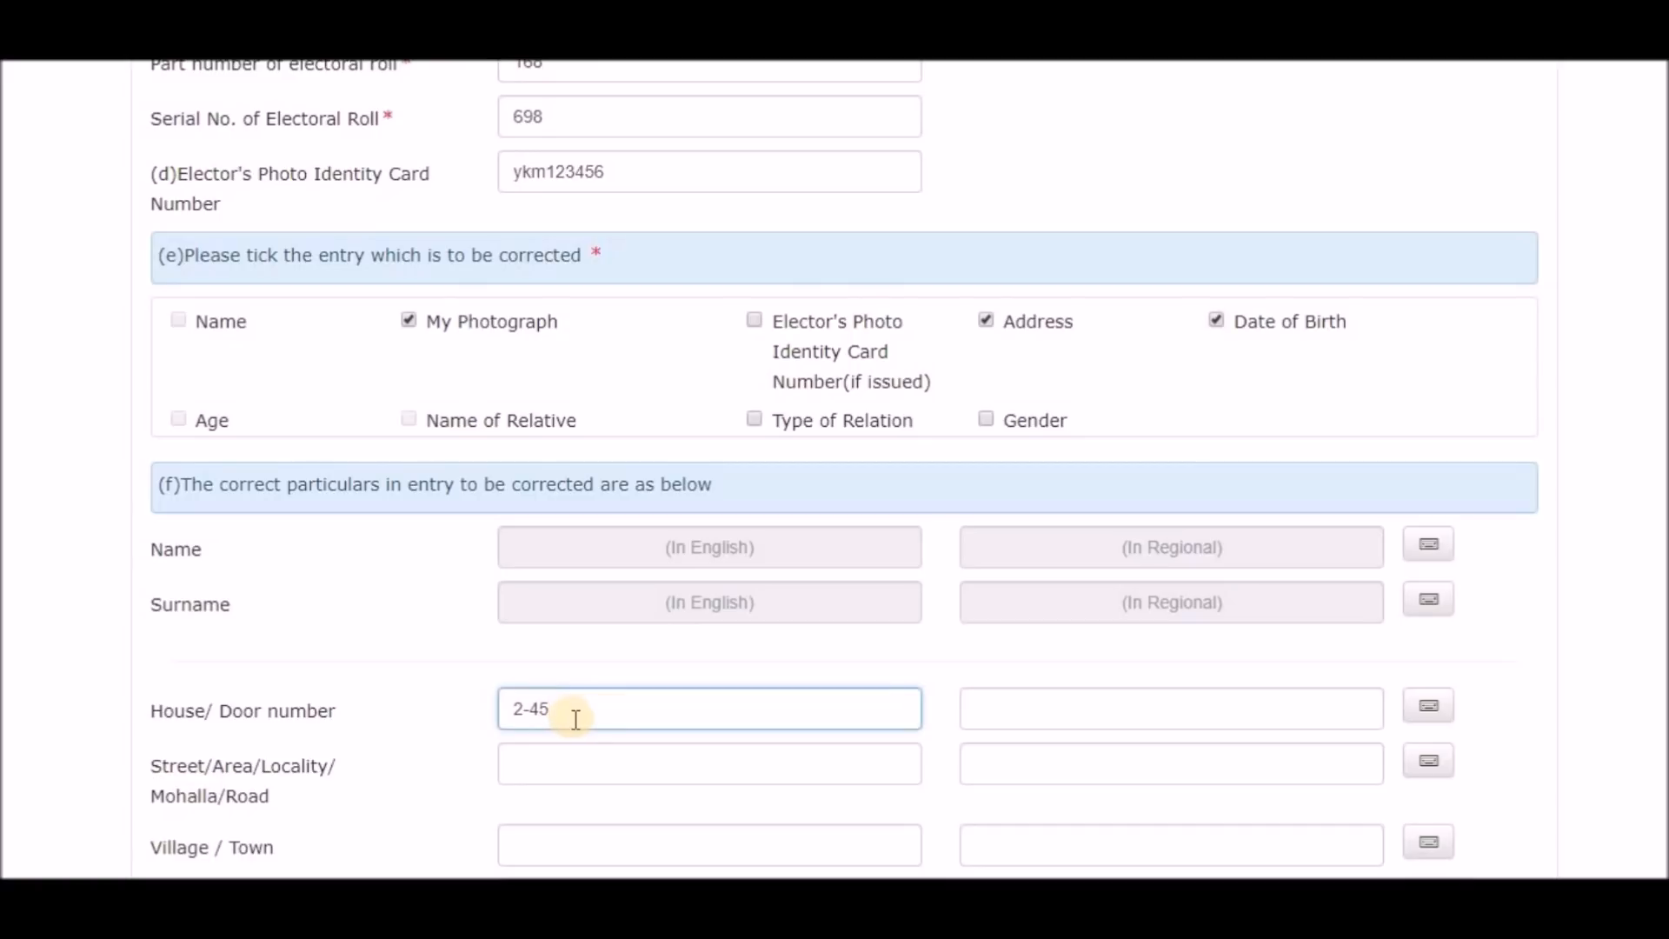
left_click(574, 758)
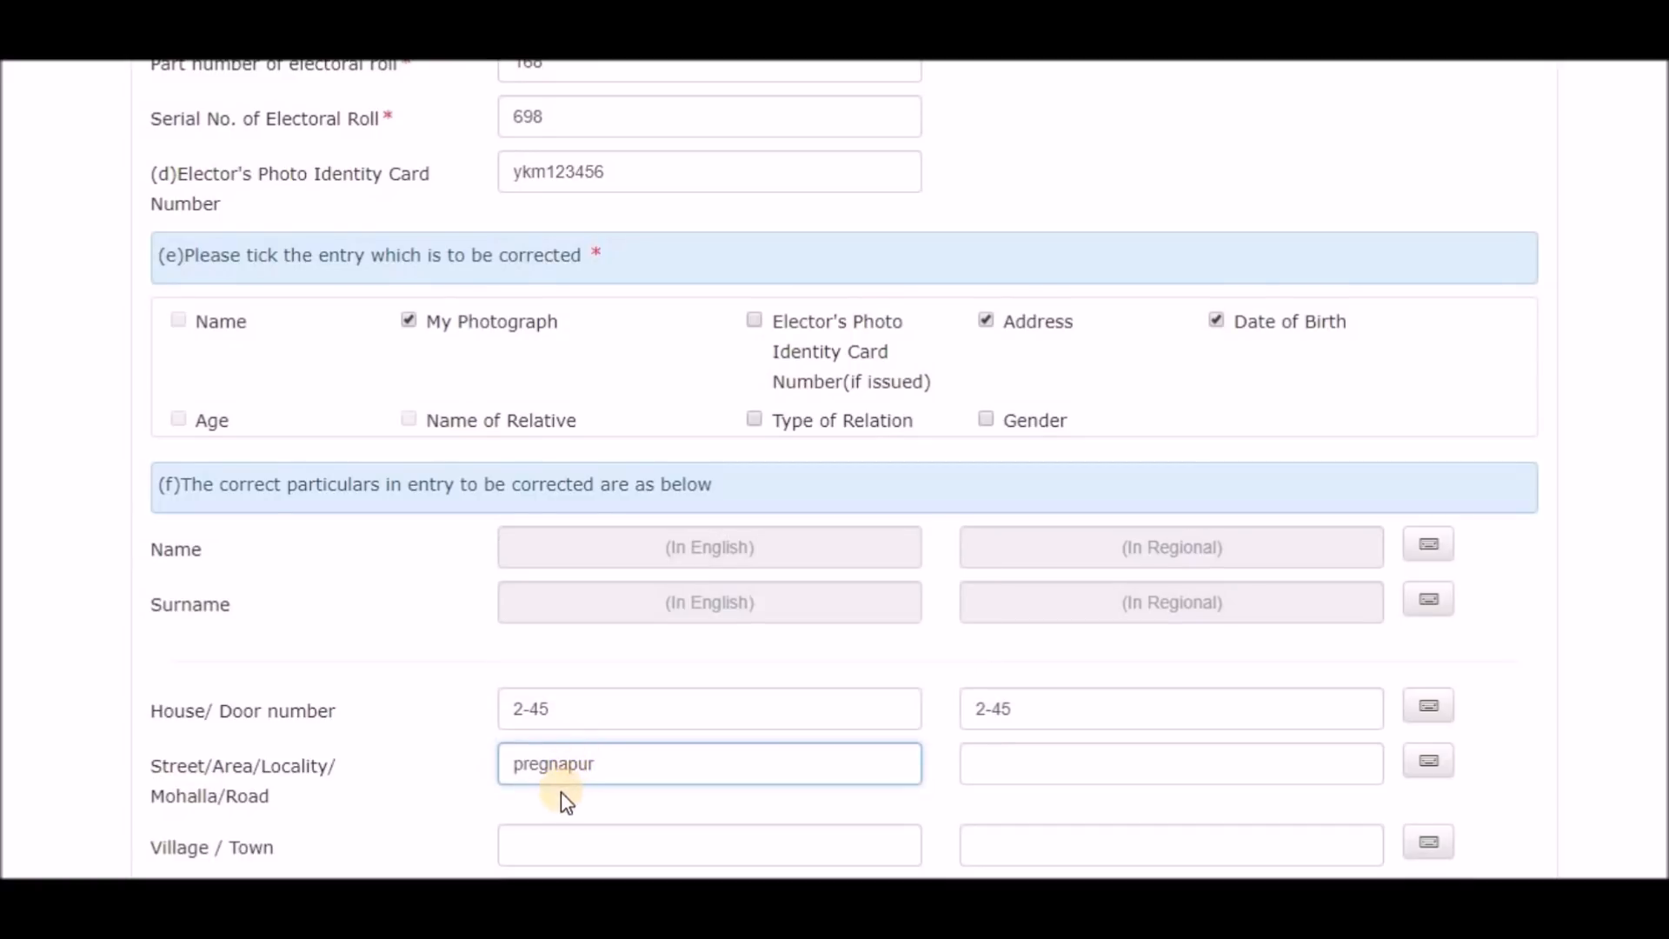
scroll(563, 792, "down", 1)
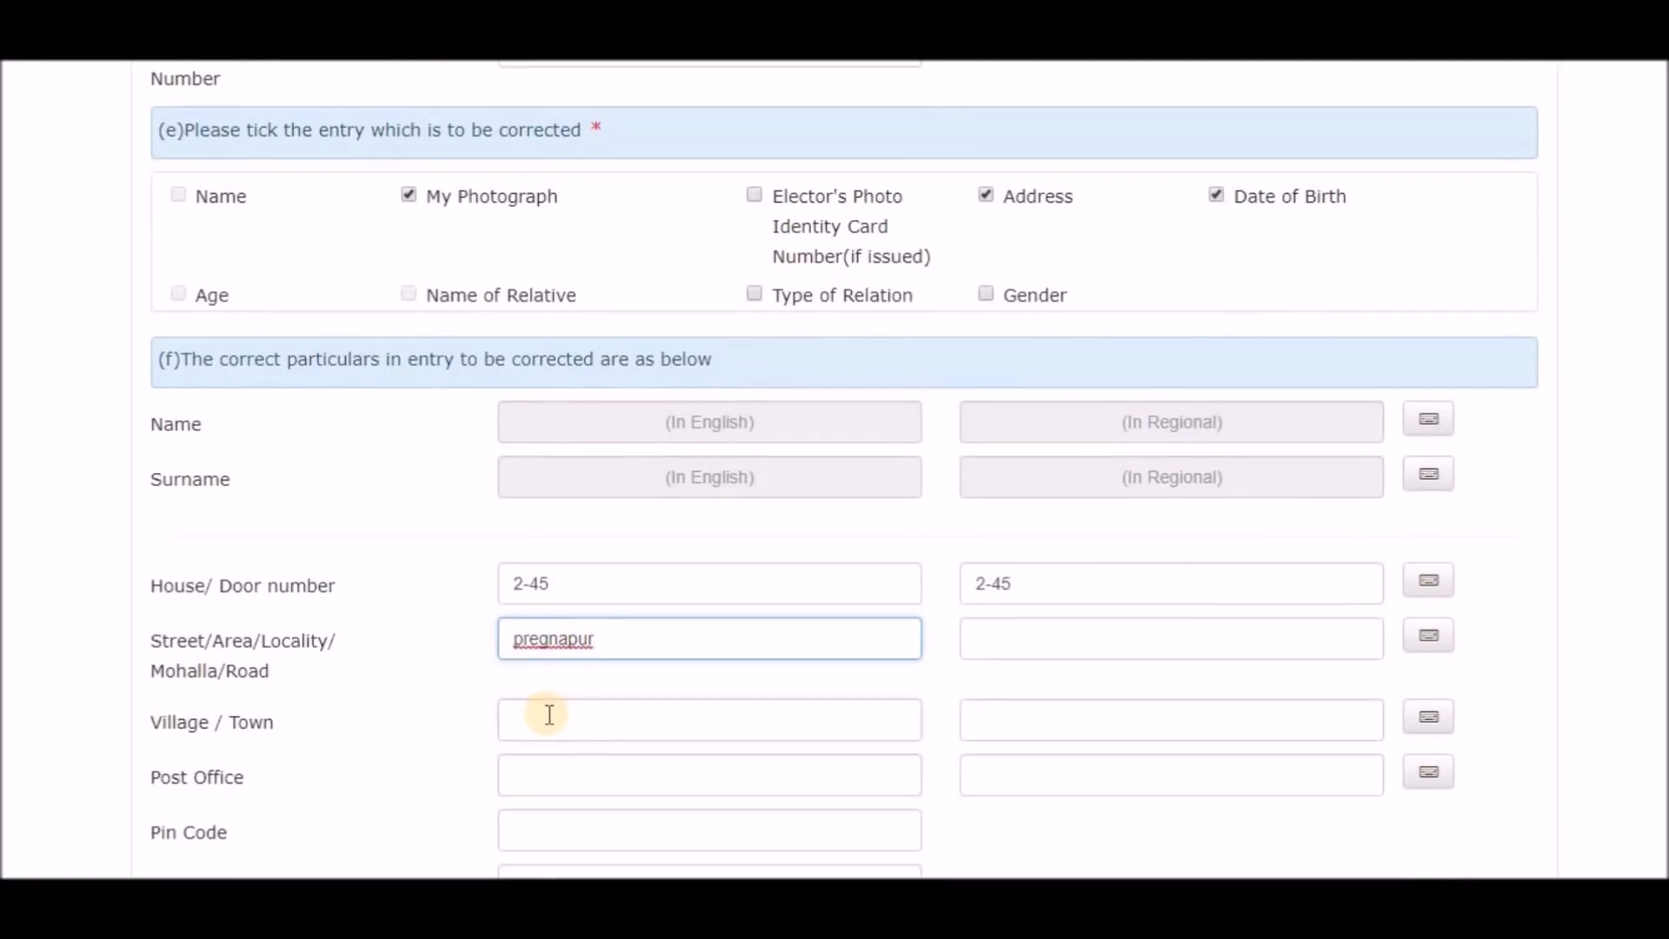
left_click(548, 712)
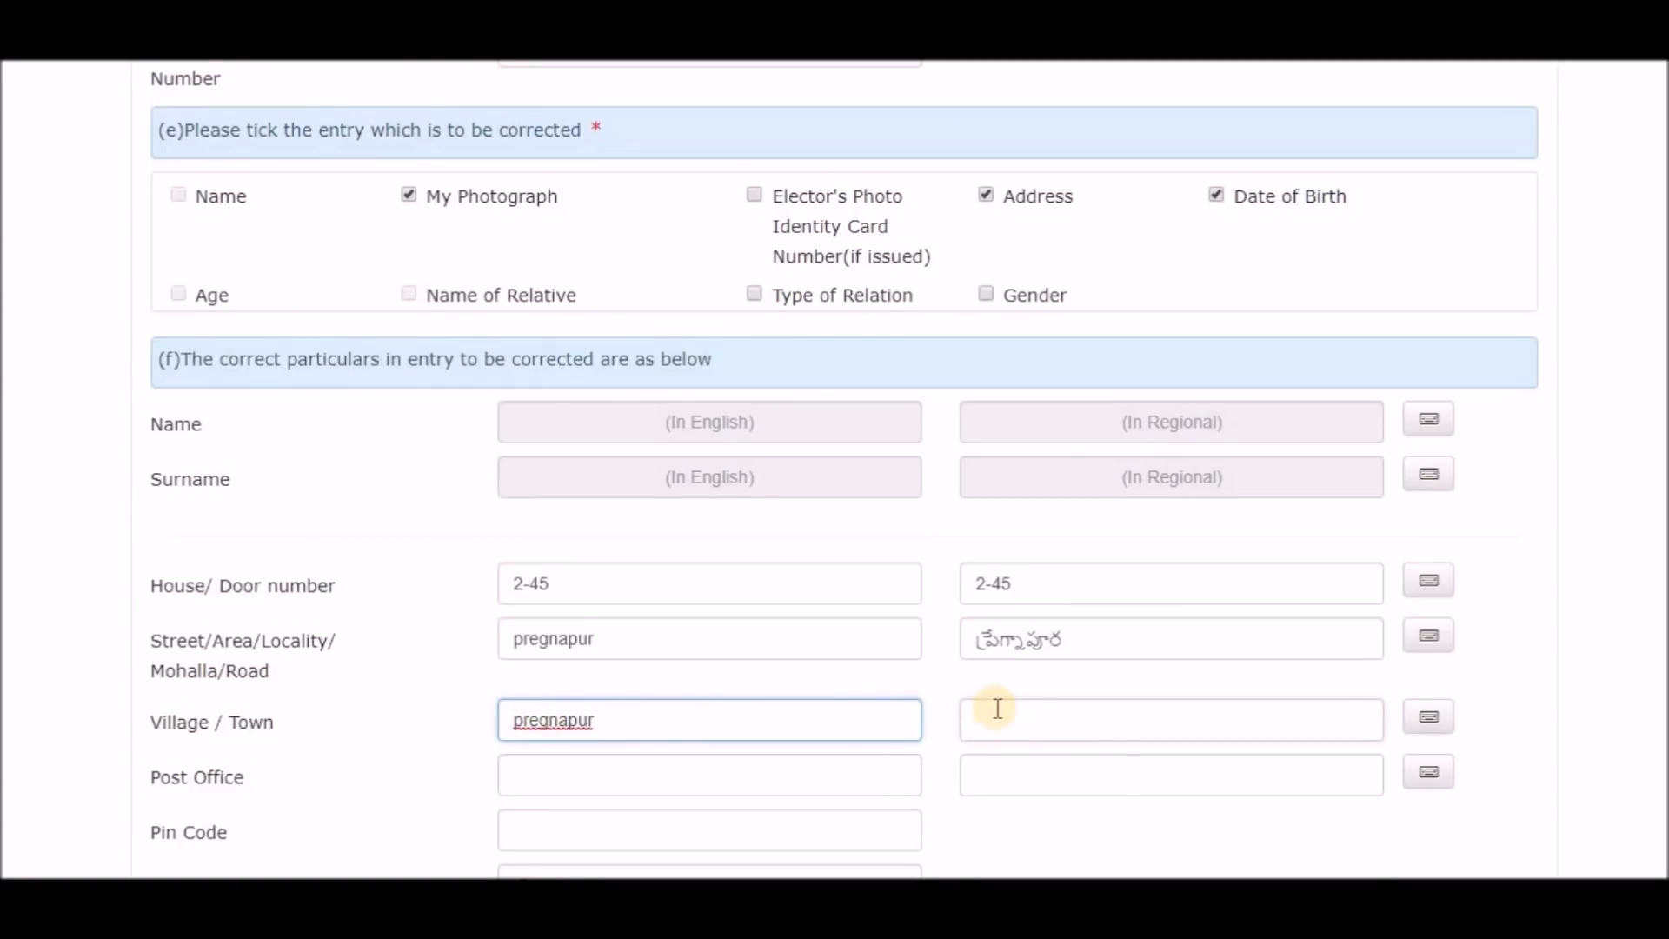
left_click(998, 709)
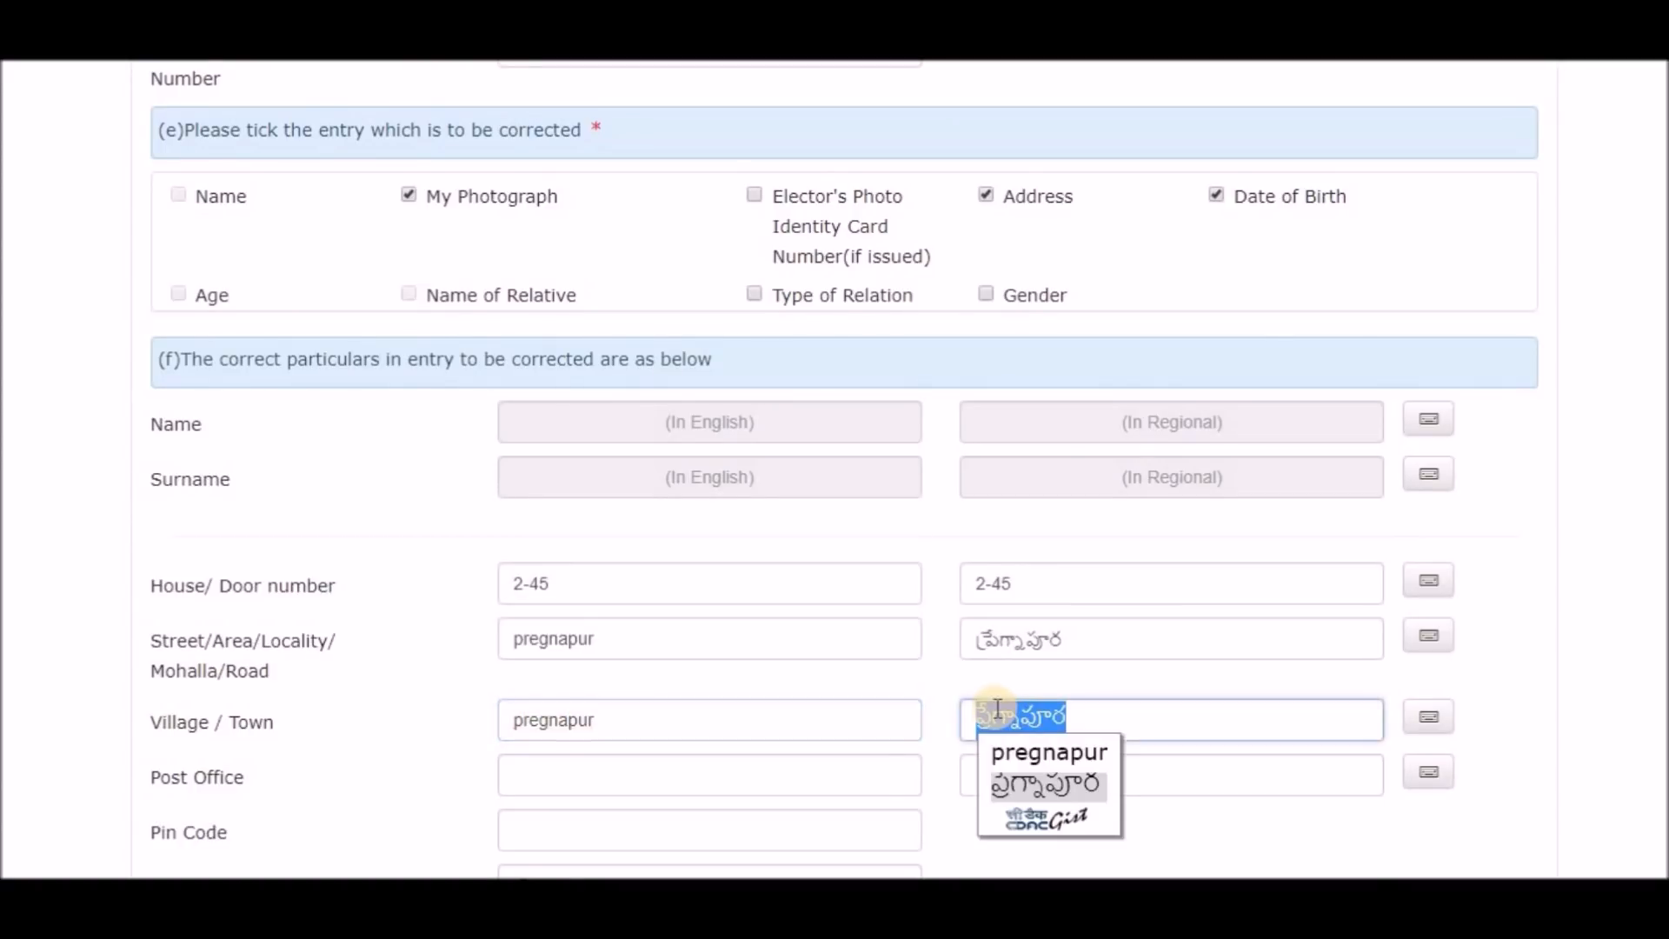
left_click(1432, 737)
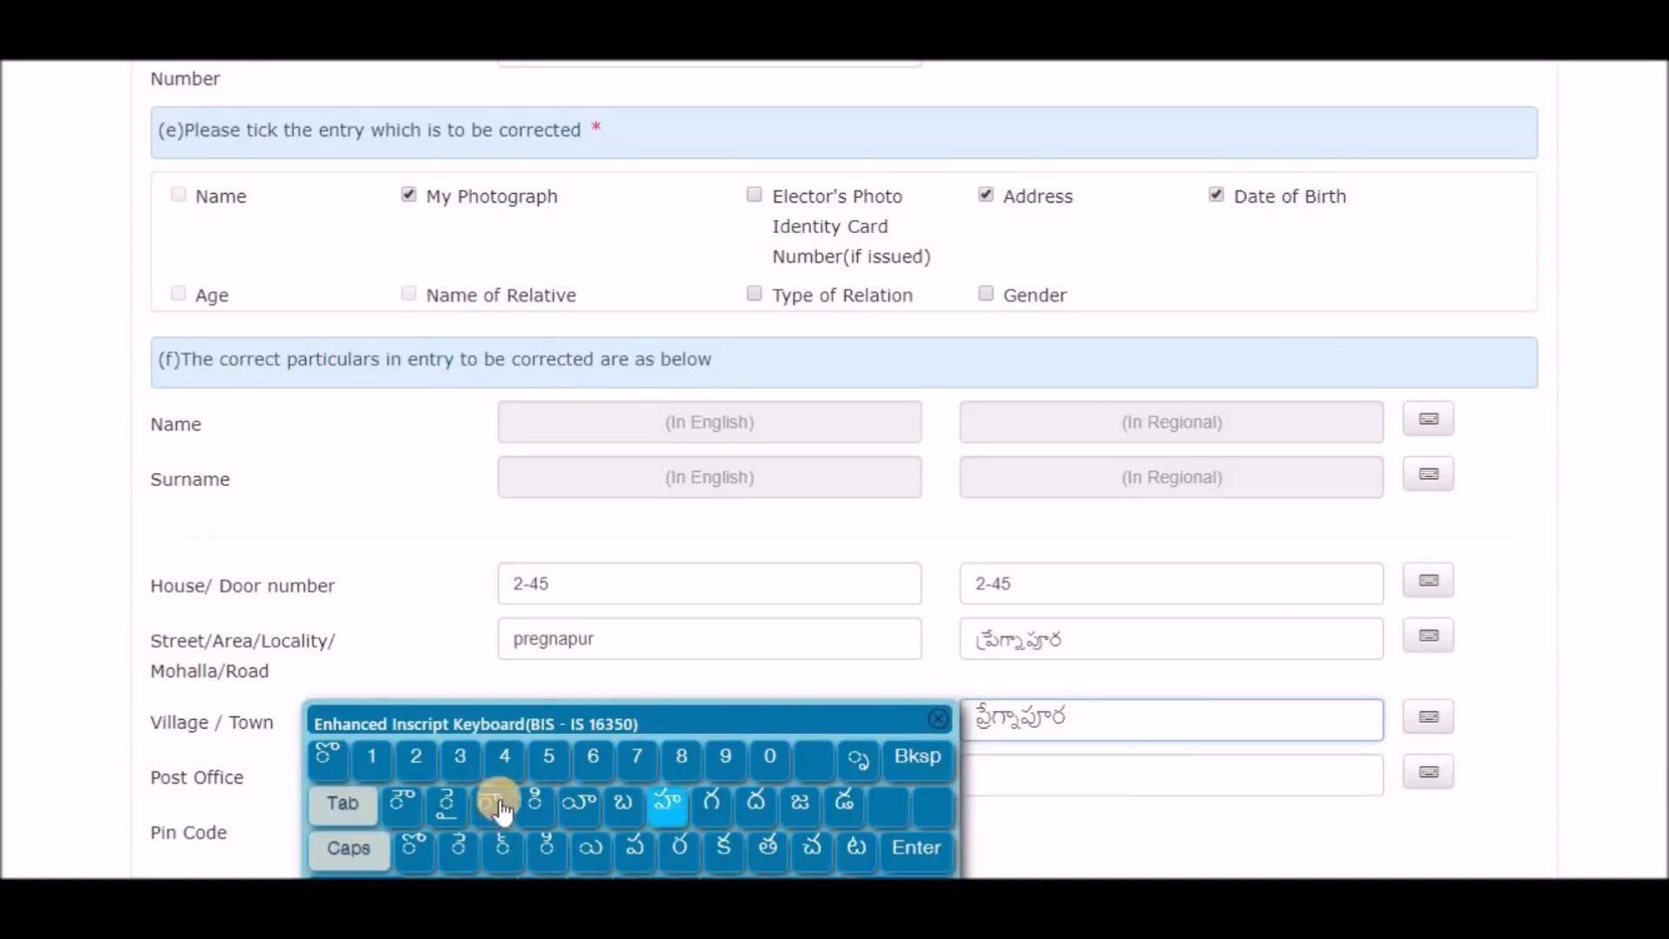
left_click(938, 726)
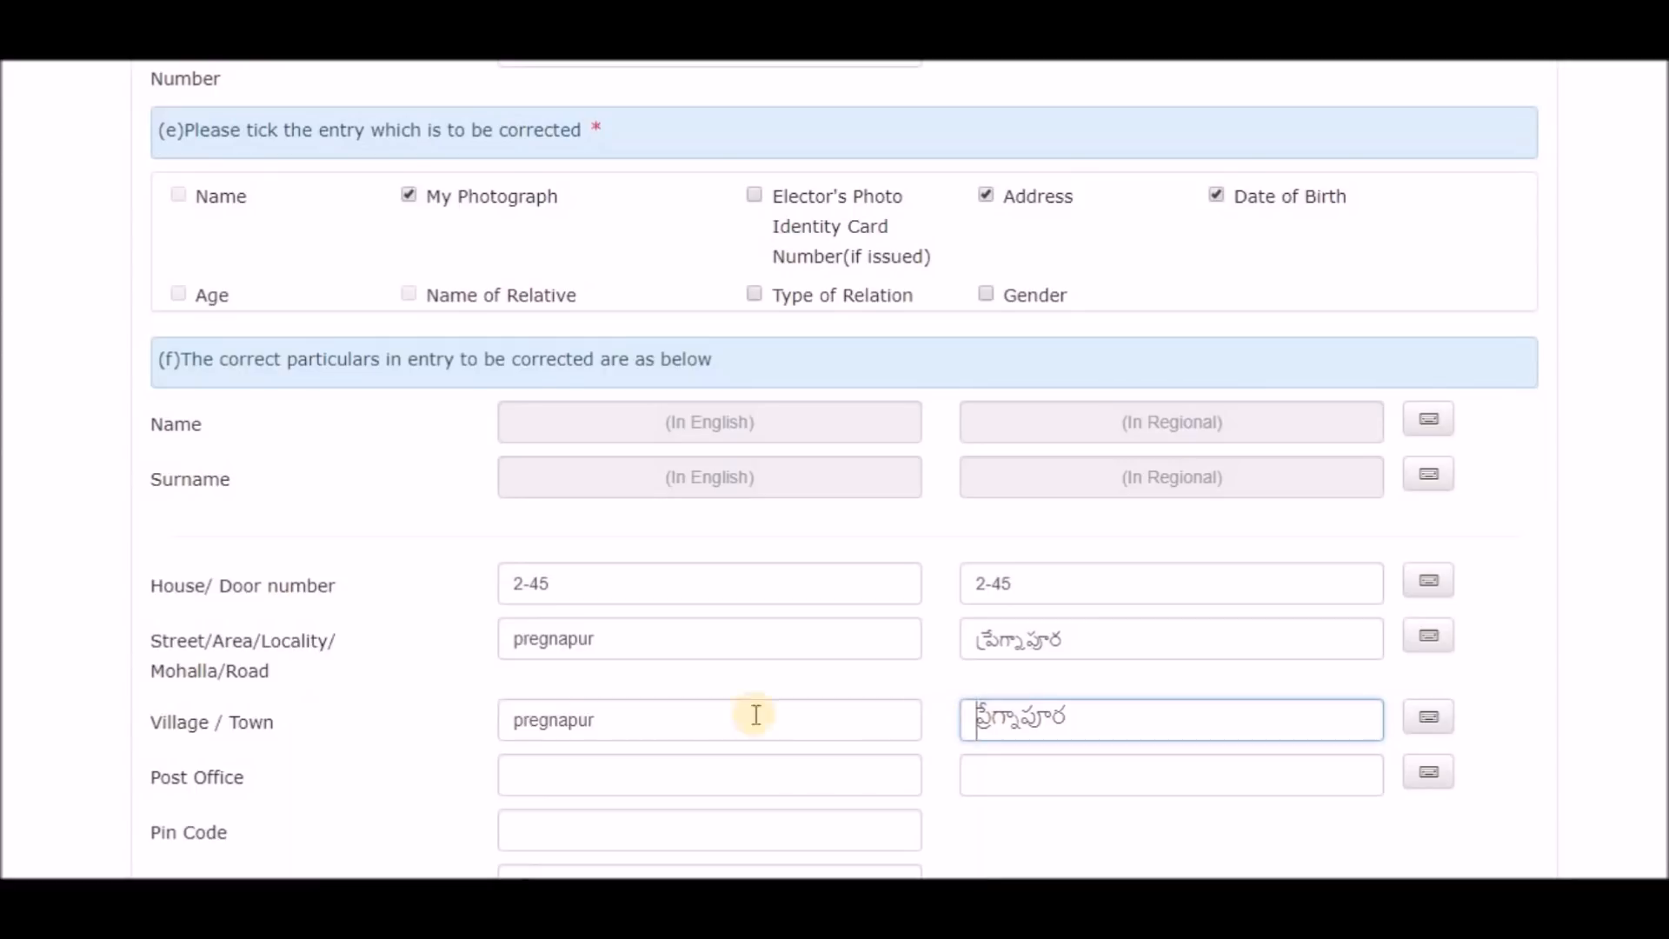
Fill in the post office and PIN code and select Siddipet as the district.
left_click(548, 784)
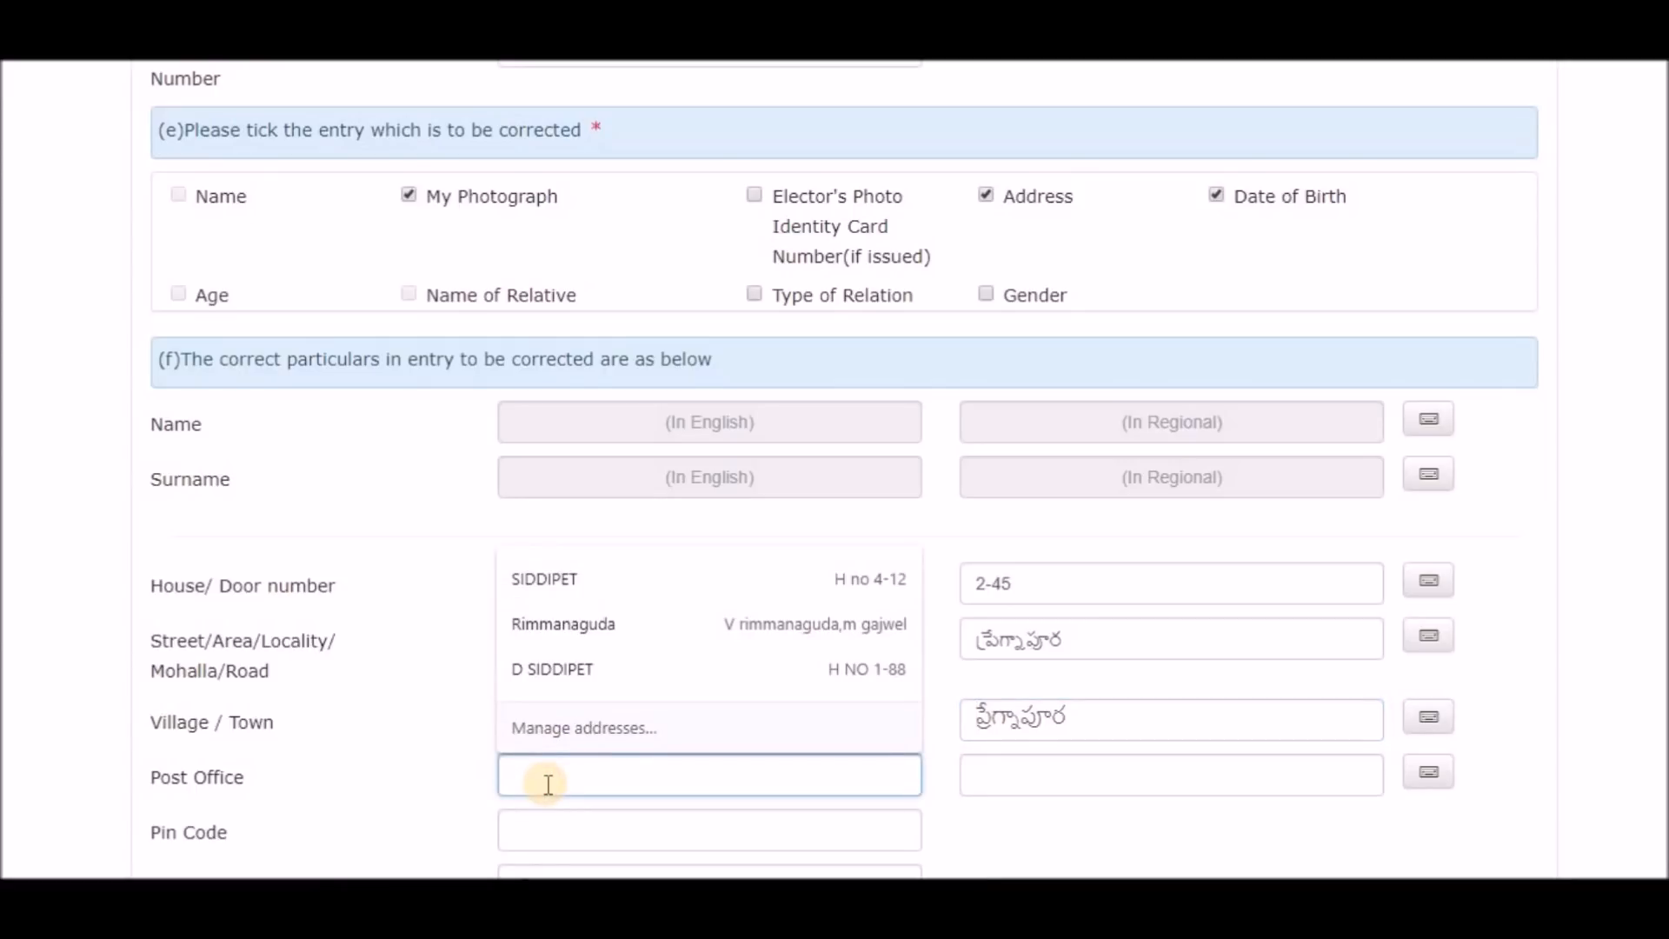
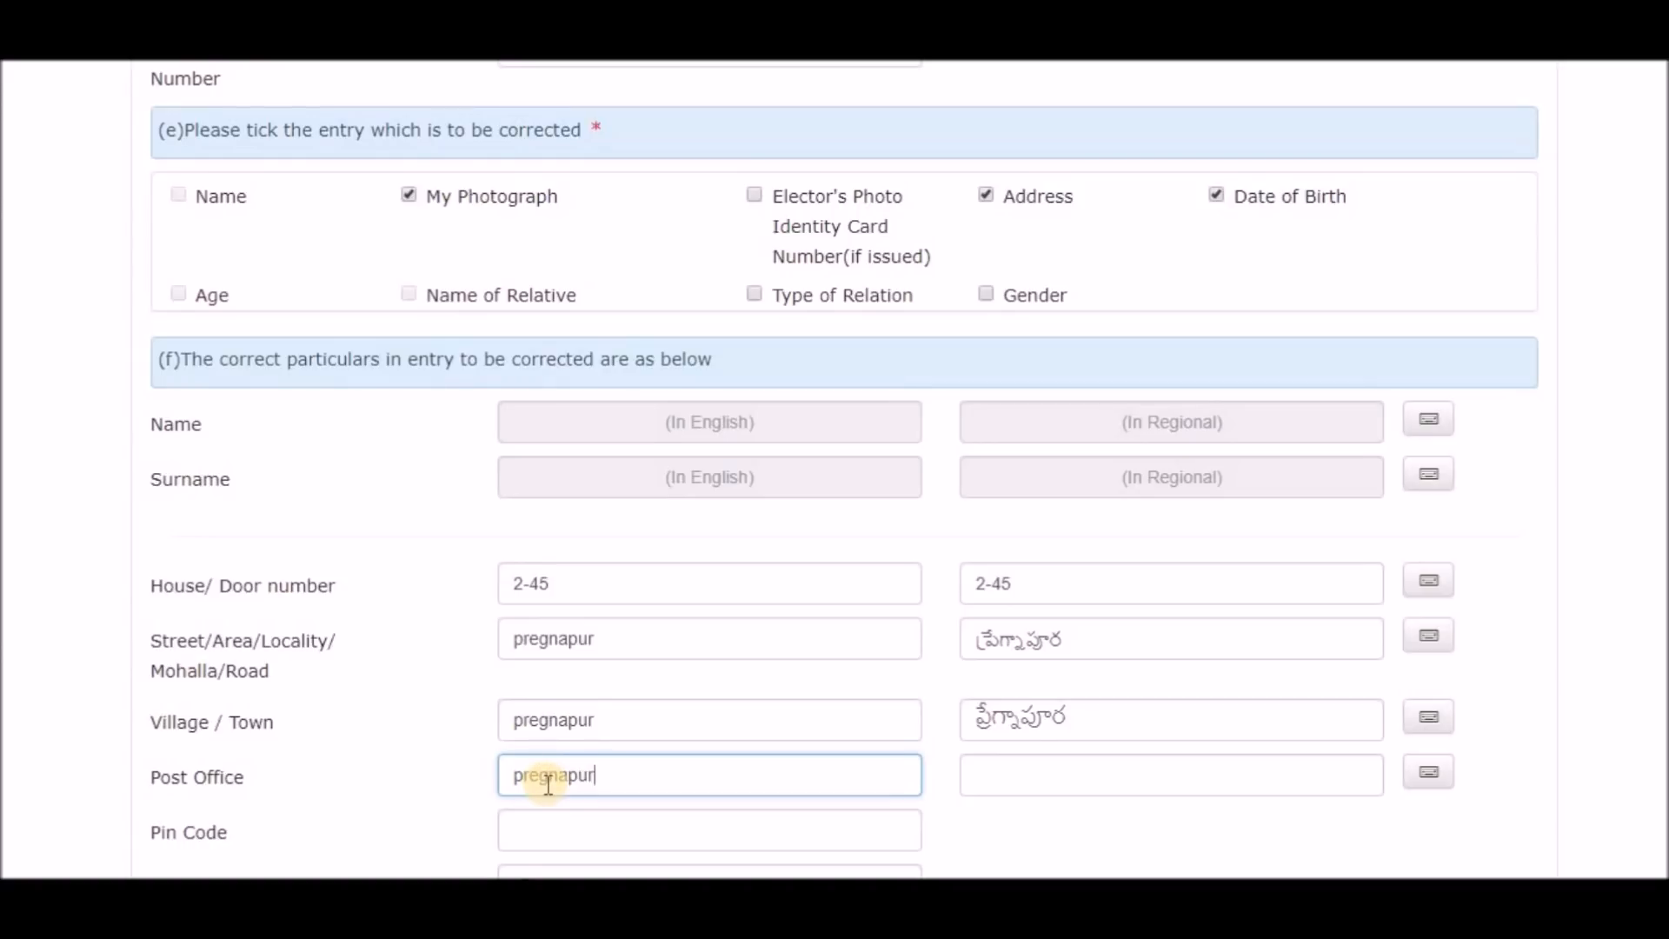
scroll(539, 766, "down", 2)
left_click(538, 705)
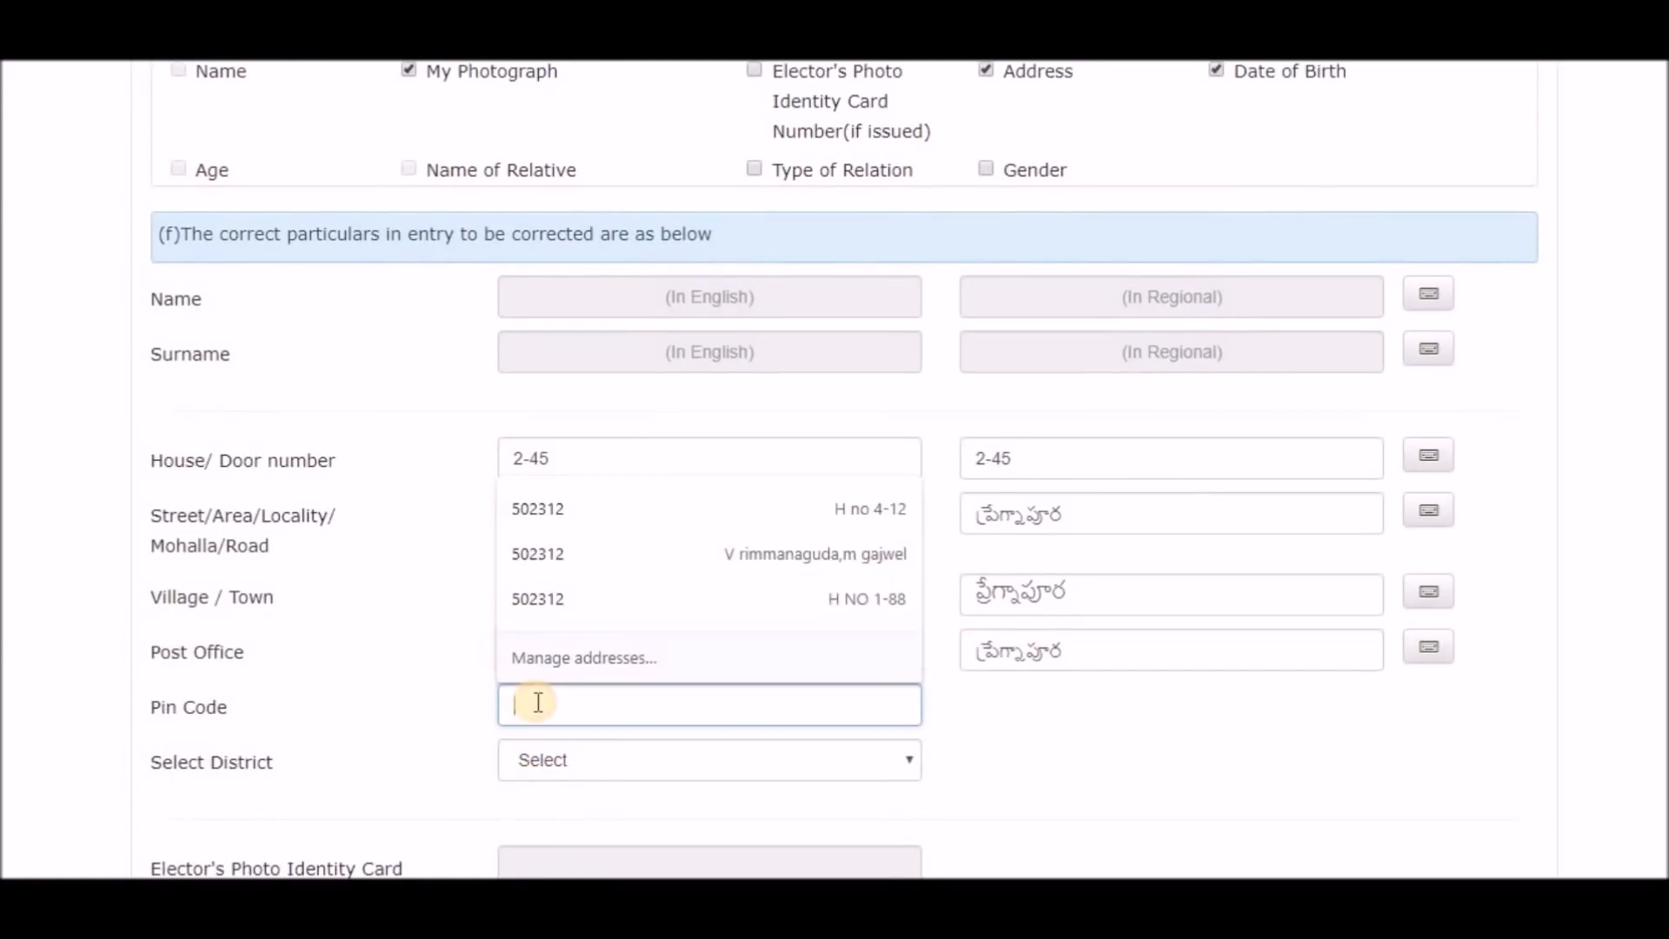
left_click(425, 745)
left_click(606, 769)
scroll(607, 636, "down", 2)
scroll(606, 635, "down", 1)
left_click(599, 624)
scroll(261, 627, "down", 4)
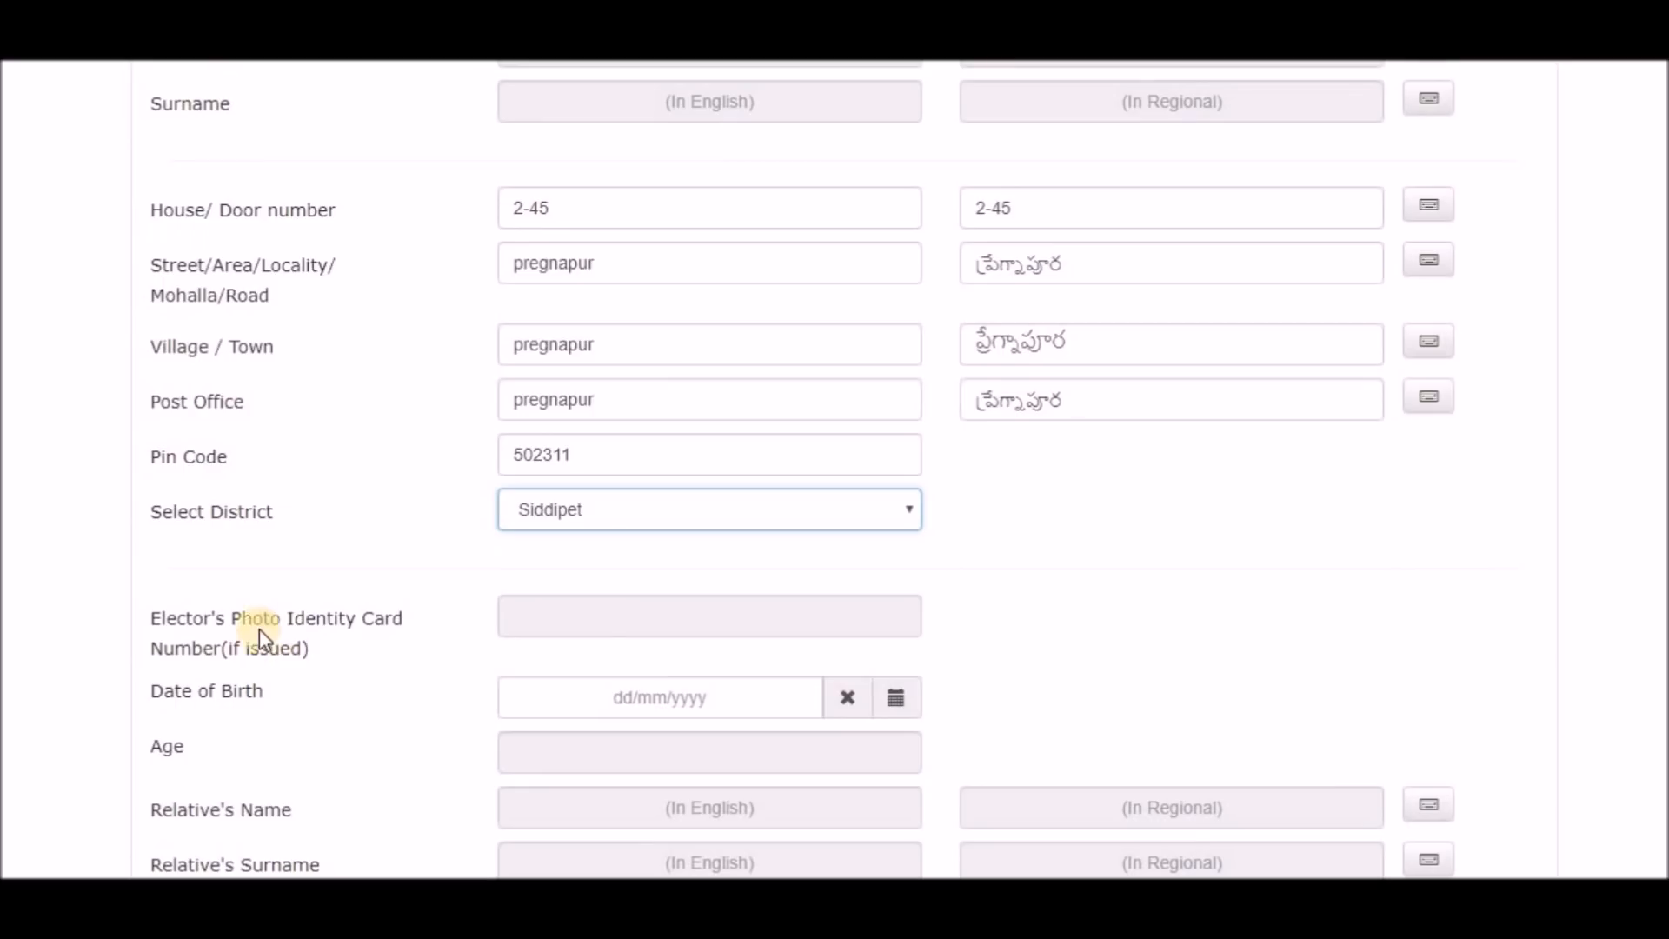
scroll(228, 653, "down", 2)
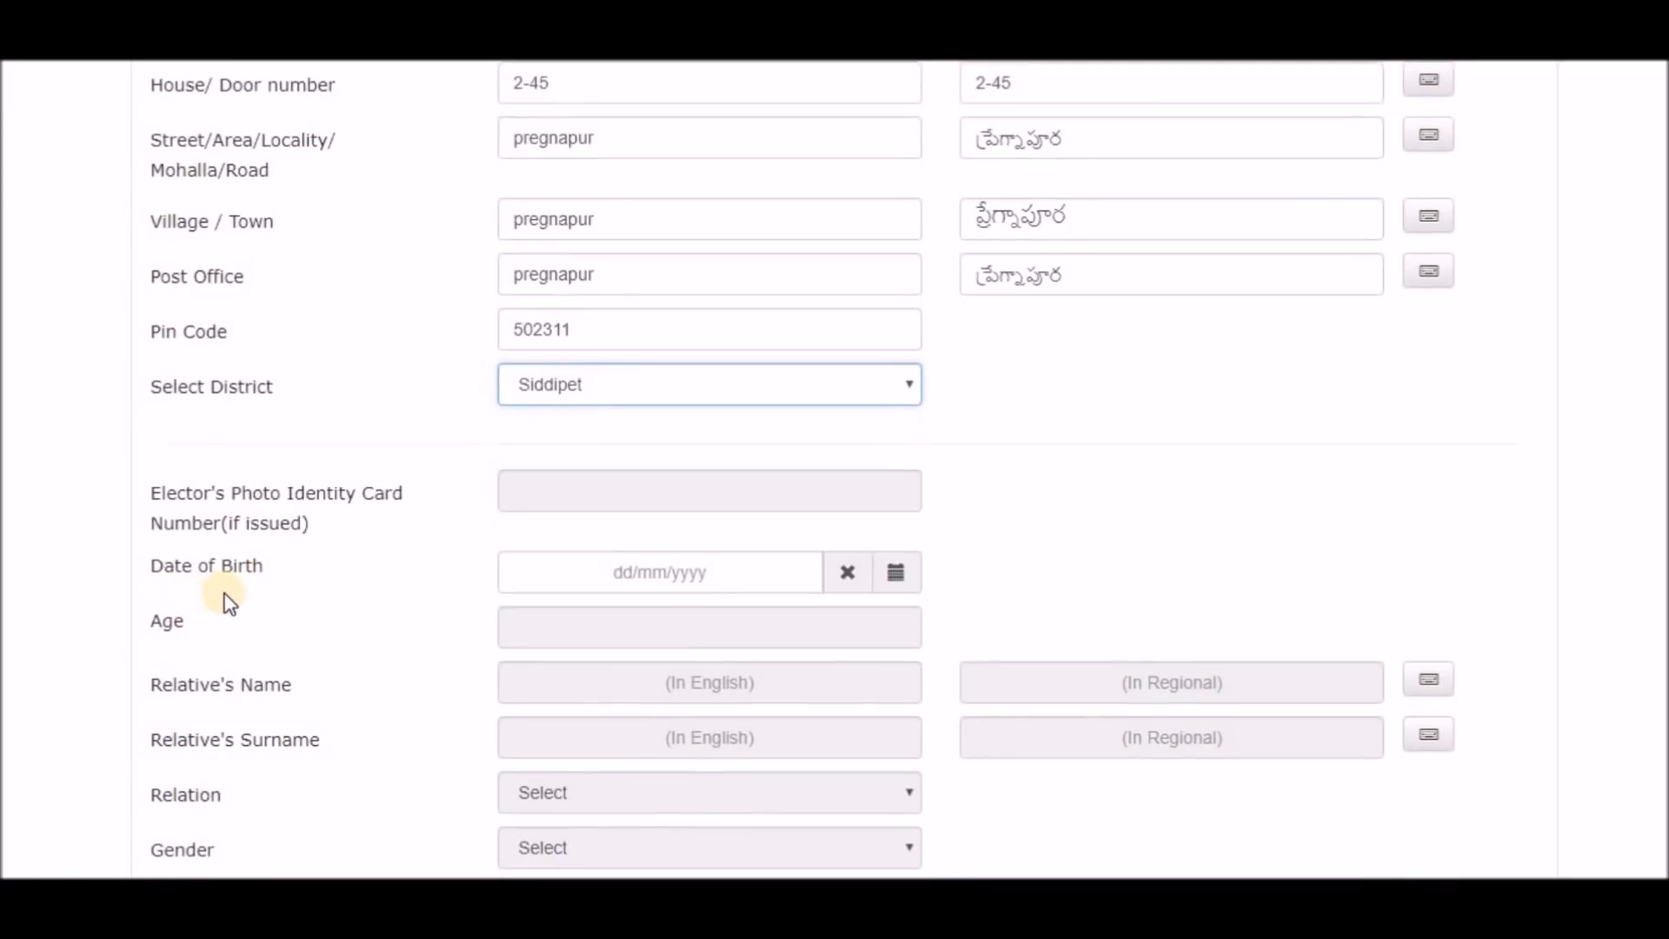
left_click(896, 581)
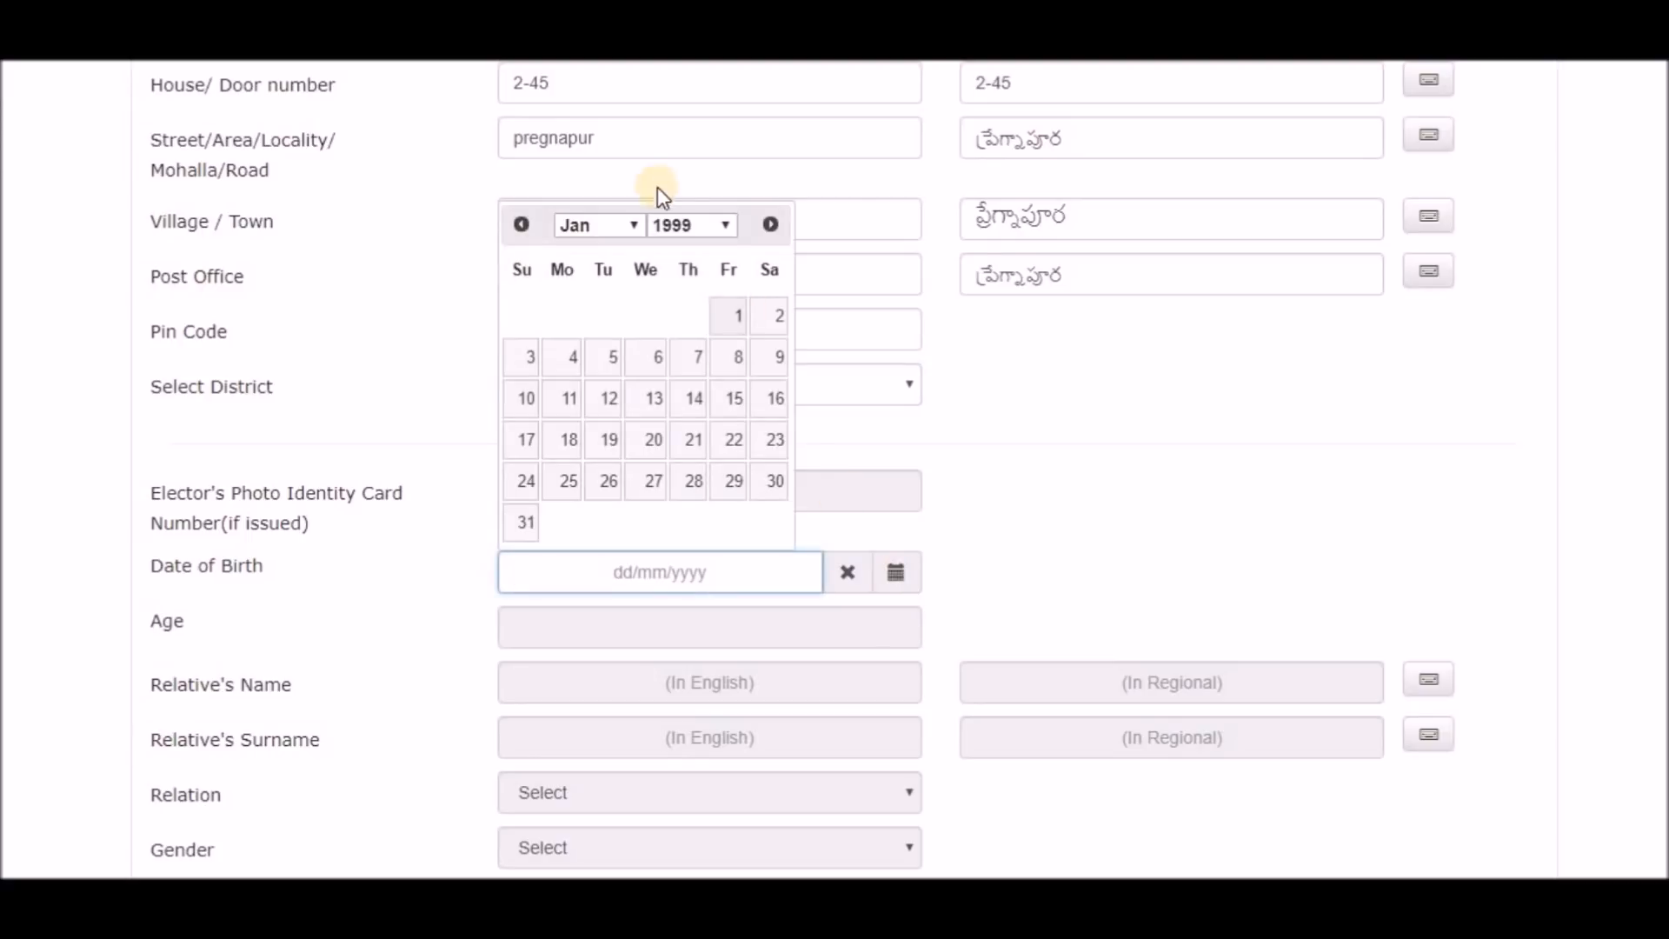
left_click(725, 228)
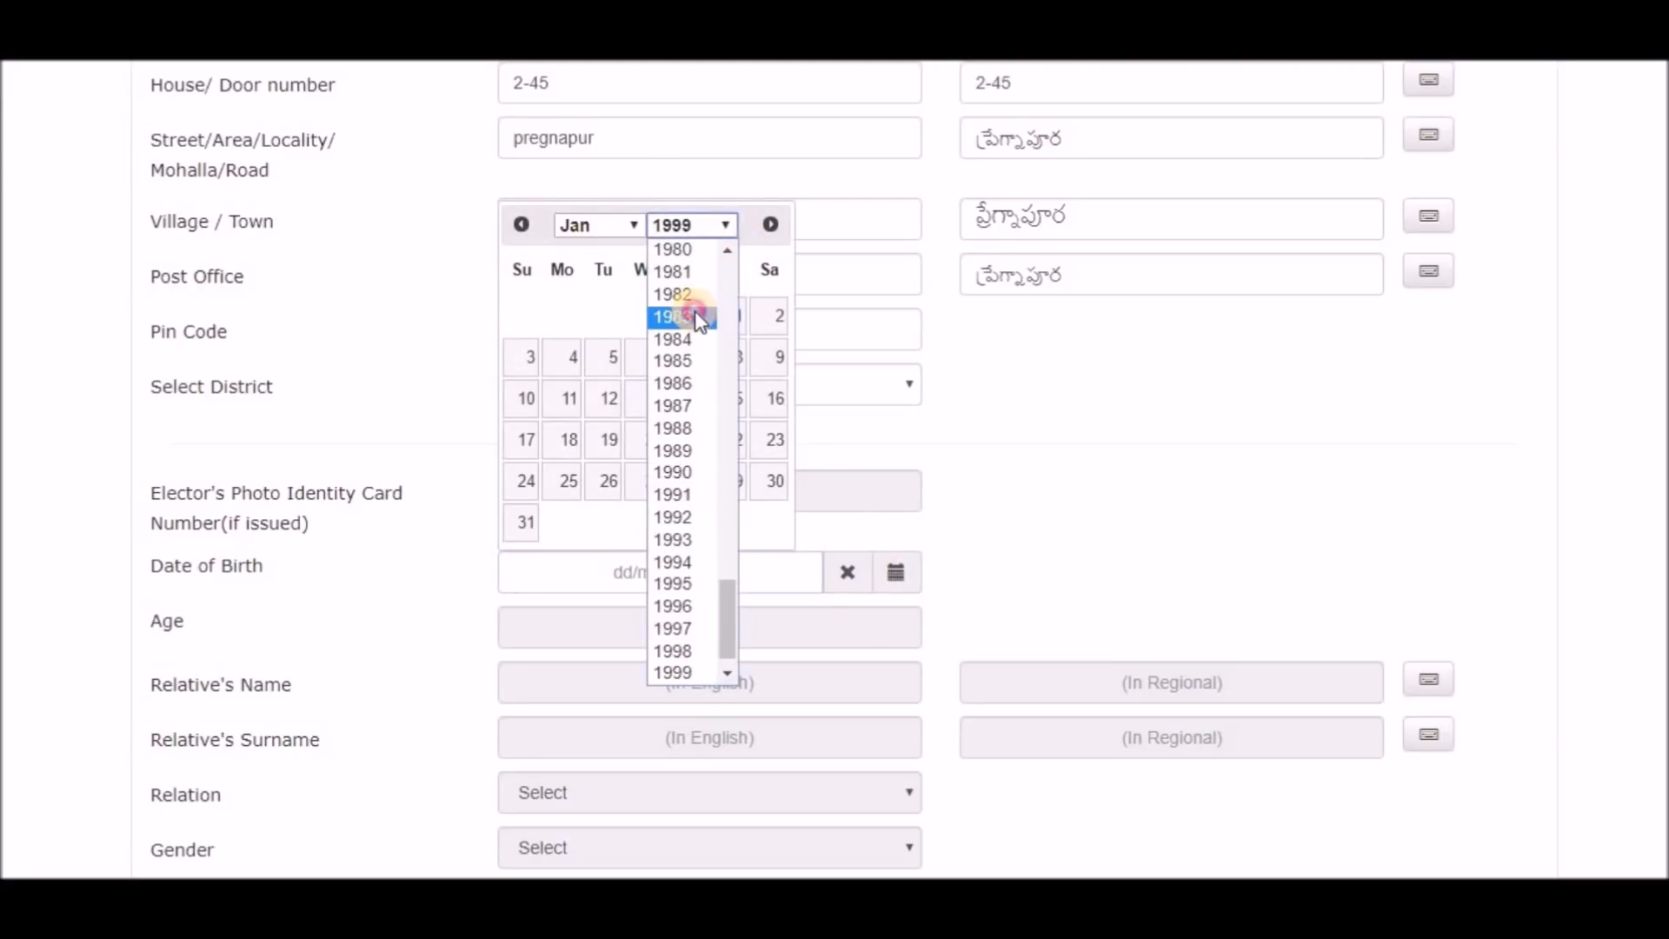
left_click(696, 313)
left_click(770, 317)
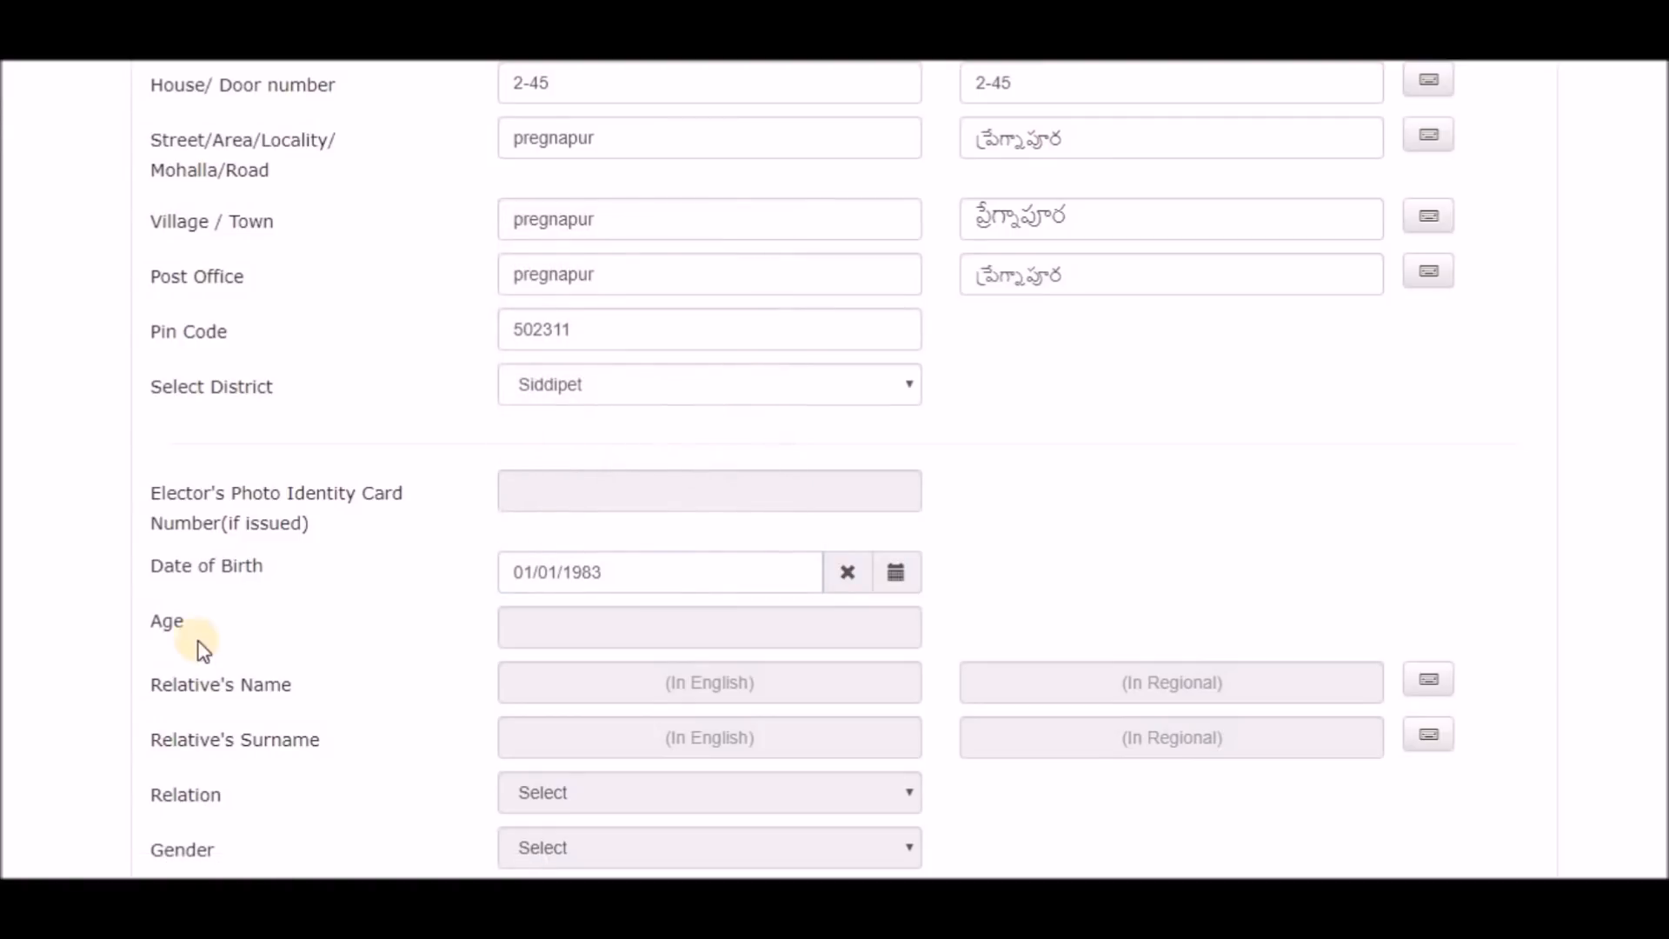
scroll(487, 644, "down", 2)
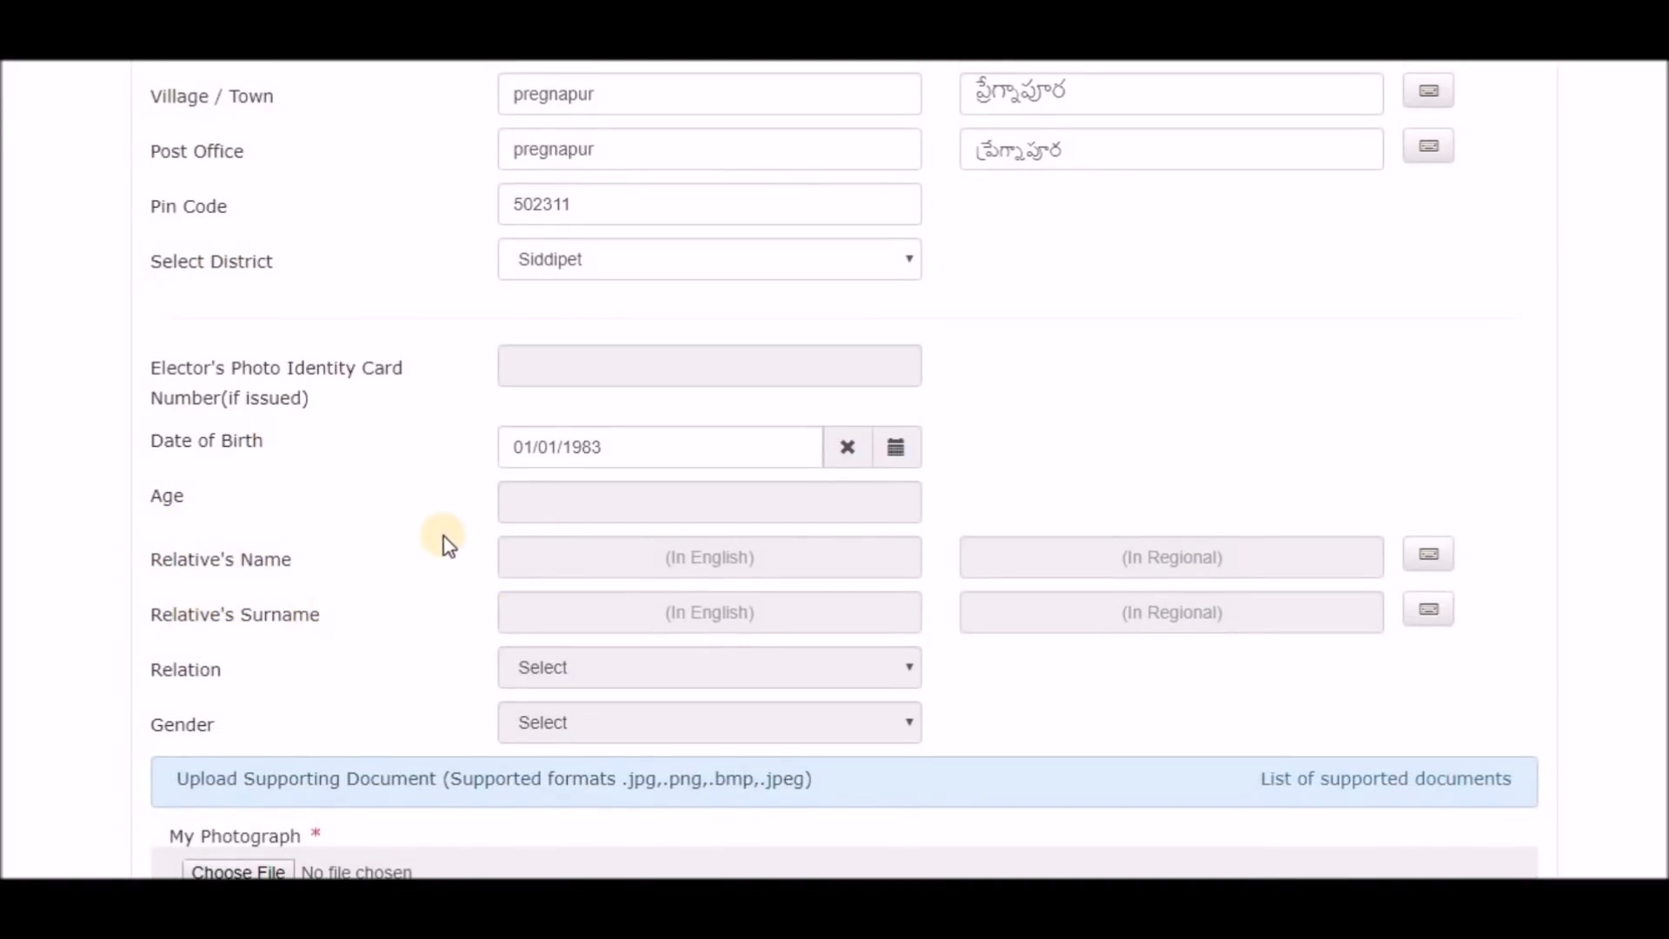
scroll(315, 598, "down", 2)
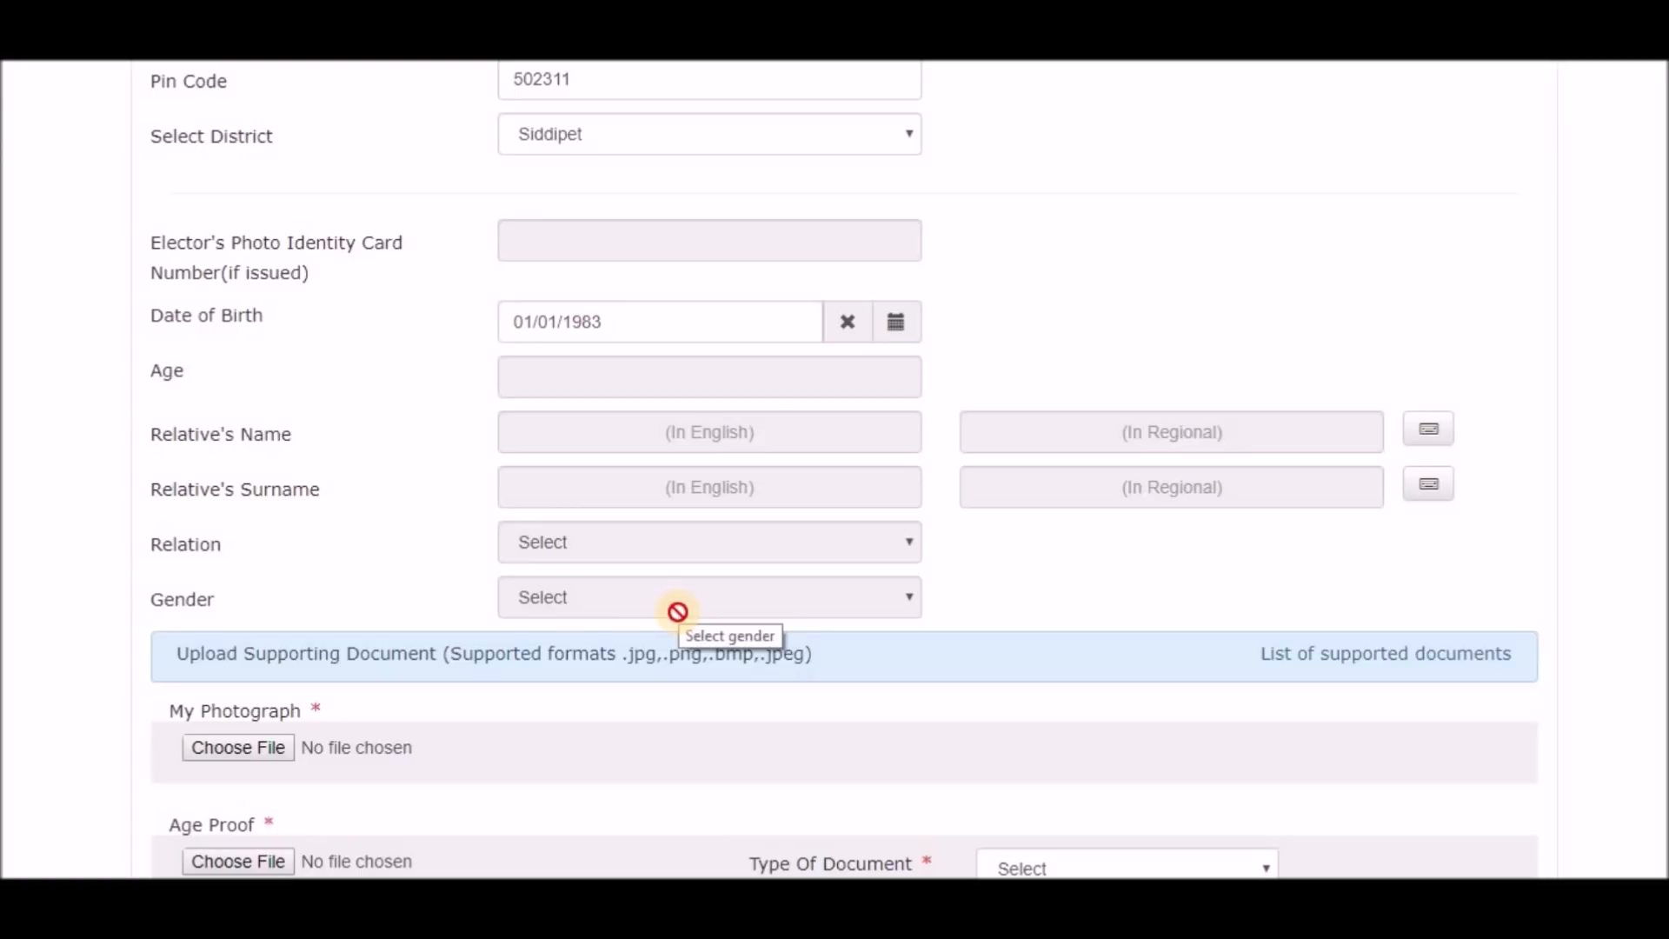
scroll(367, 651, "down", 2)
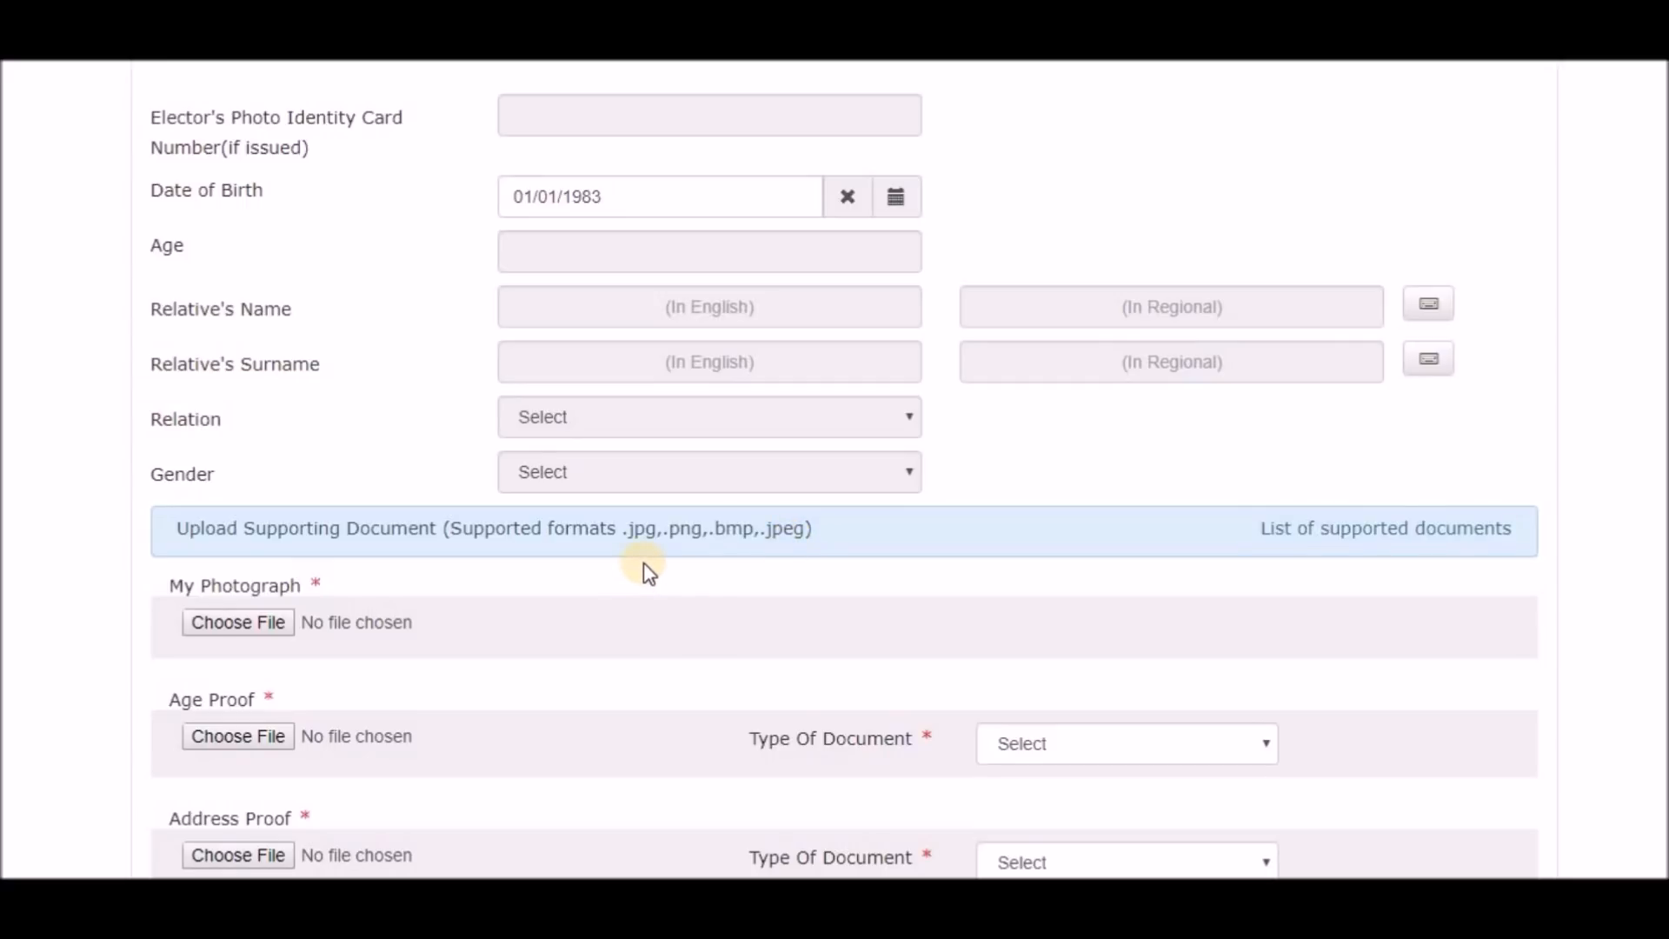
Upload Untitled.jpg as the photo and 10.jpg as age proof, typed Aadhar letter issued by UIDAI.
left_click(246, 622)
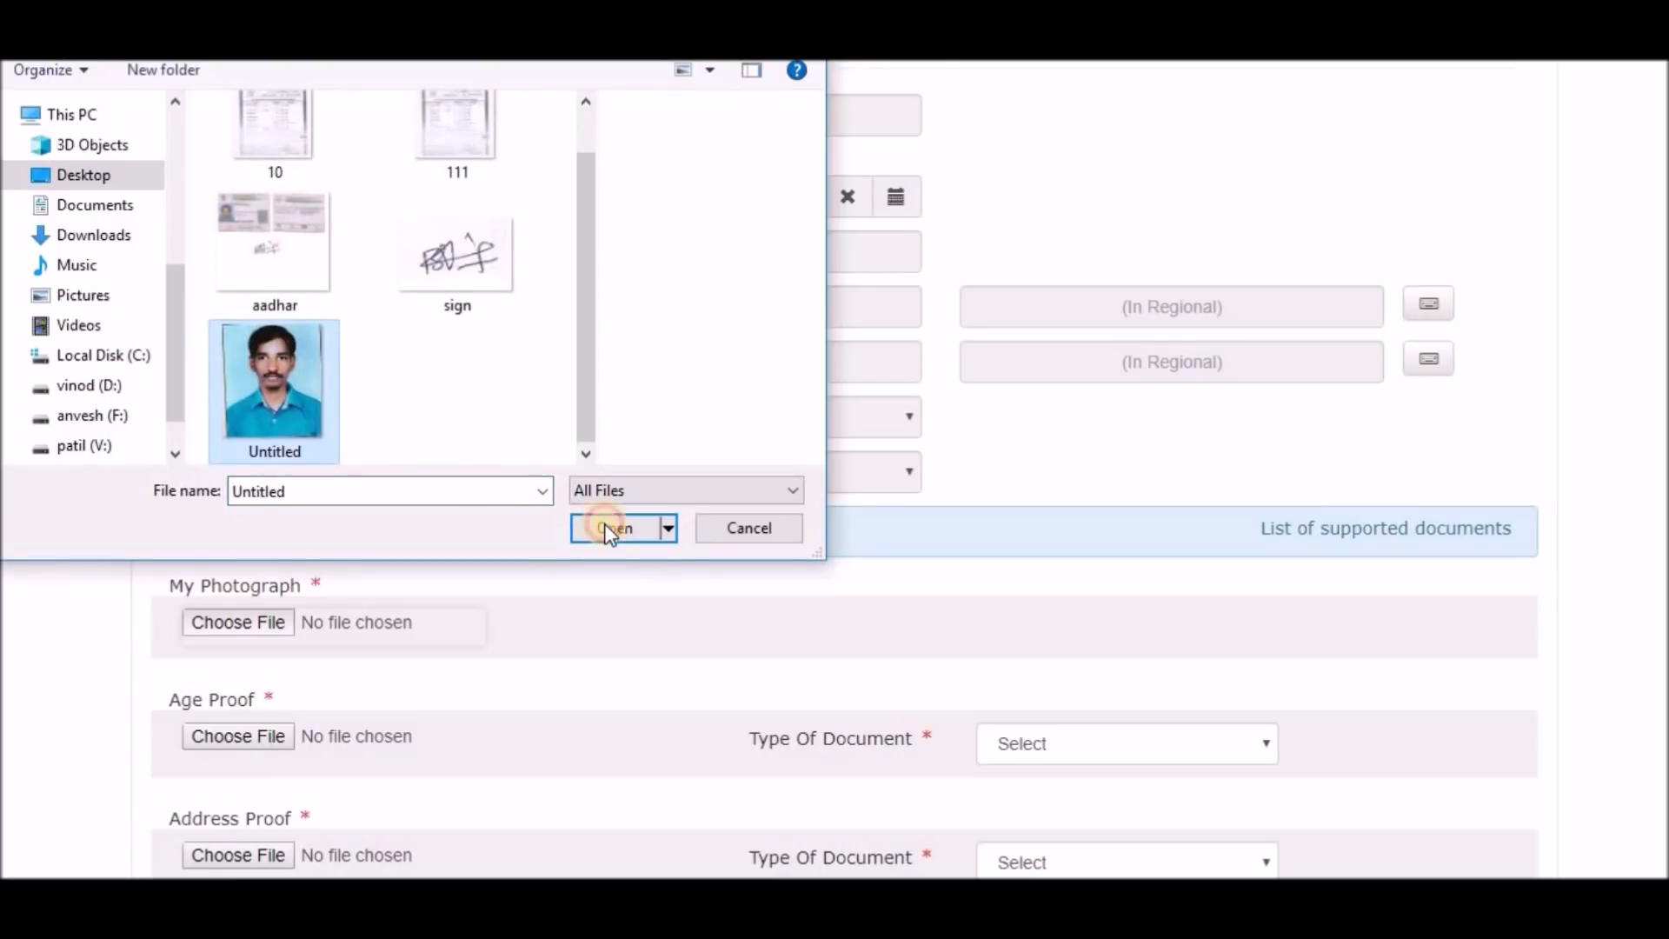
left_click(607, 526)
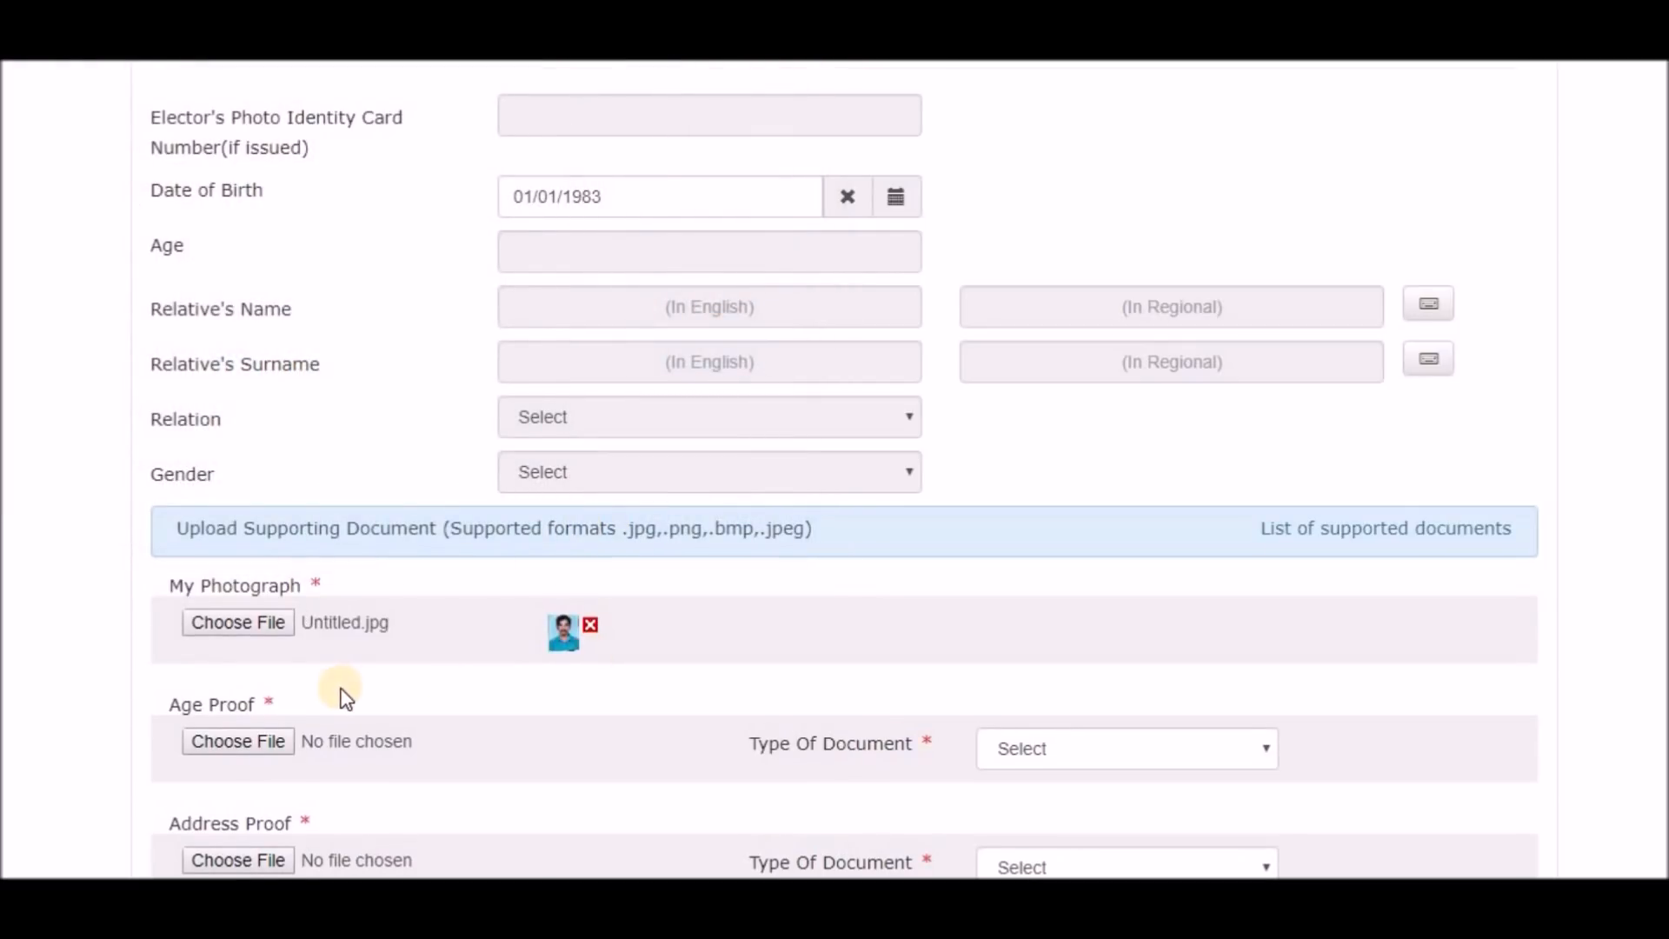
scroll(261, 661, "down", 1)
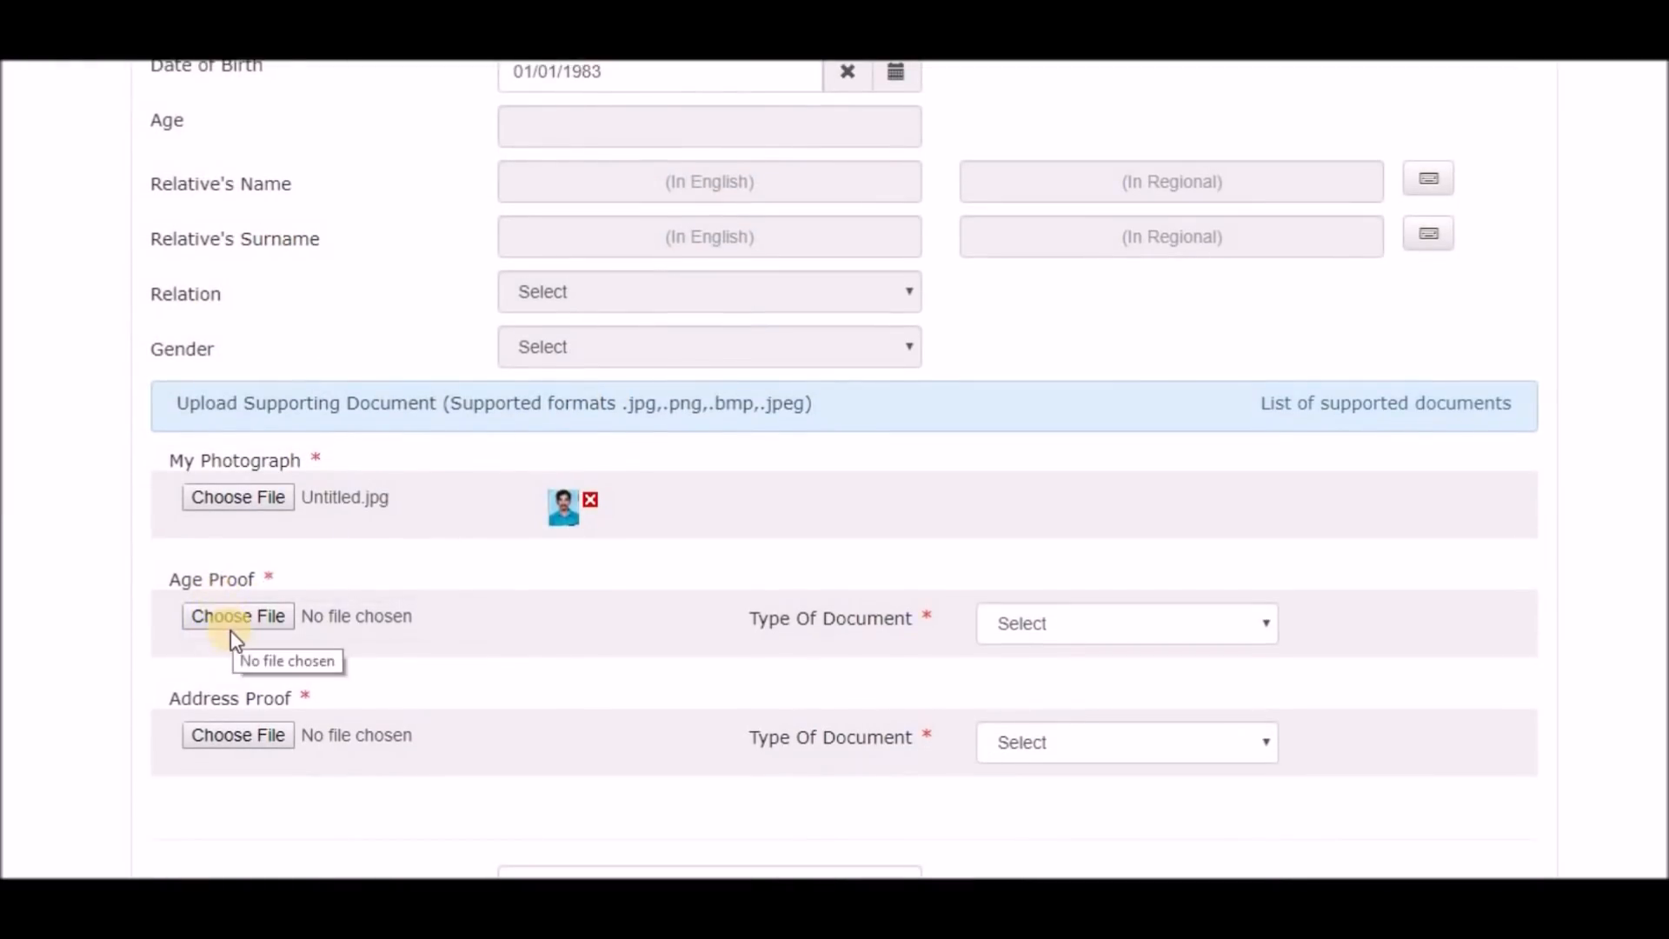
left_click(237, 617)
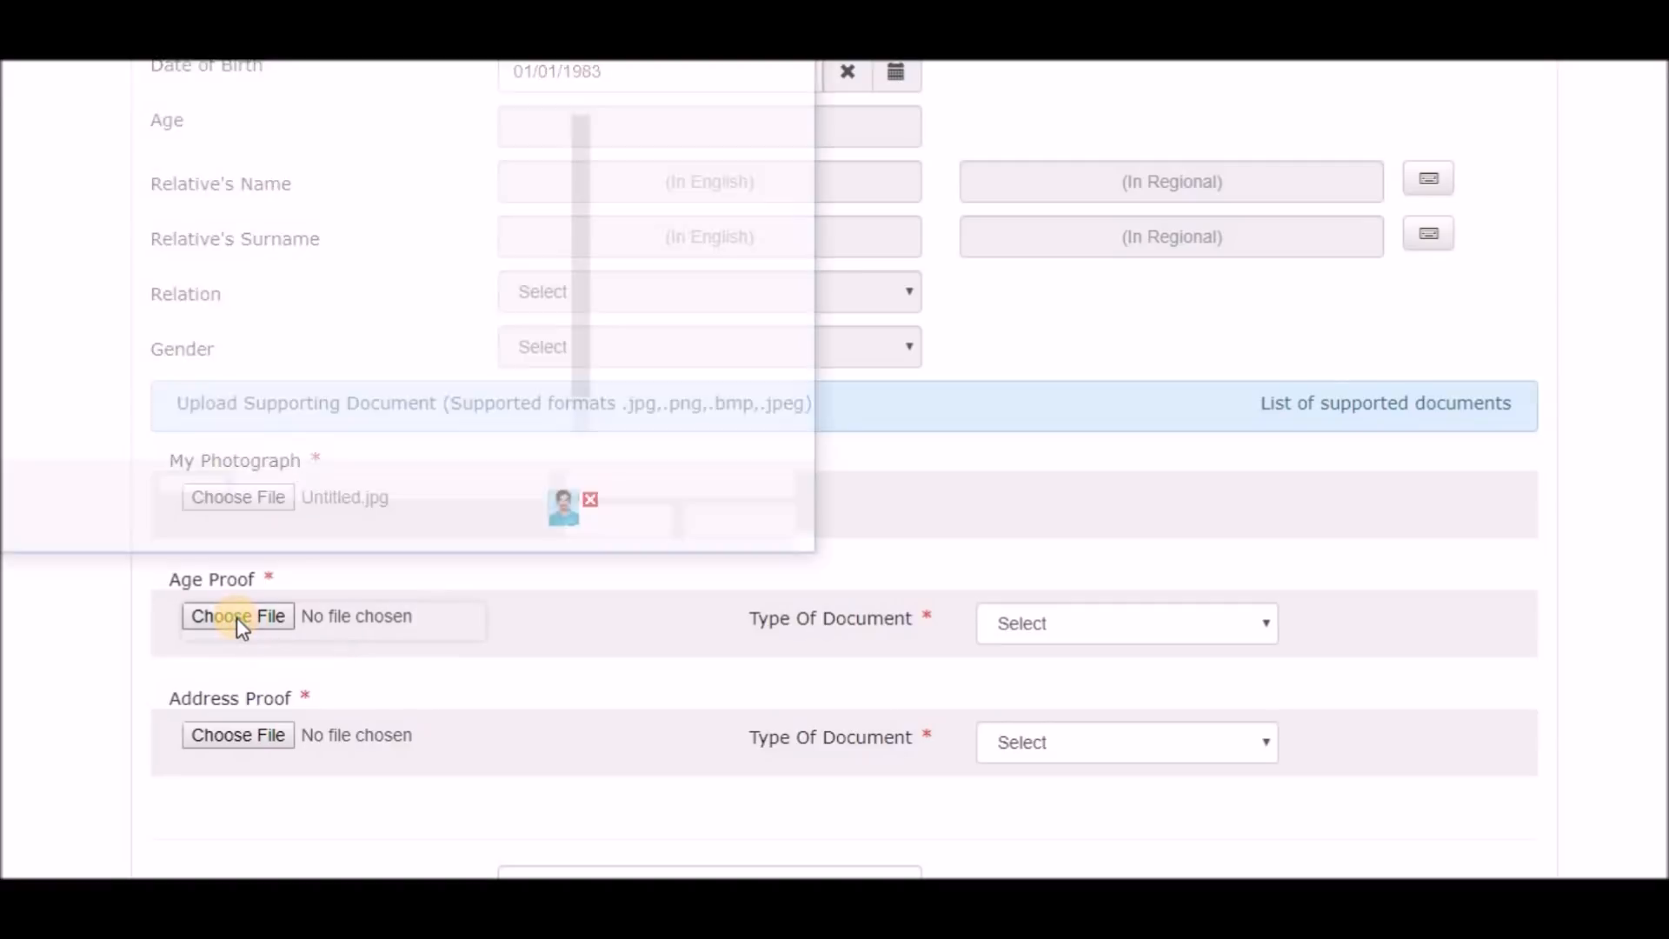
left_click(254, 183)
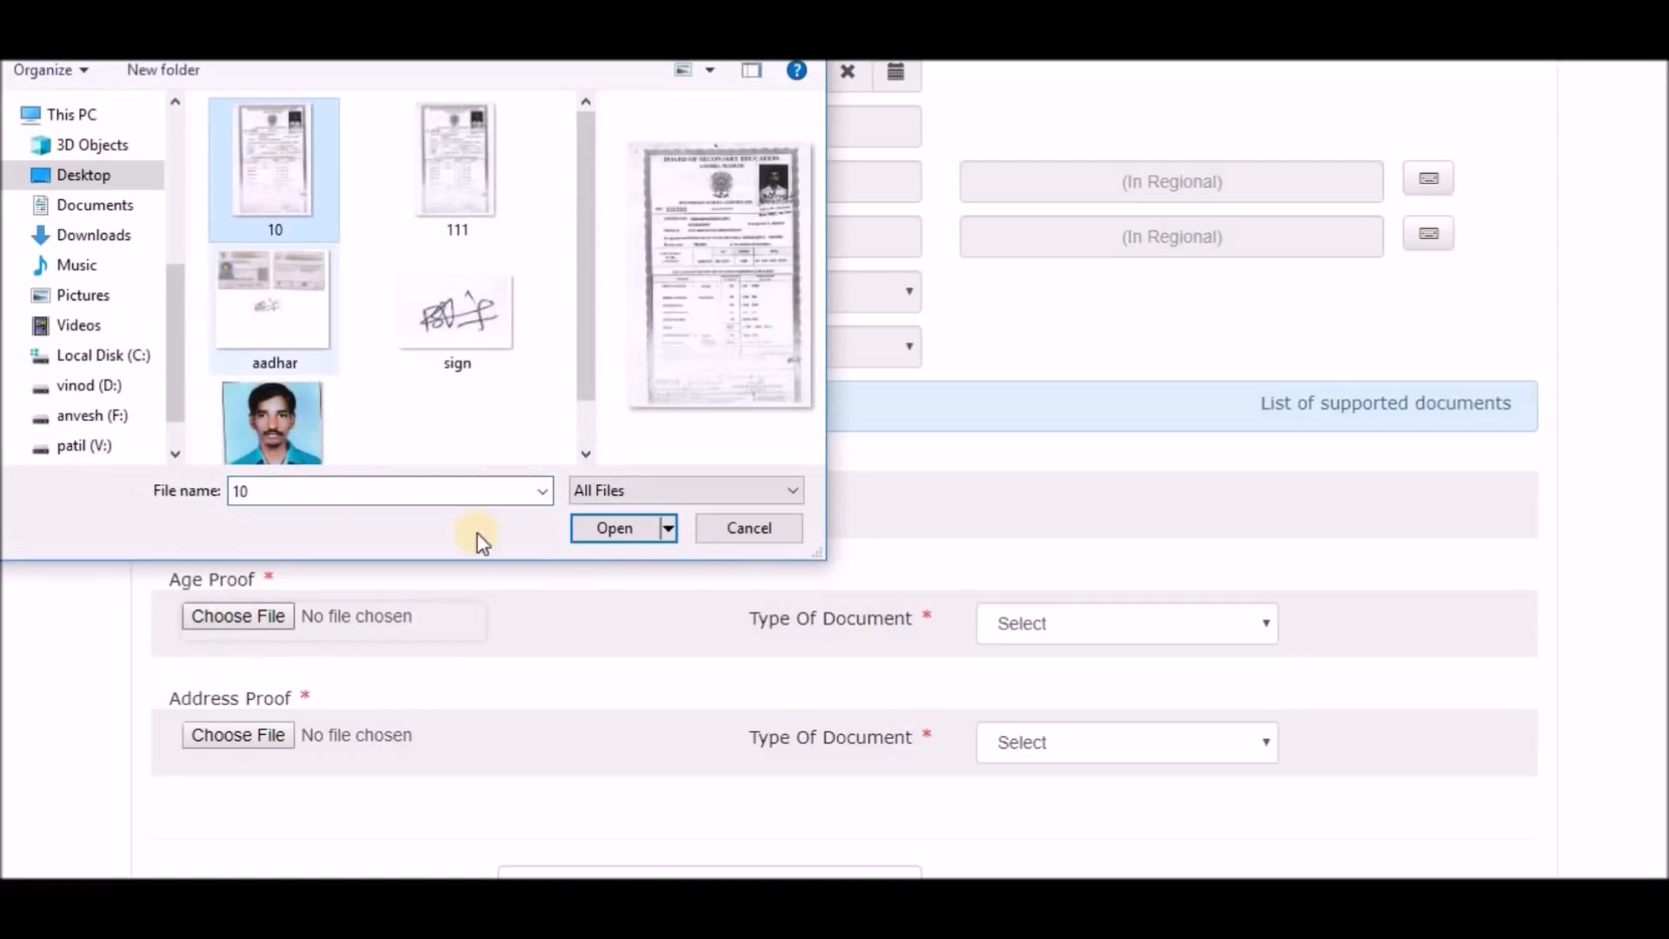
left_click(614, 530)
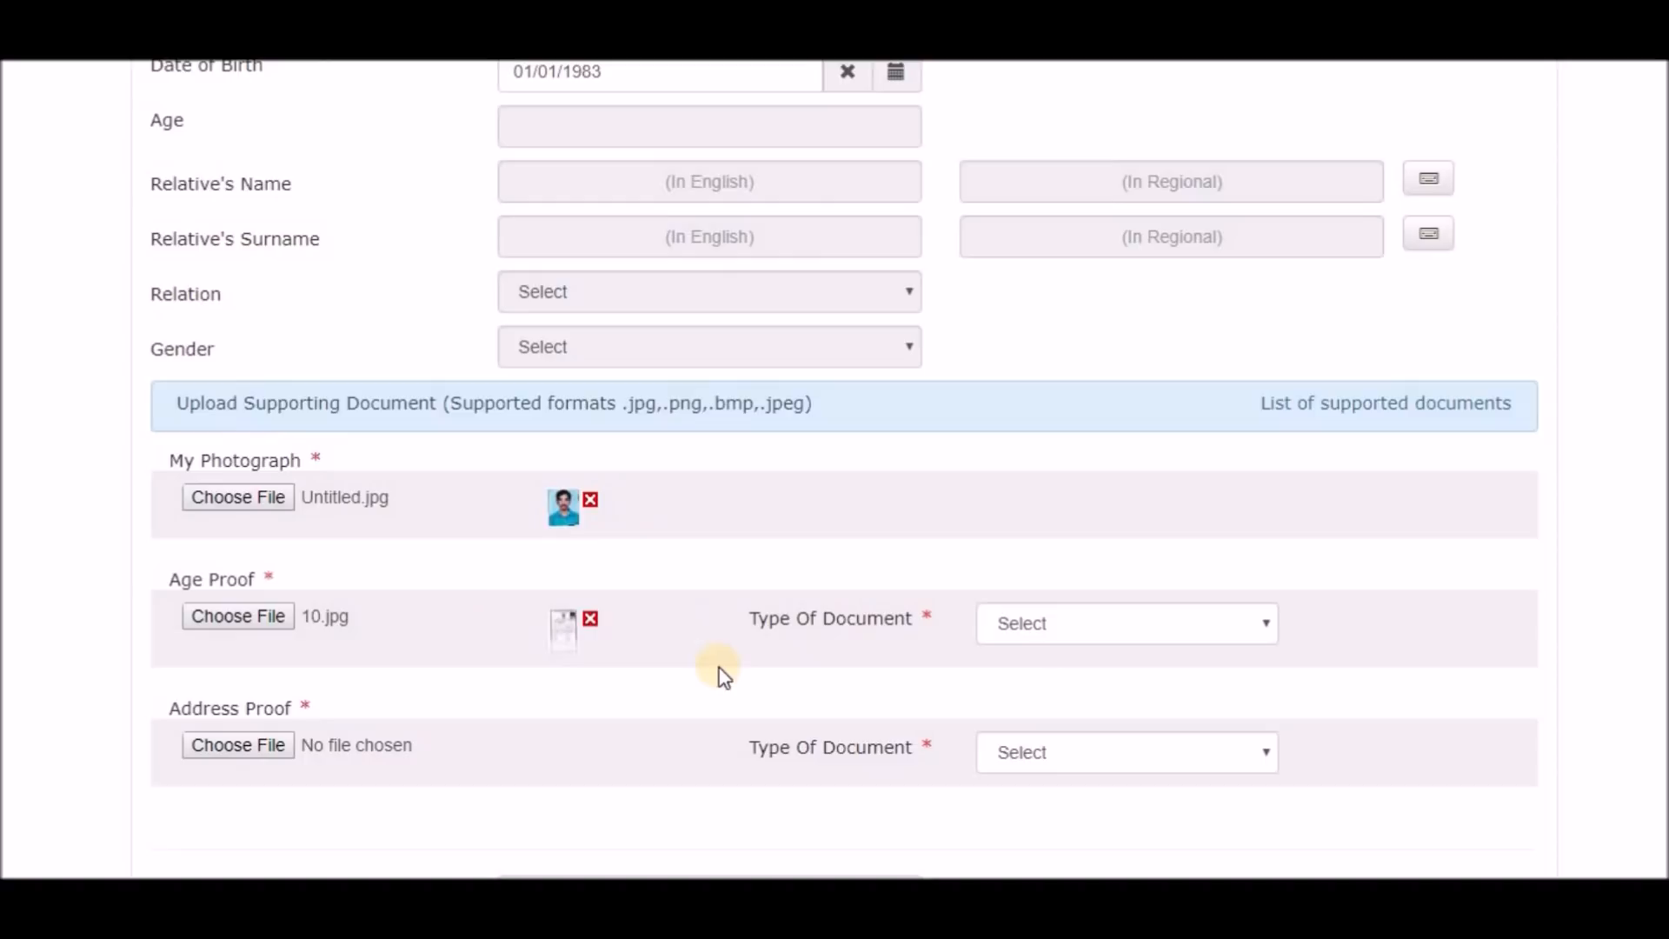
left_click(1261, 643)
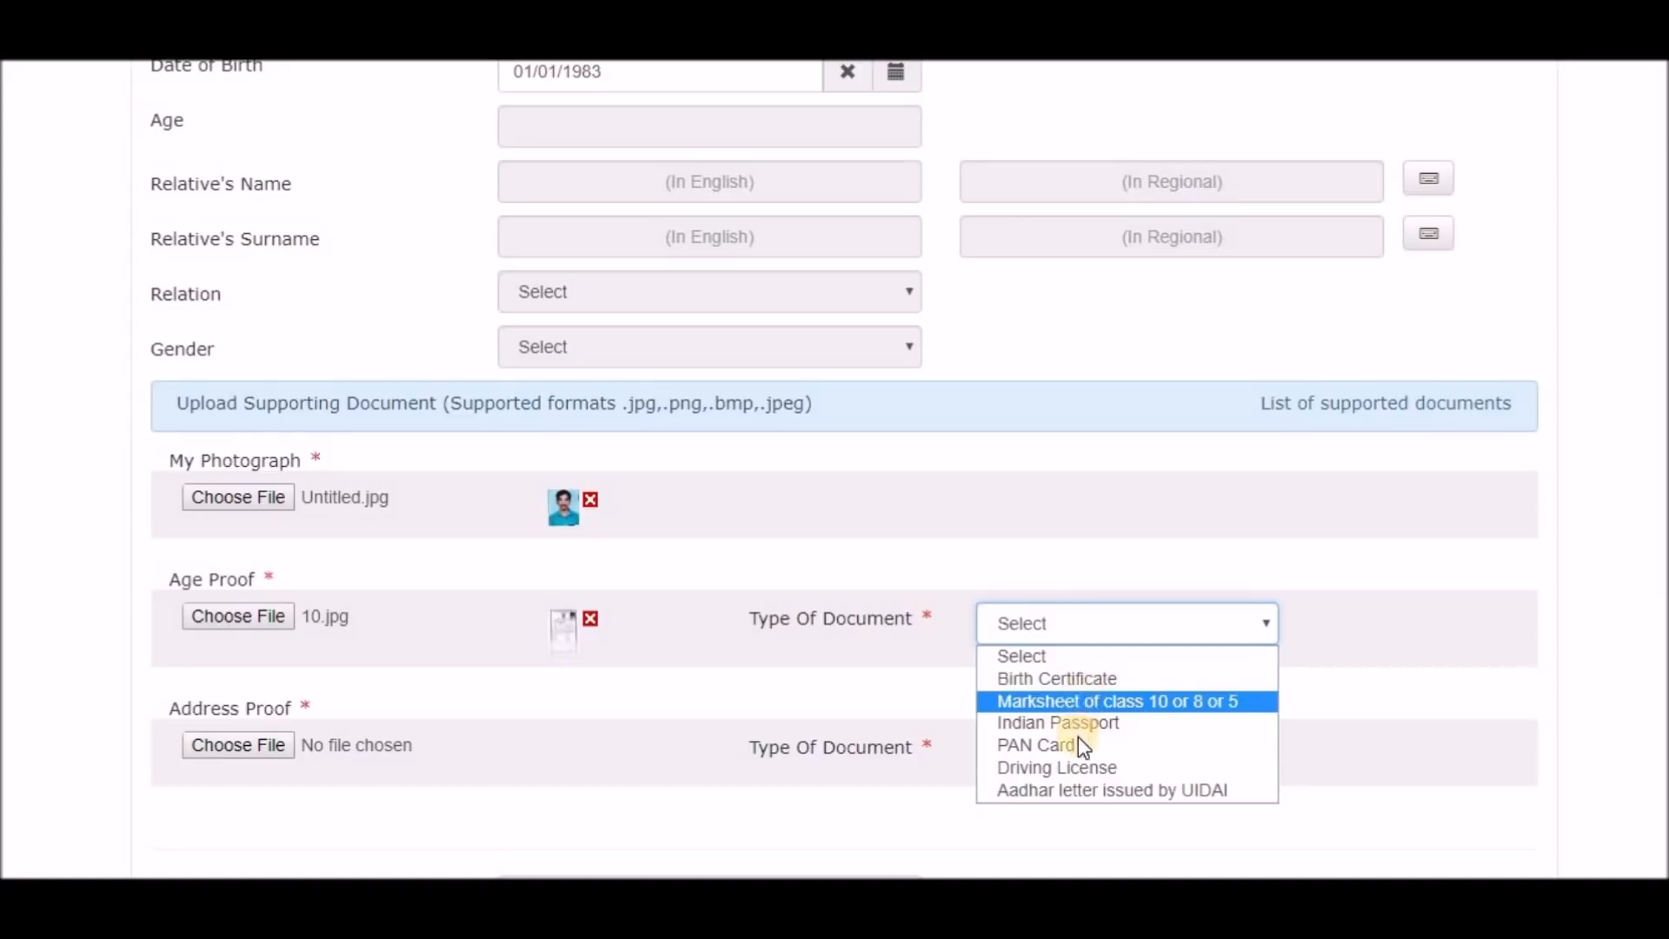
left_click(1088, 791)
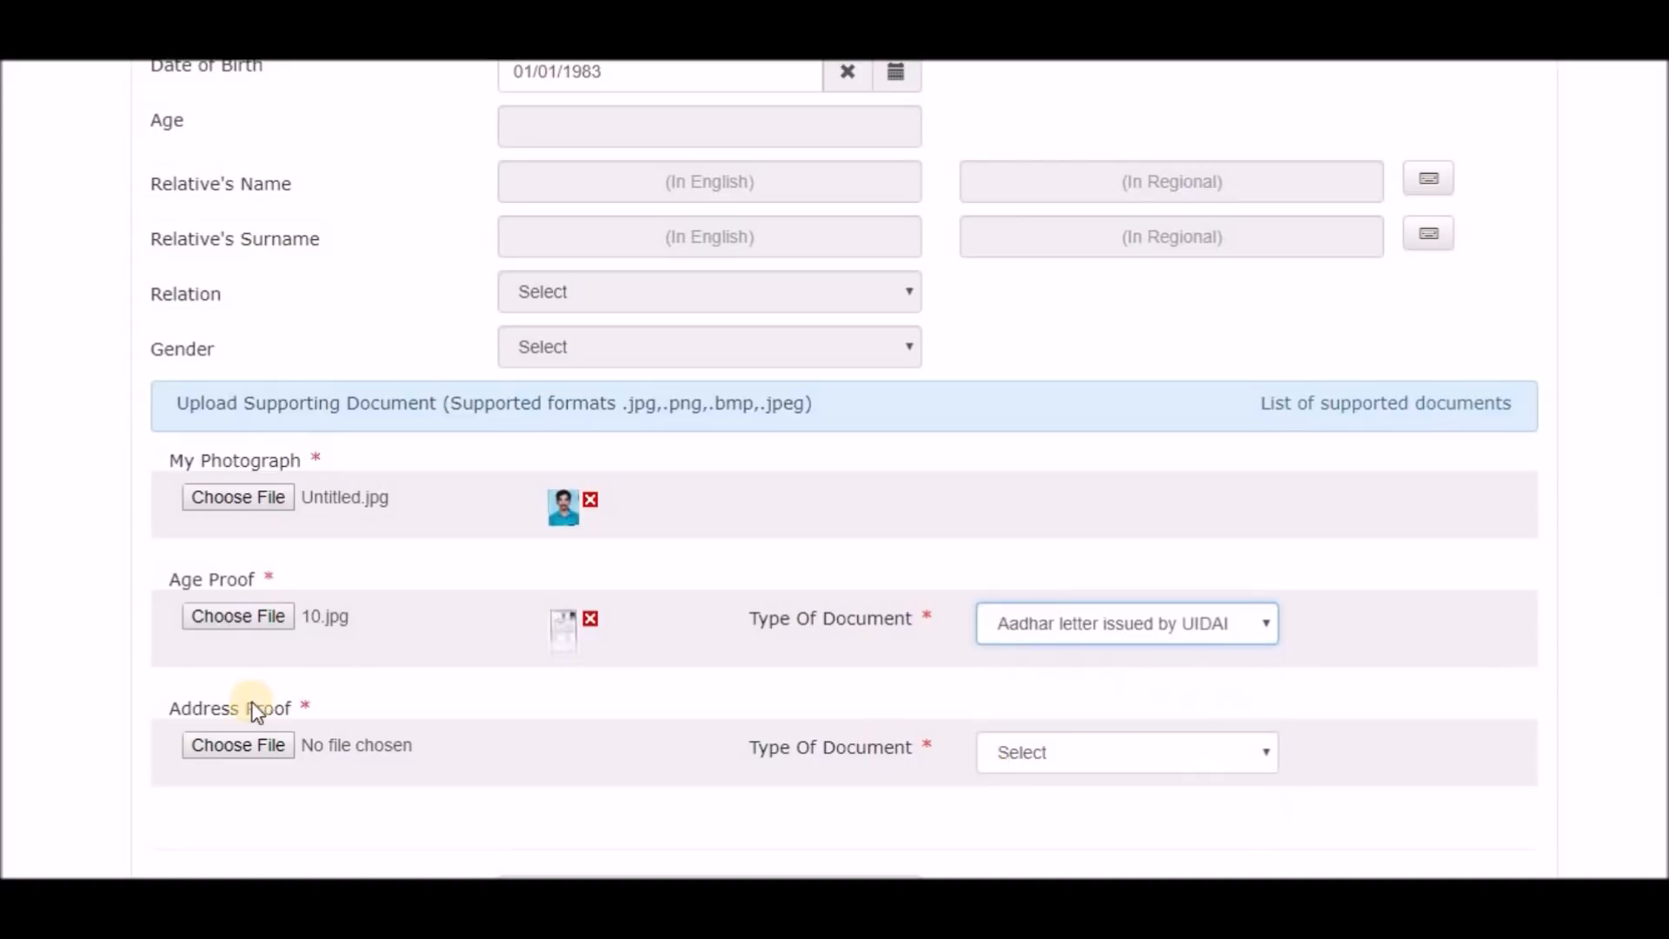
Upload aadhar.jpg as address proof with document type Driving License.
left_click(222, 747)
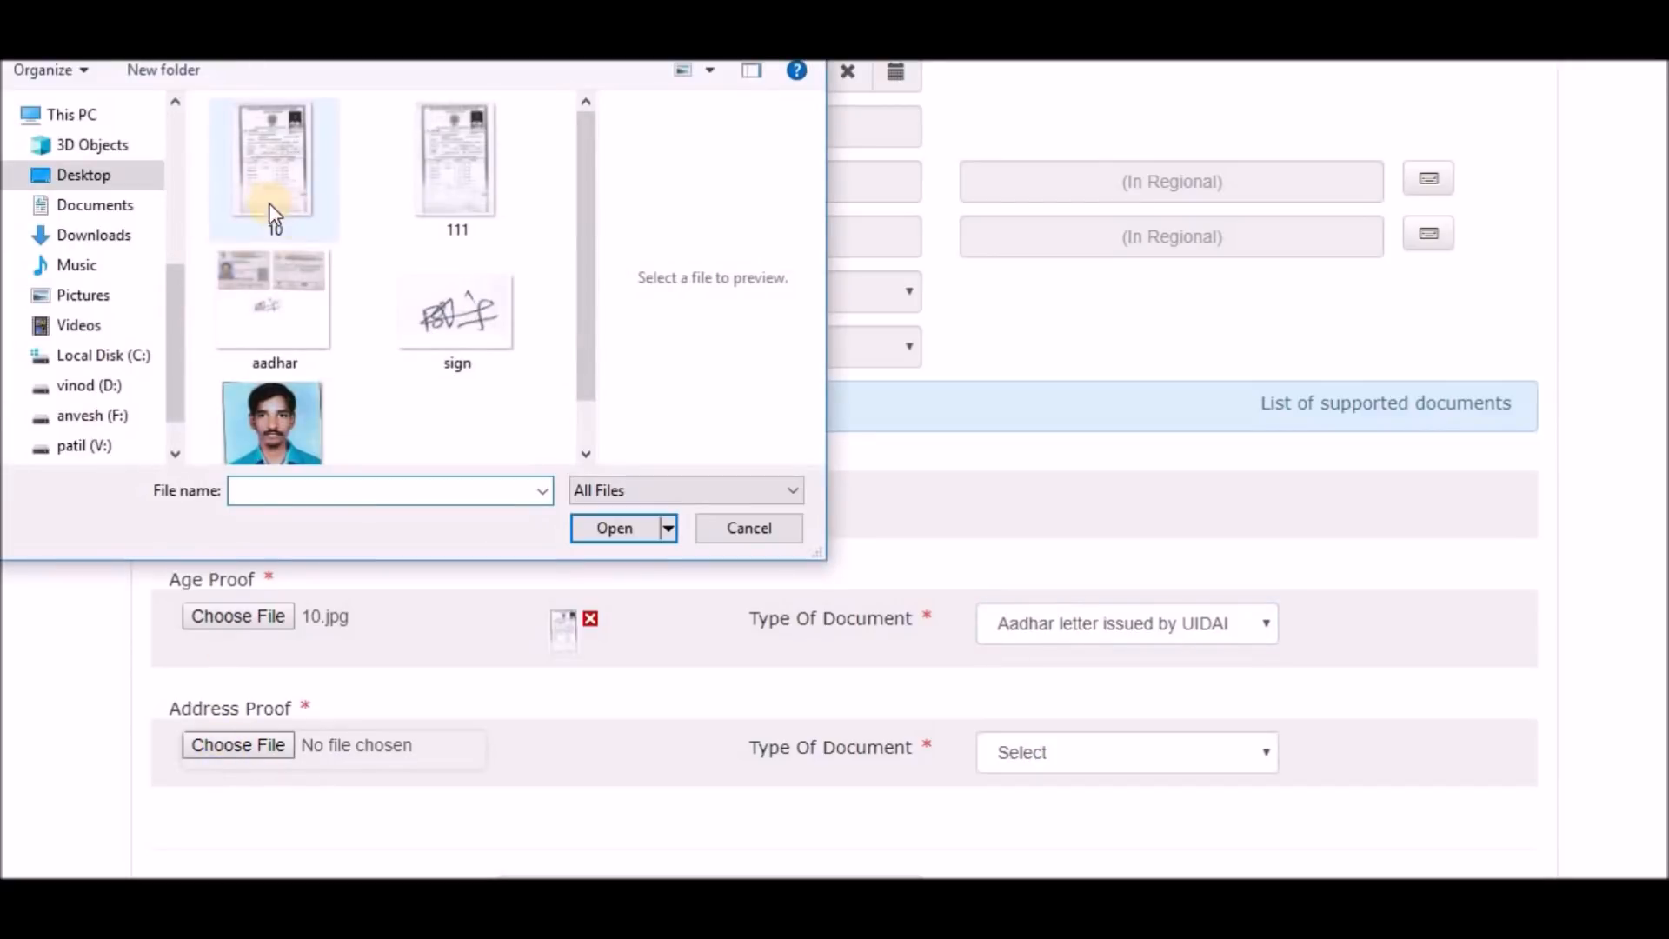
left_click(253, 292)
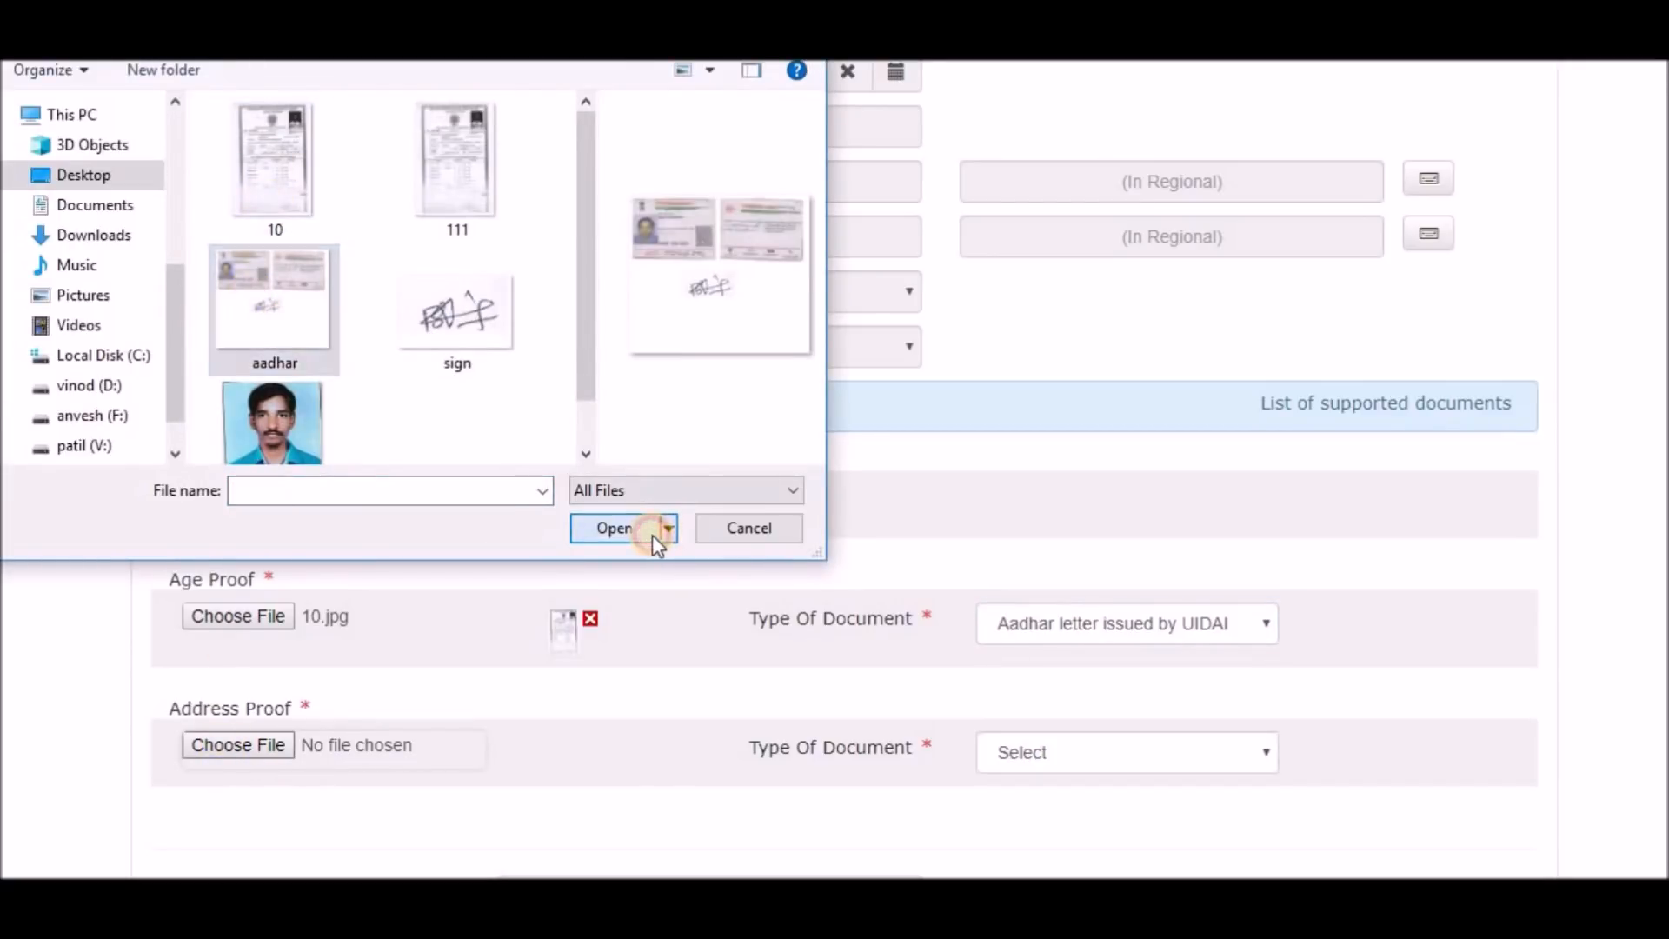
left_click(652, 530)
left_click(1078, 748)
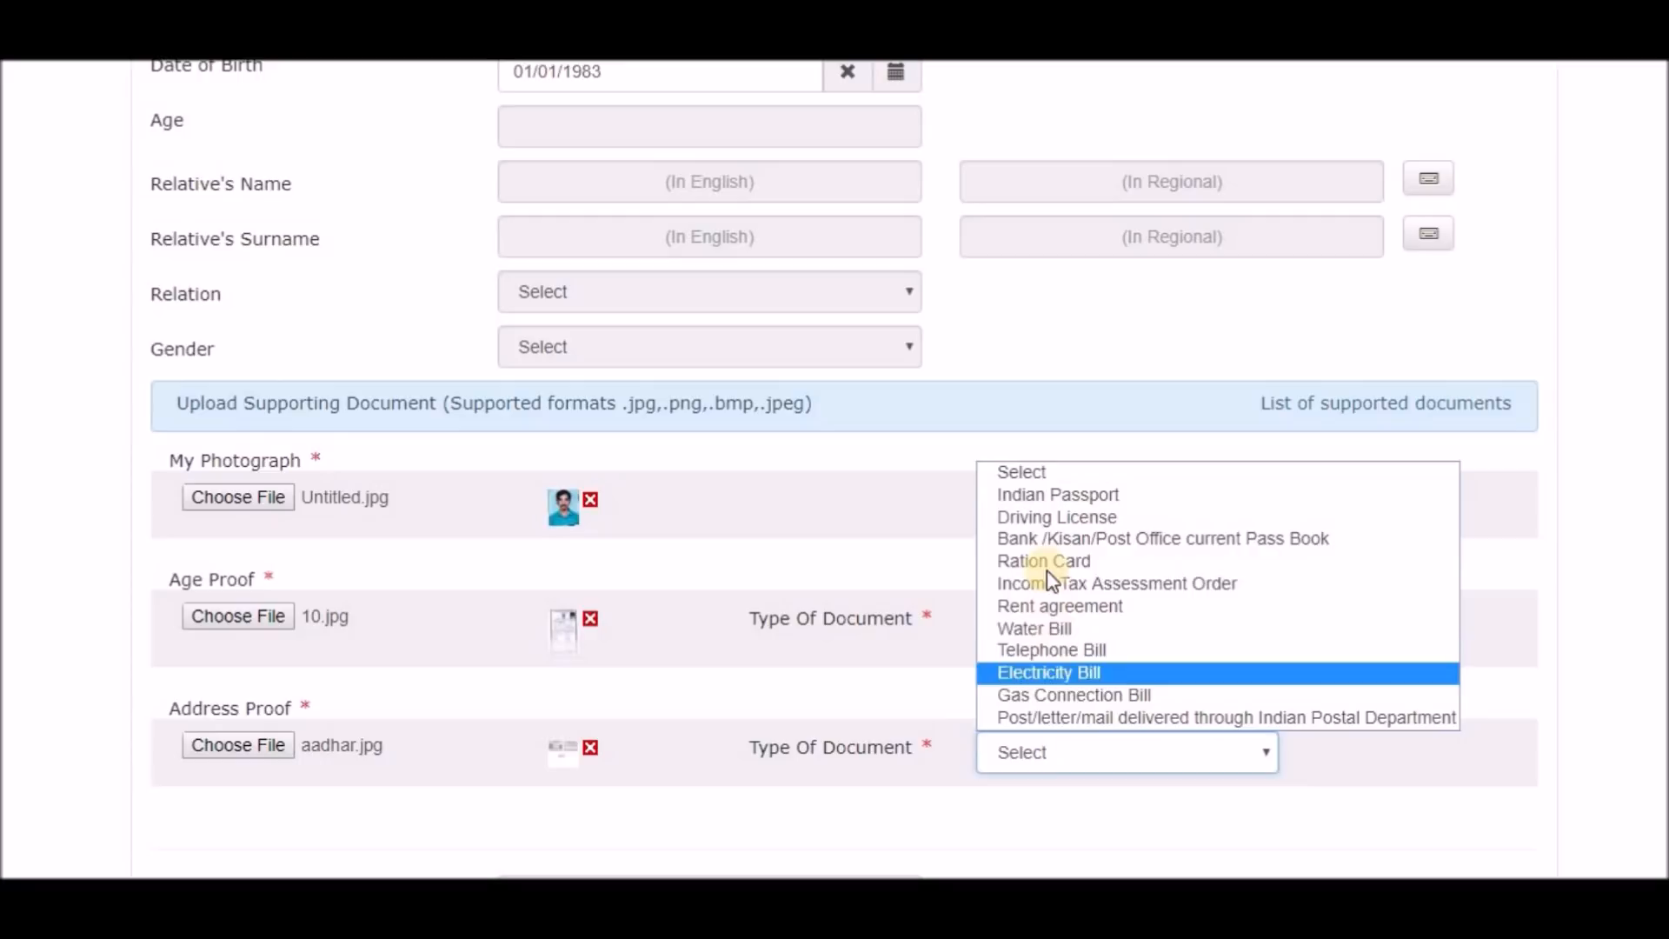
left_click(1052, 519)
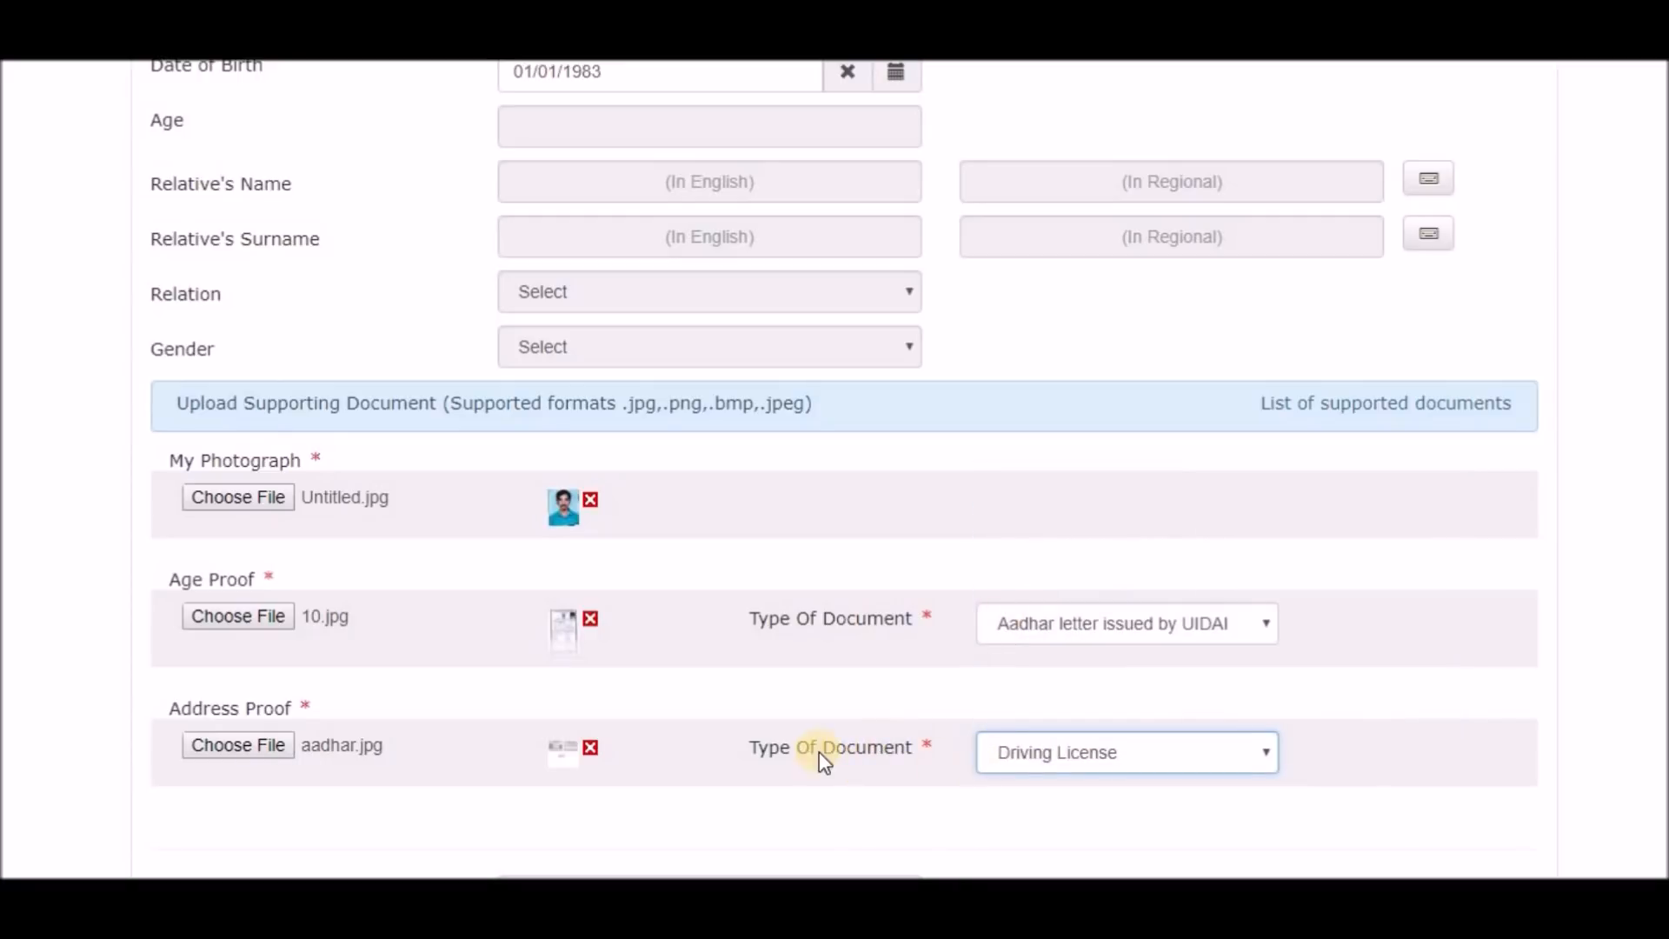
scroll(780, 756, "down", 1)
scroll(780, 756, "down", 3)
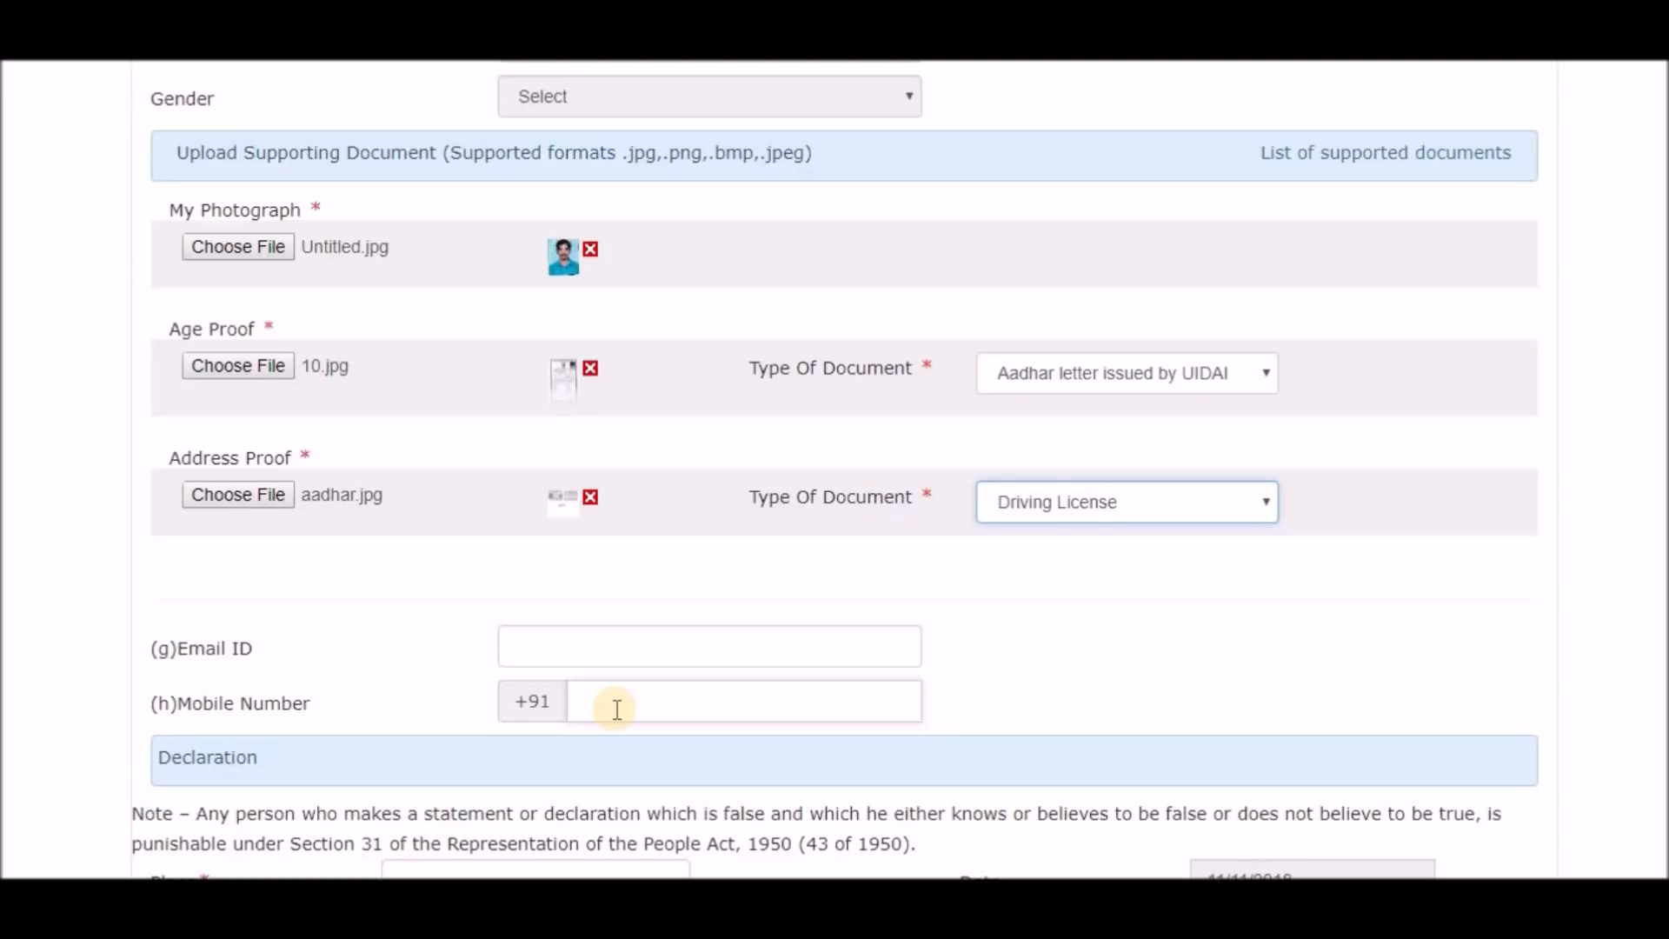
Enter 'gajwel' as the Place in Form 8's declaration section.
scroll(617, 709, "down", 3)
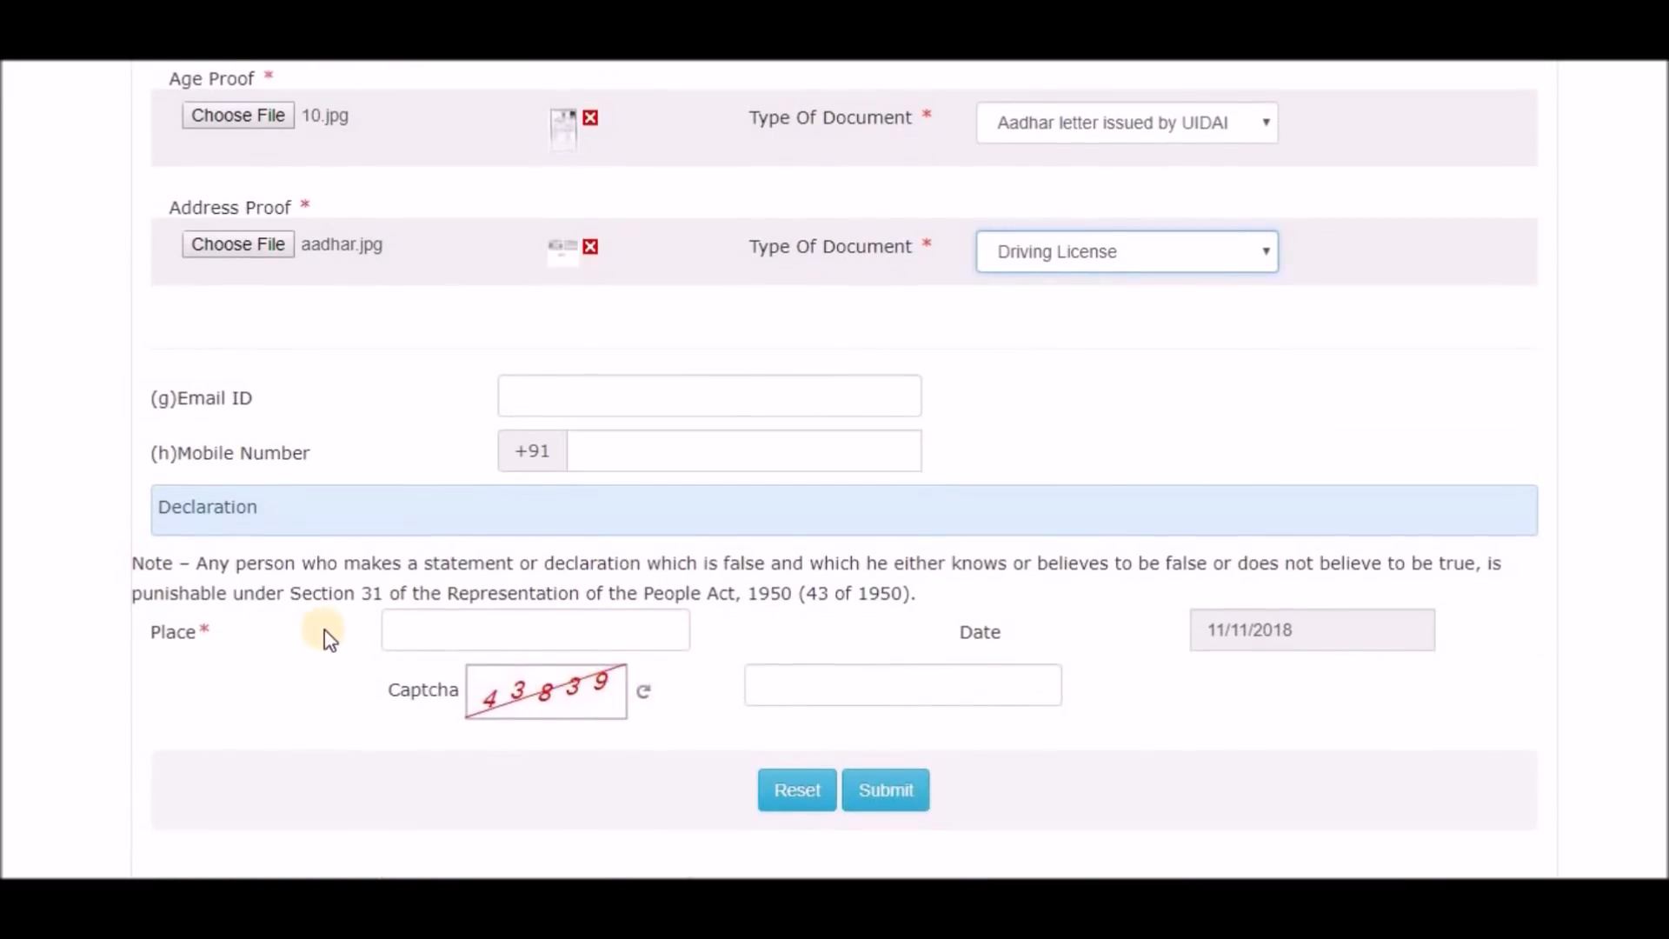
left_click(503, 626)
type("gajwe")
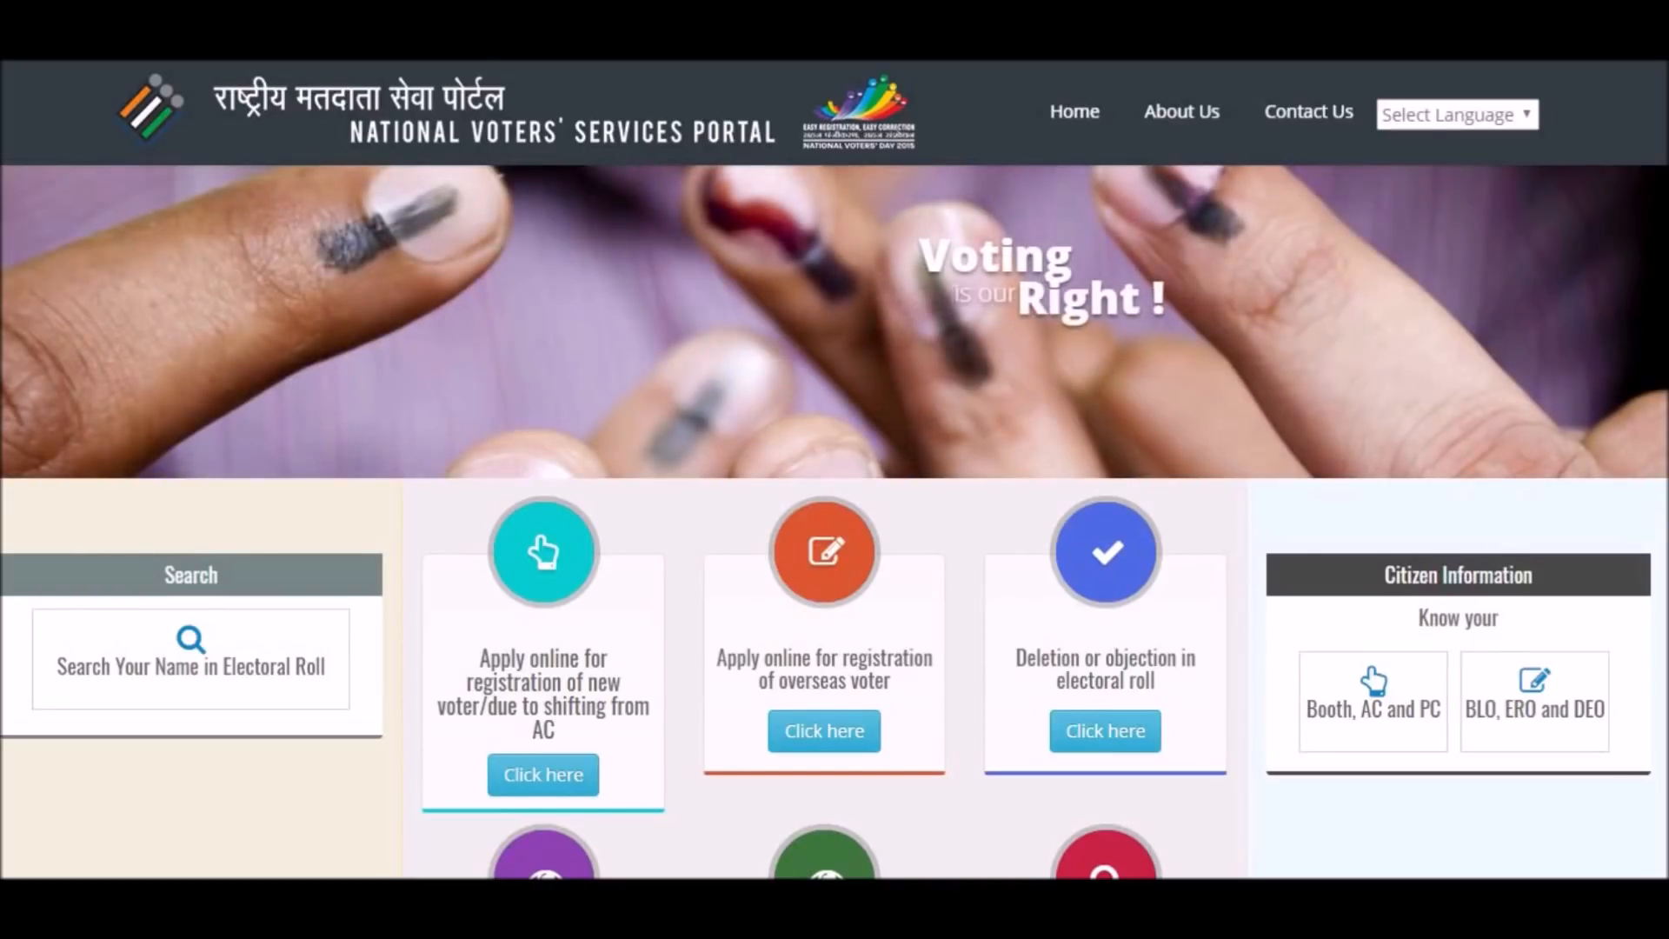
Track the Form 8 application by its pasted reference ID, confirming Submitted on 11/11/2018.
scroll(586, 372, "down", 8)
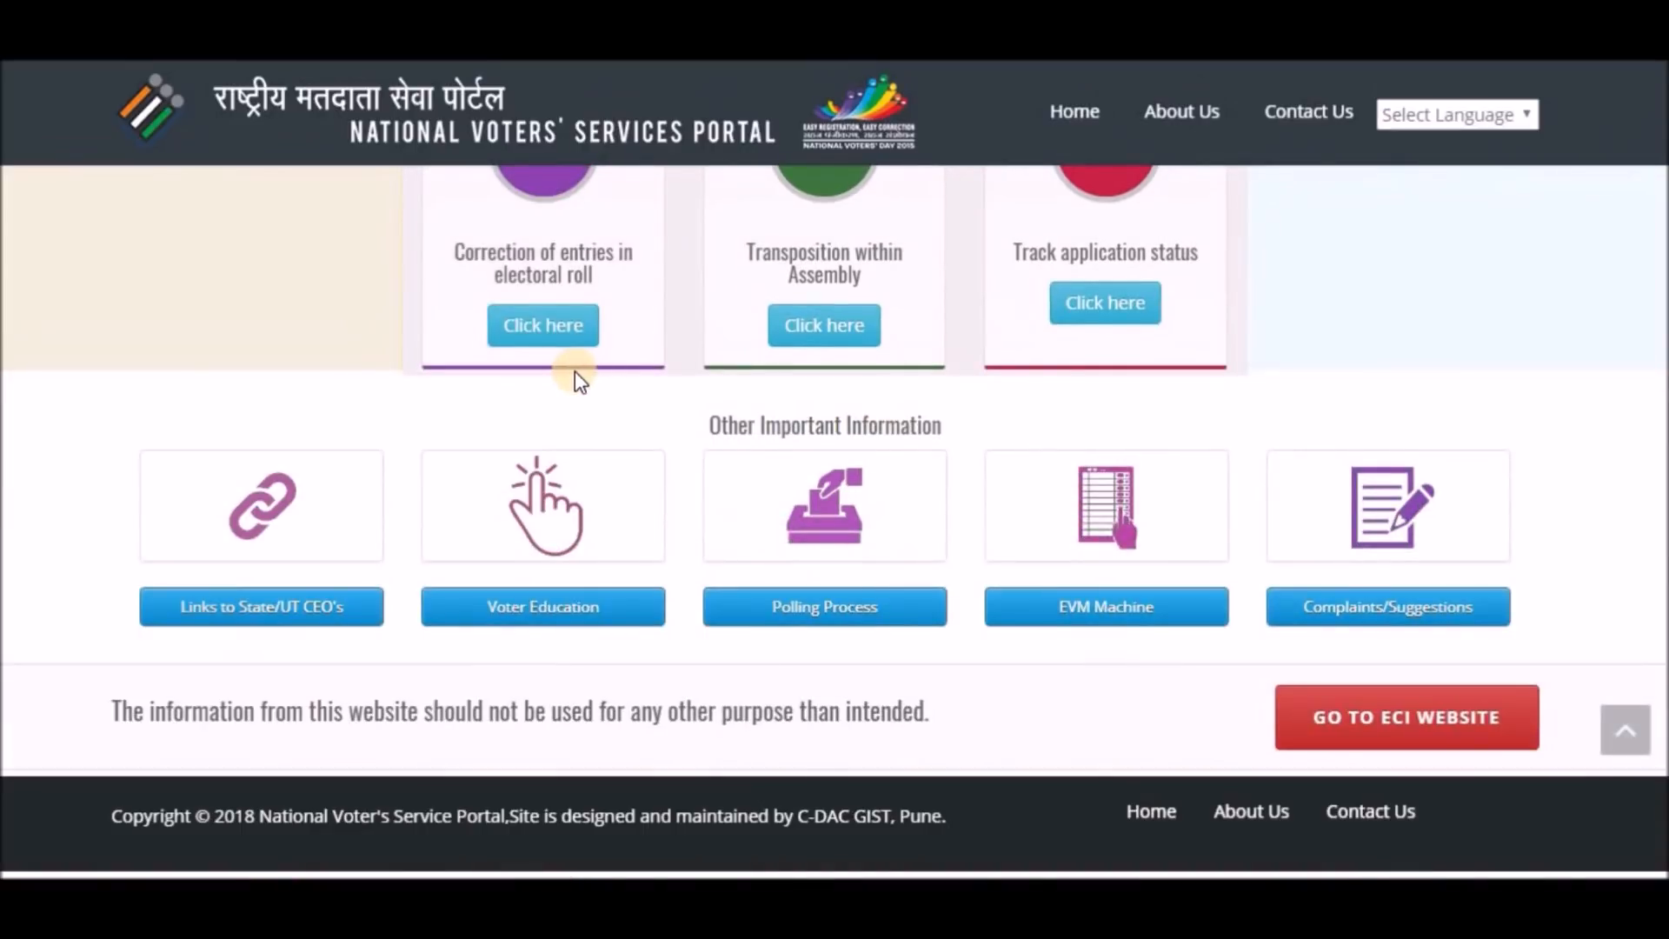
scroll(973, 408, "up", 3)
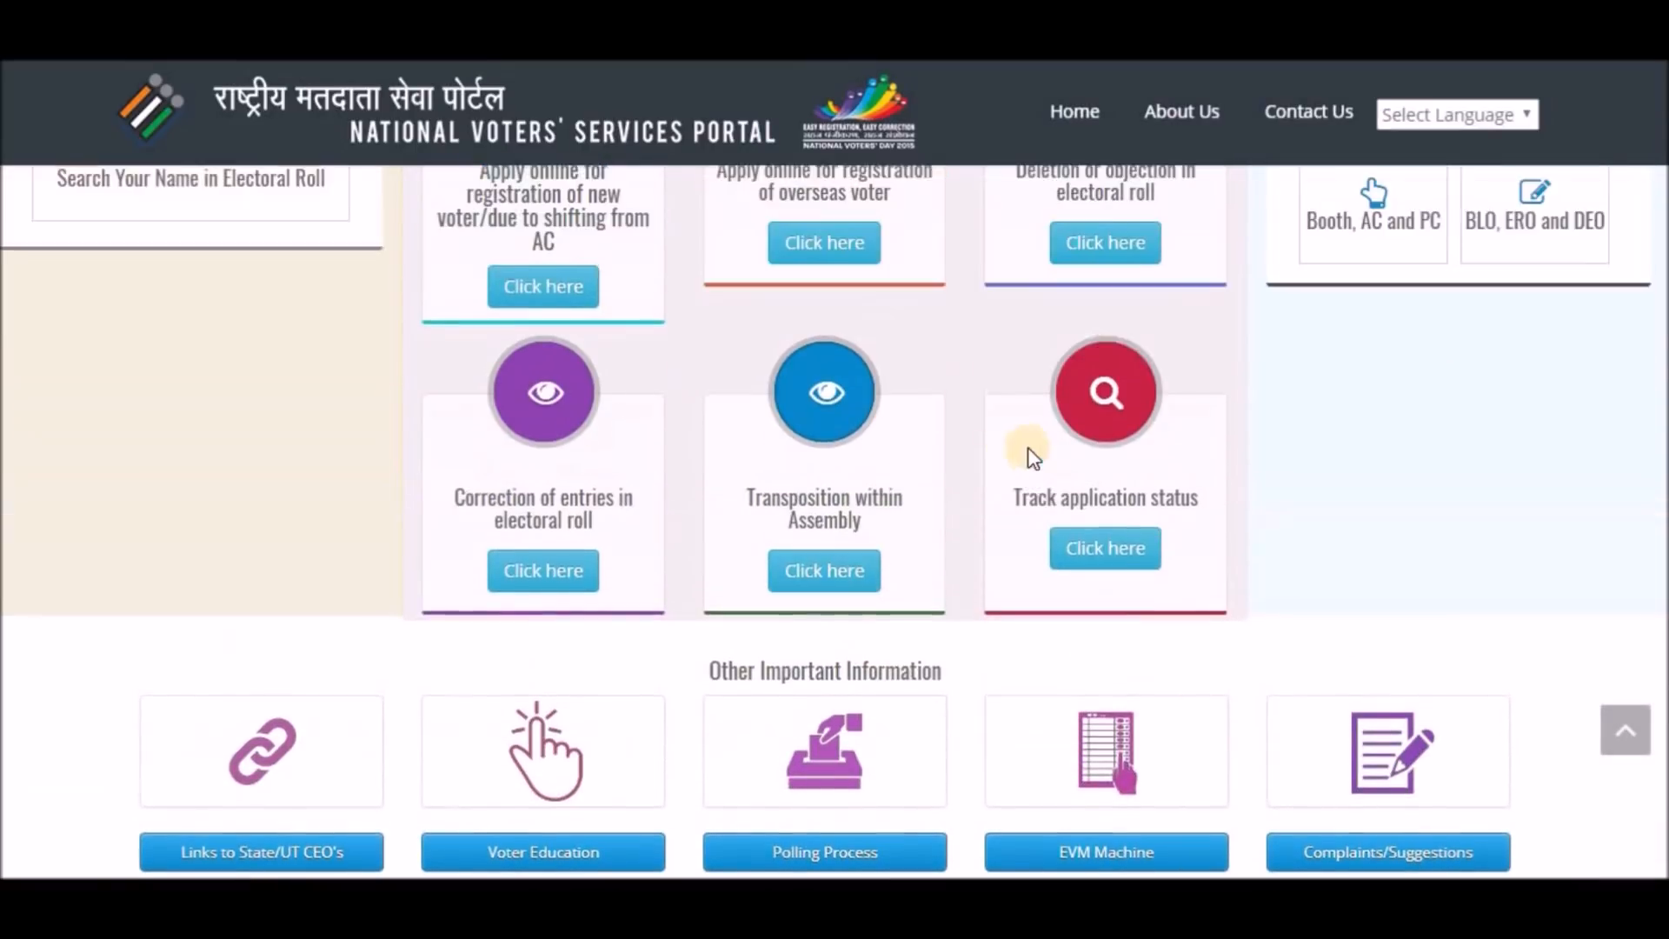
left_click(1101, 563)
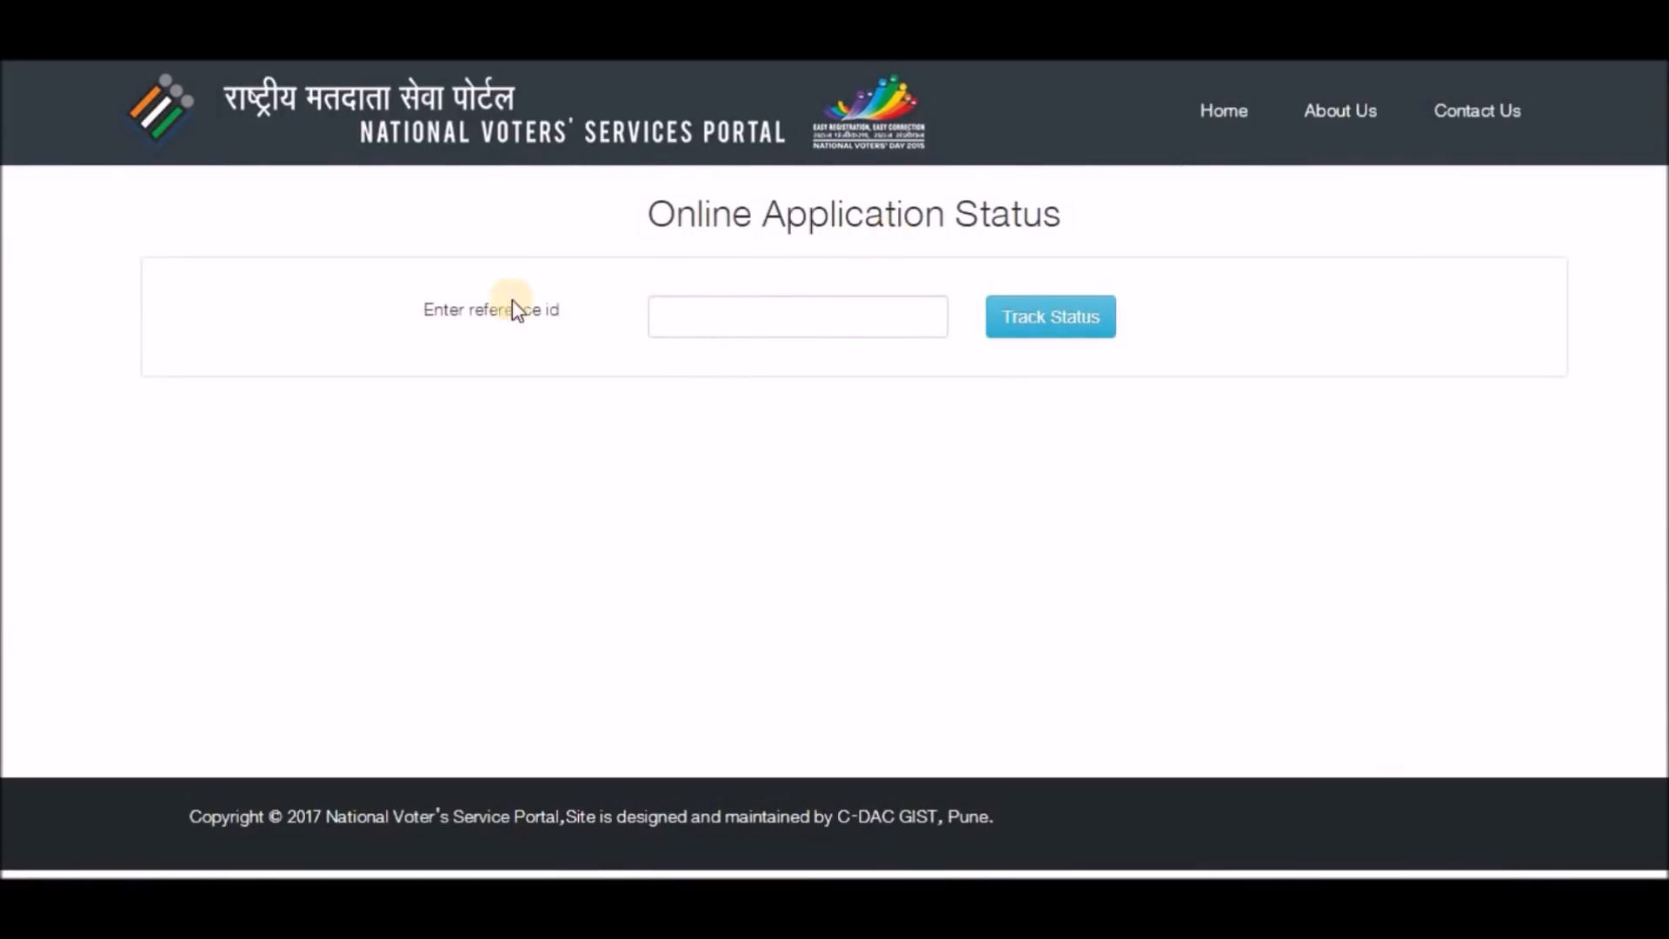
left_click(715, 321)
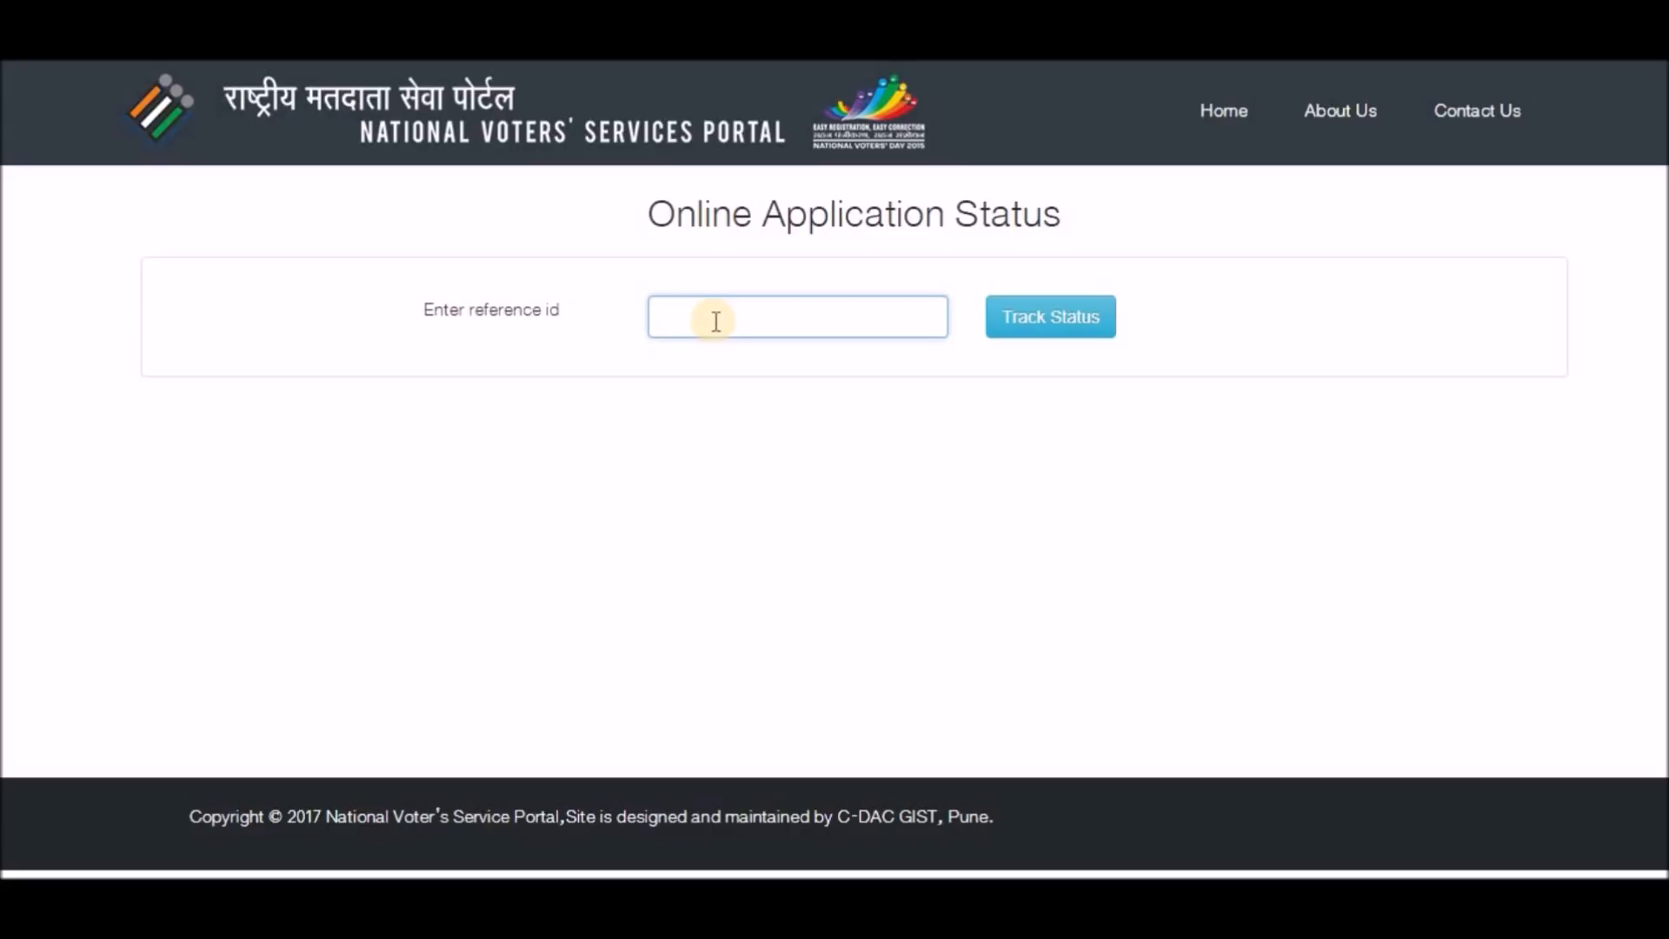
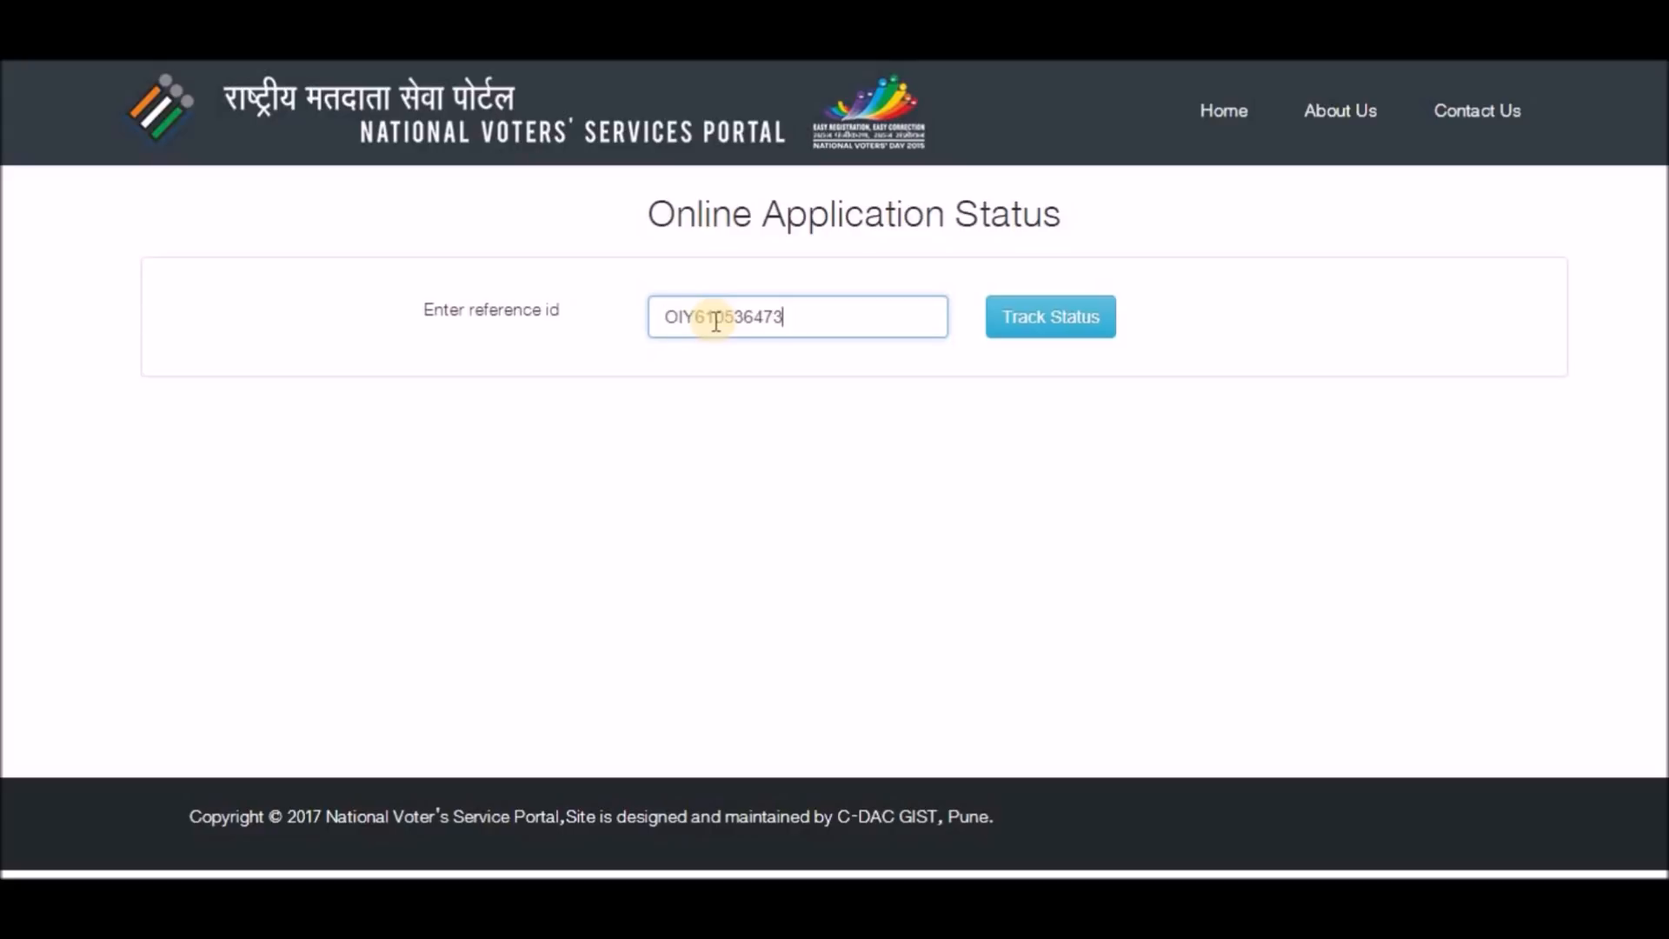
left_click(1052, 329)
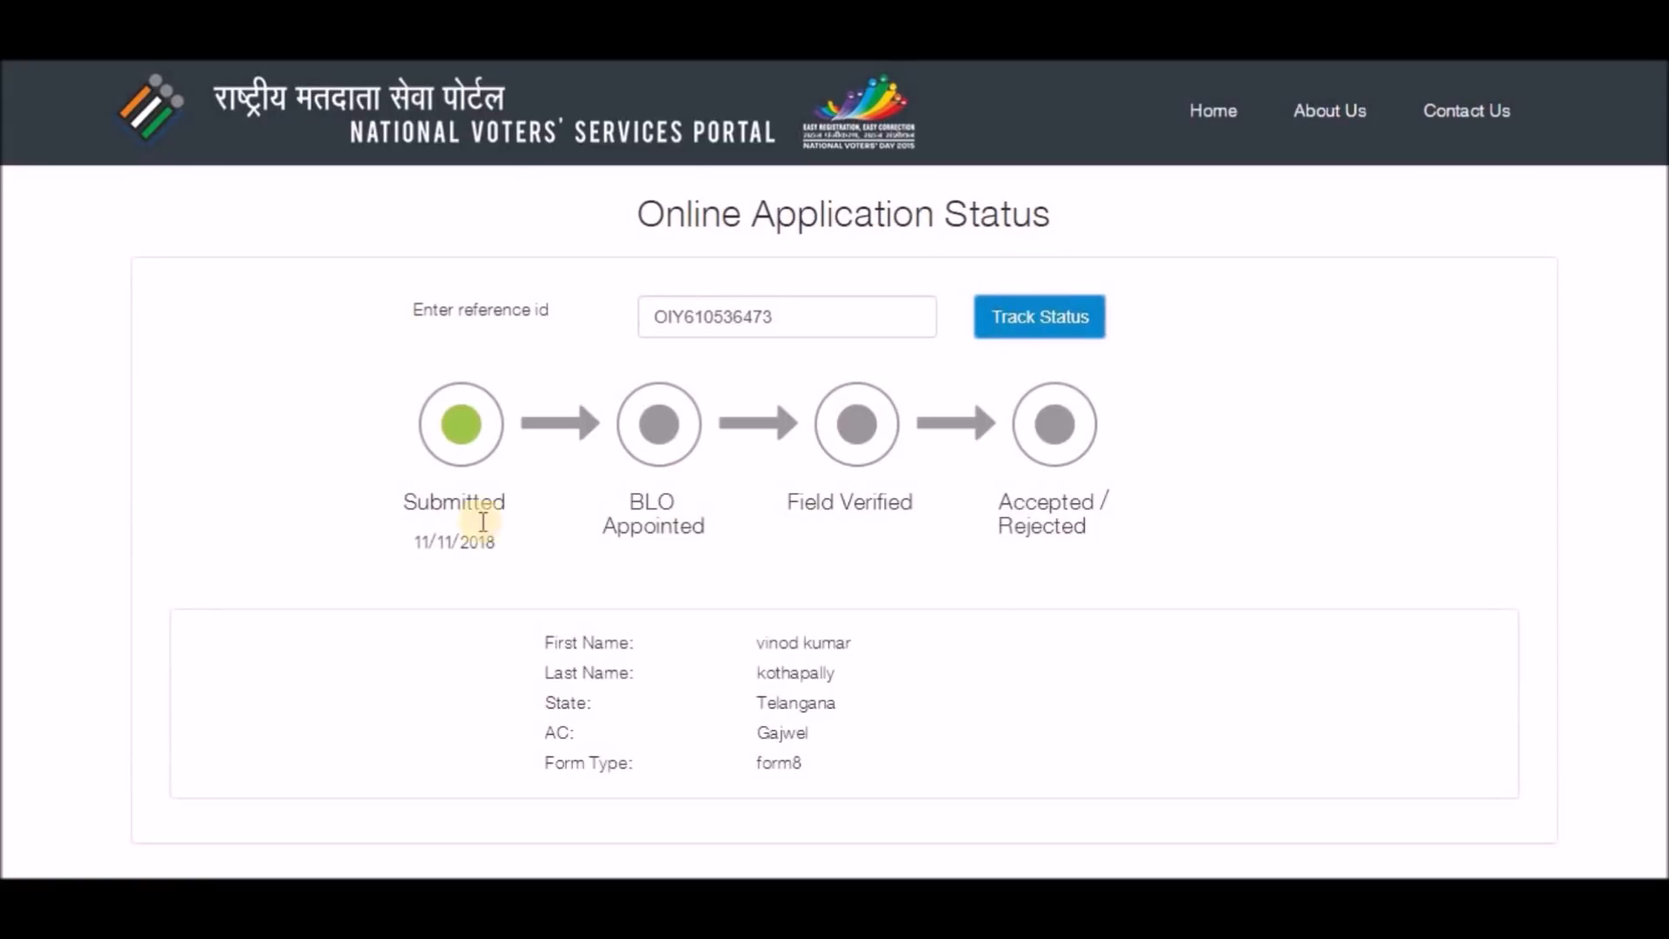